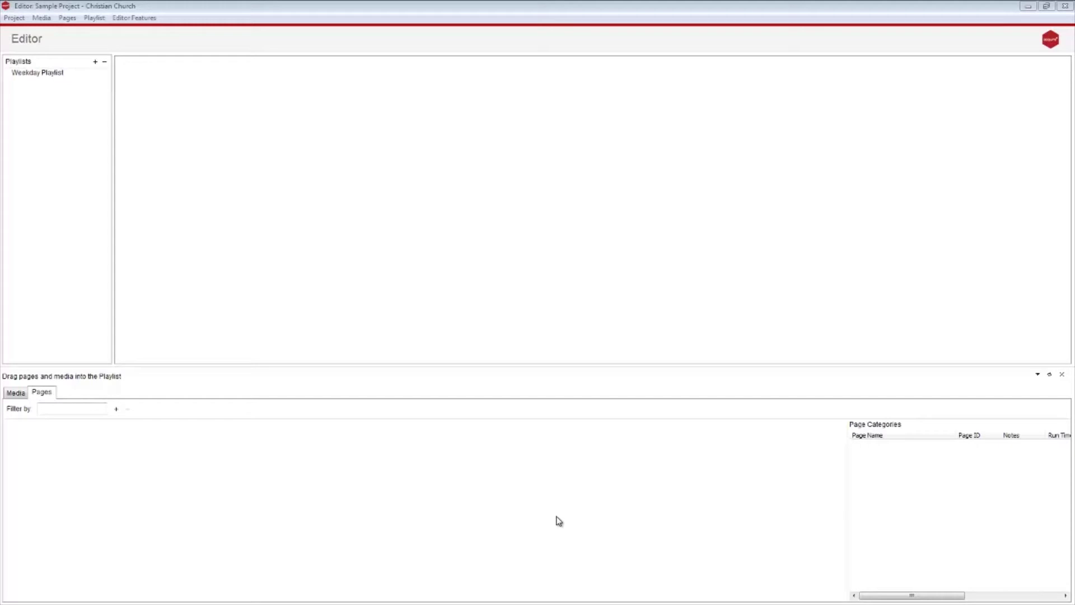
# Create a new page and draw a large Media area across most of the canvas.
pyautogui.click(117, 409)
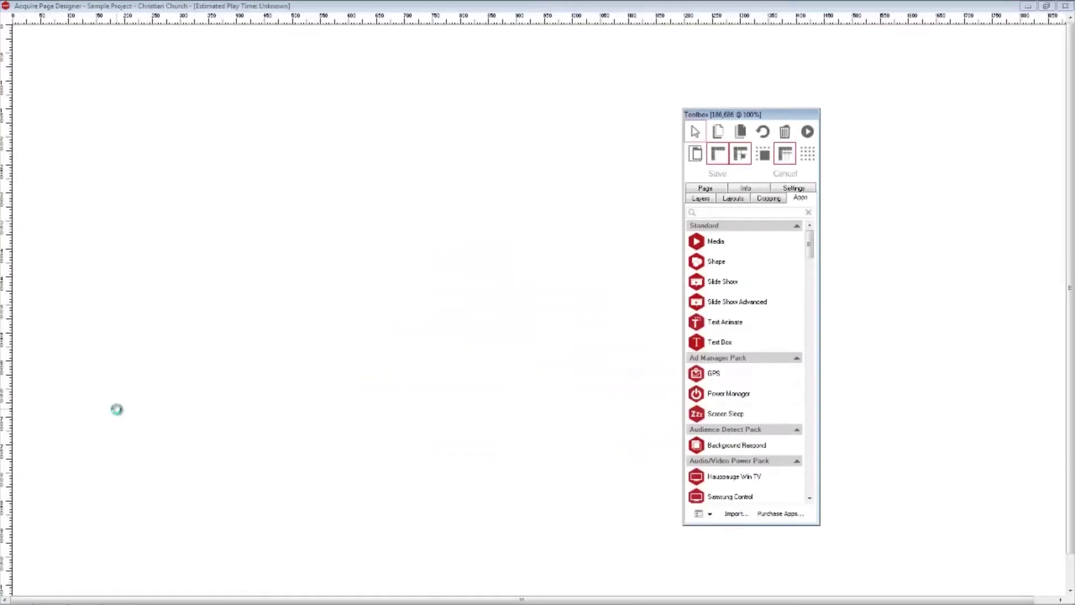
pyautogui.moveTo(806, 116); pyautogui.dragTo(1034, 48)
pyautogui.click(961, 180)
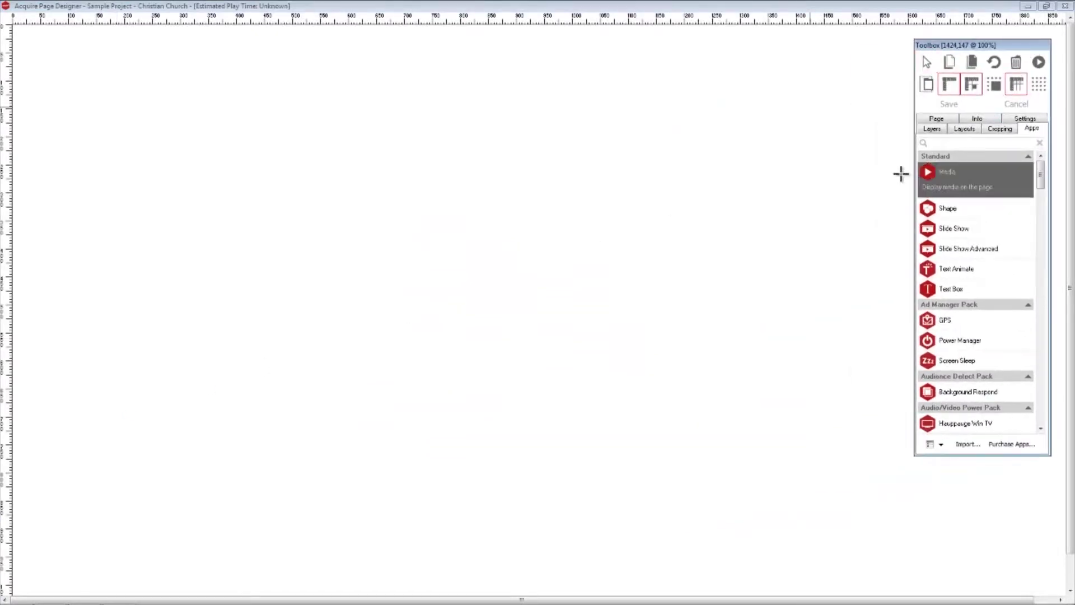
pyautogui.moveTo(35, 88)
pyautogui.mouseDown()
pyautogui.moveTo(672, 501)
pyautogui.moveTo(814, 530)
pyautogui.mouseUp()
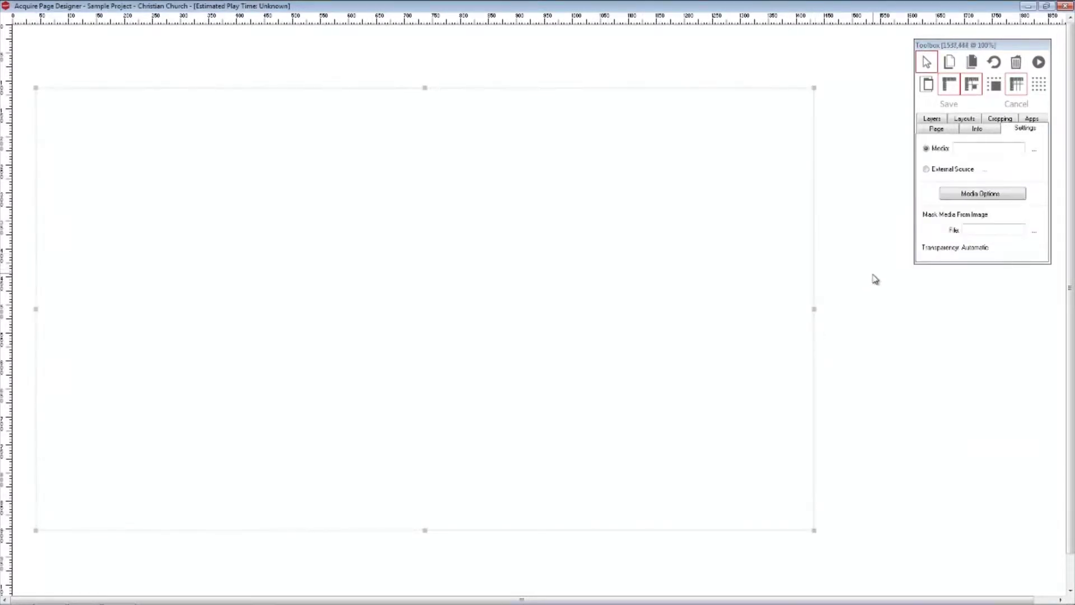
# Load BACKGROUND.png into the media area with auto-sizing and make it fill the full screen.
pyautogui.click(1035, 152)
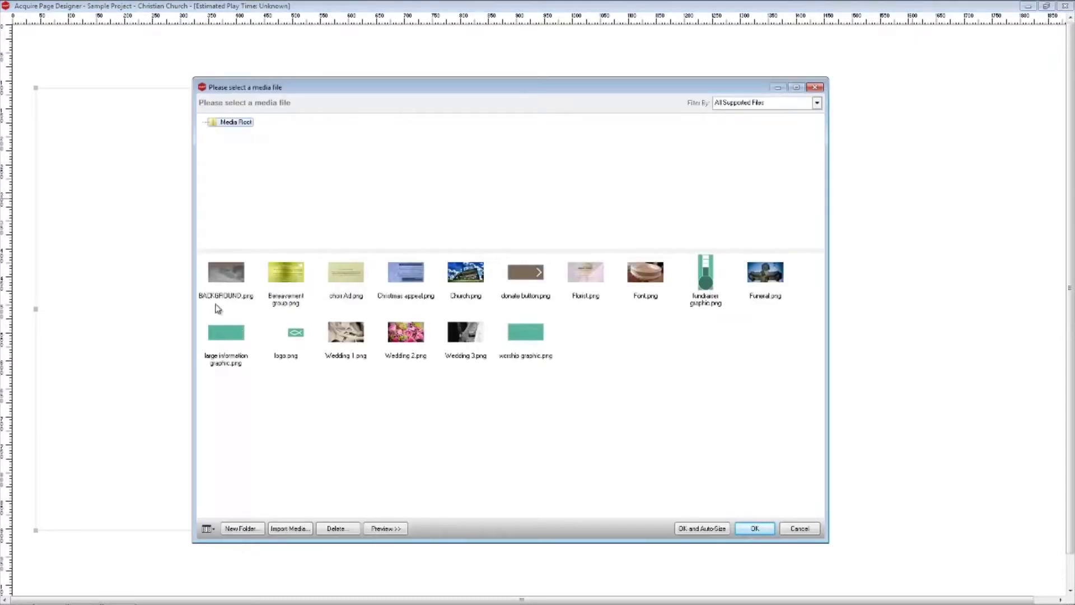
pyautogui.click(213, 280)
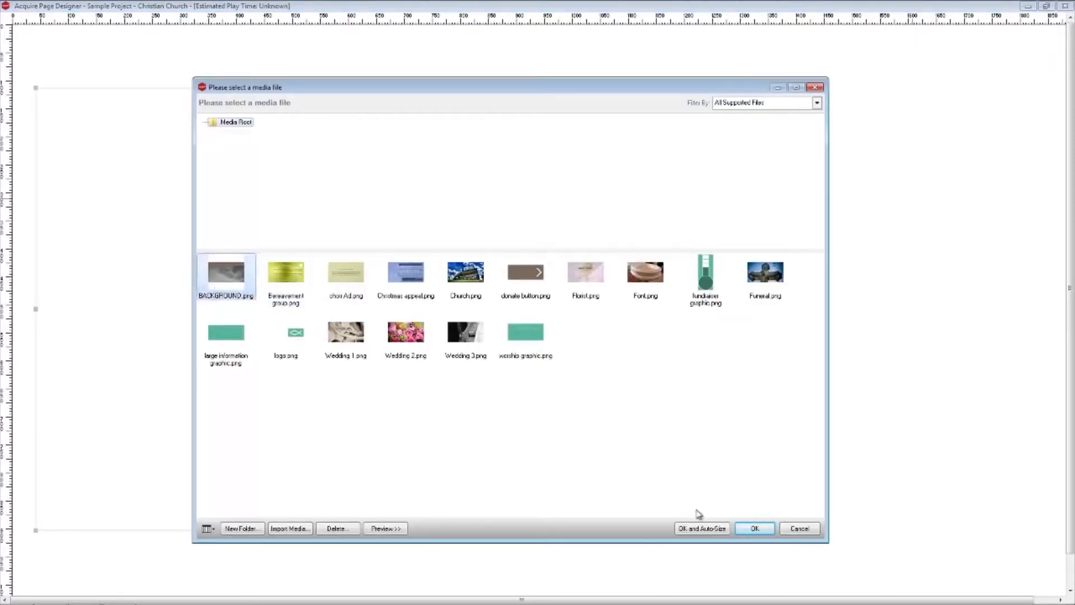
pyautogui.click(704, 528)
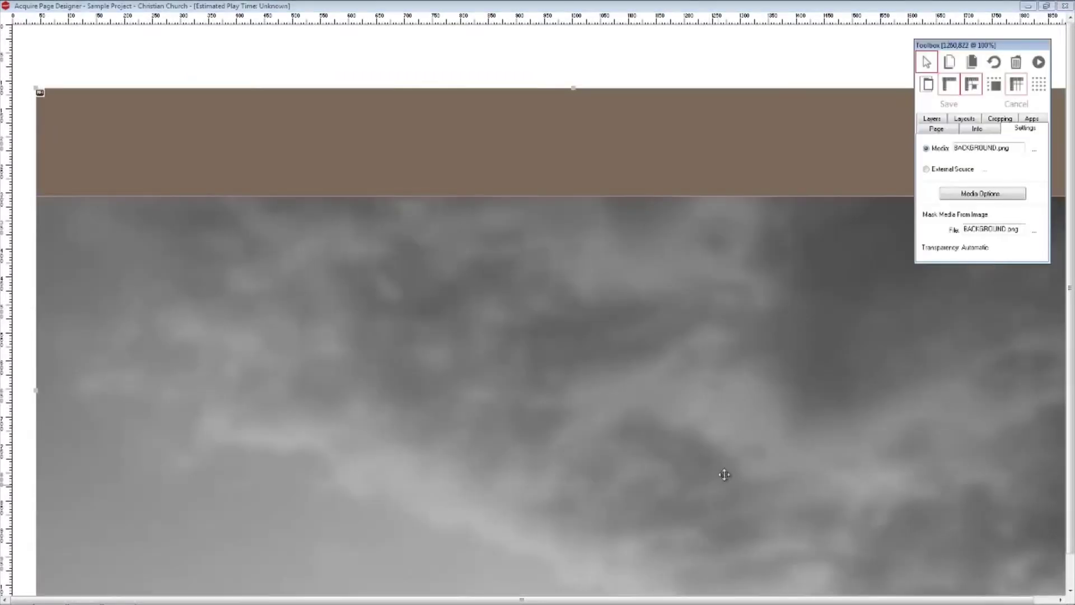
pyautogui.click(977, 135)
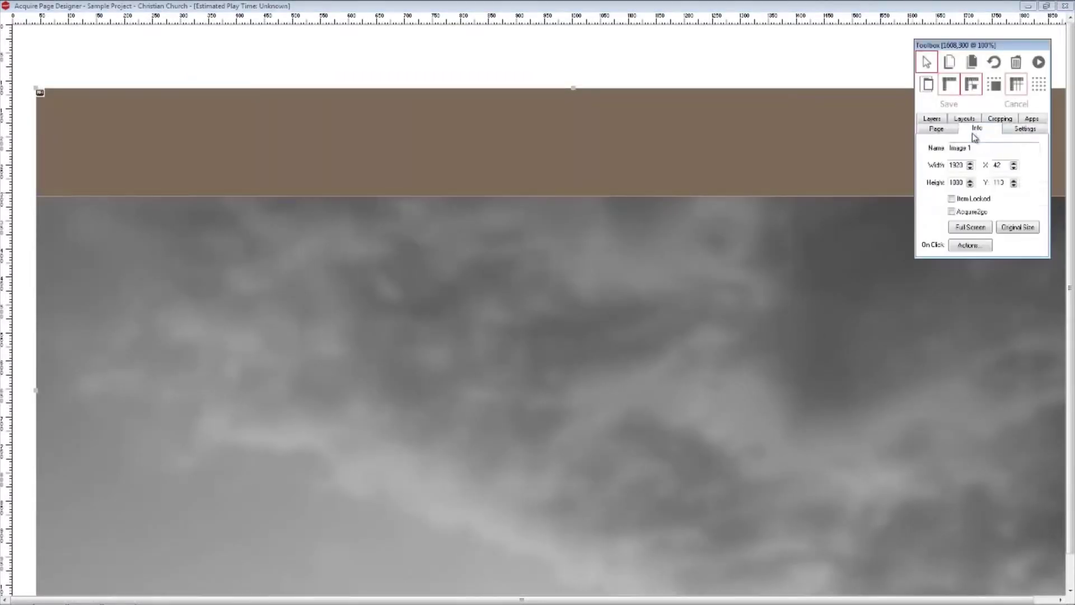
pyautogui.click(970, 228)
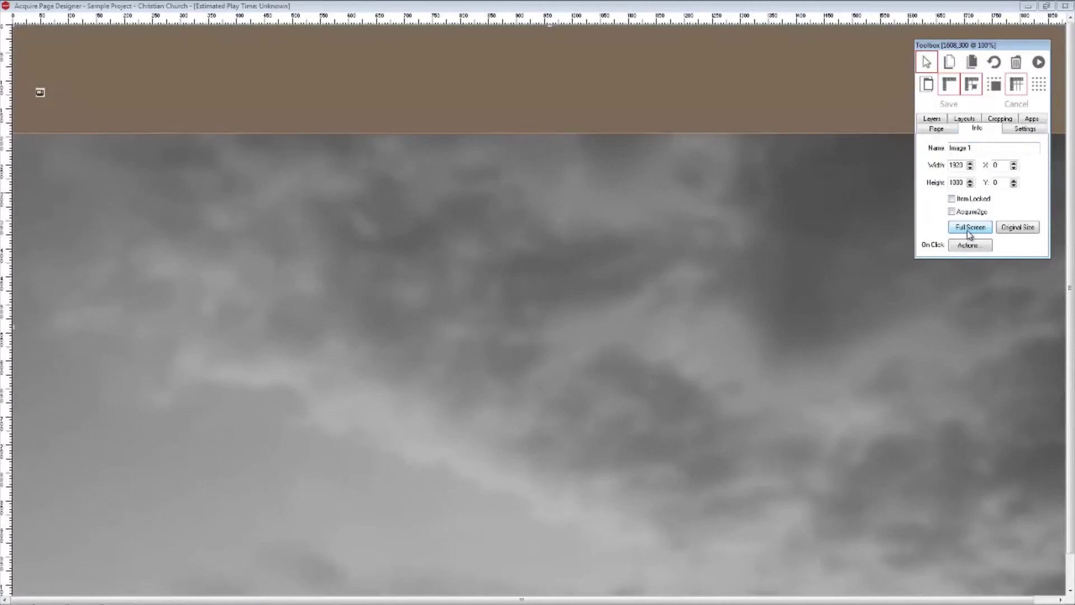
# Add a second Media item showing logo.png and place it at the right end of the brown header band.
pyautogui.click(1031, 119)
pyautogui.click(952, 174)
pyautogui.moveTo(559, 221); pyautogui.dragTo(739, 308)
pyautogui.click(1034, 149)
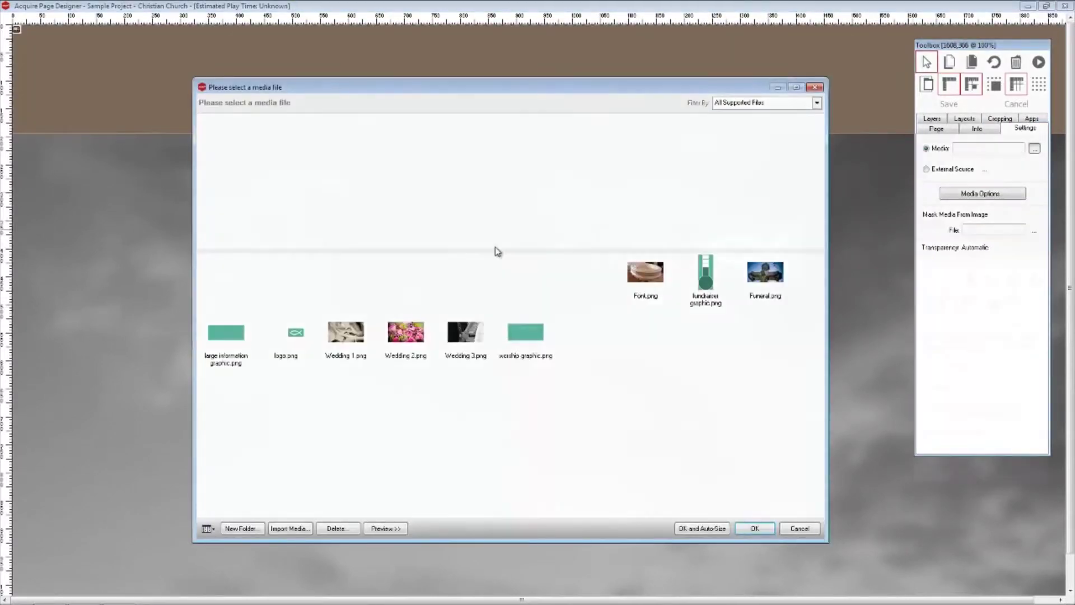
pyautogui.doubleClick(701, 271)
pyautogui.moveTo(751, 241); pyautogui.dragTo(993, 69)
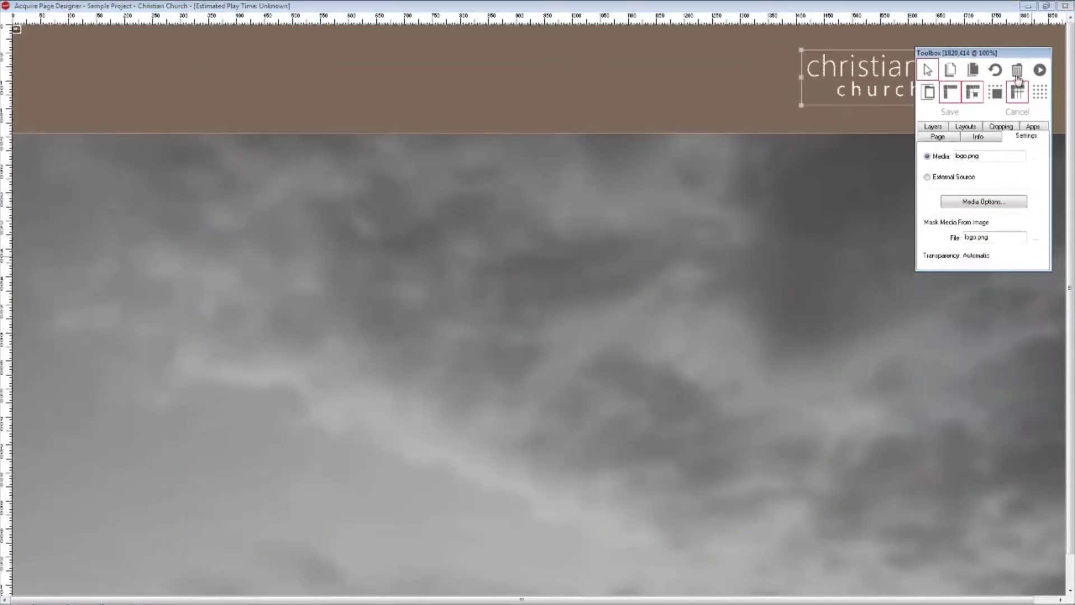
# Draw a Text Box at the left end of the brown header band.
pyautogui.click(1035, 127)
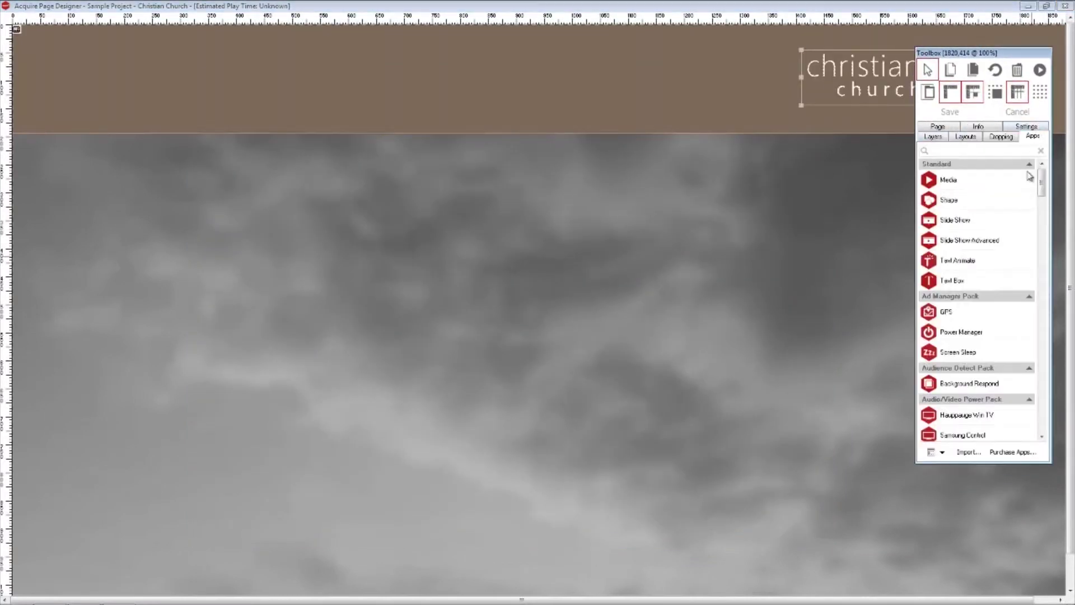
pyautogui.click(967, 283)
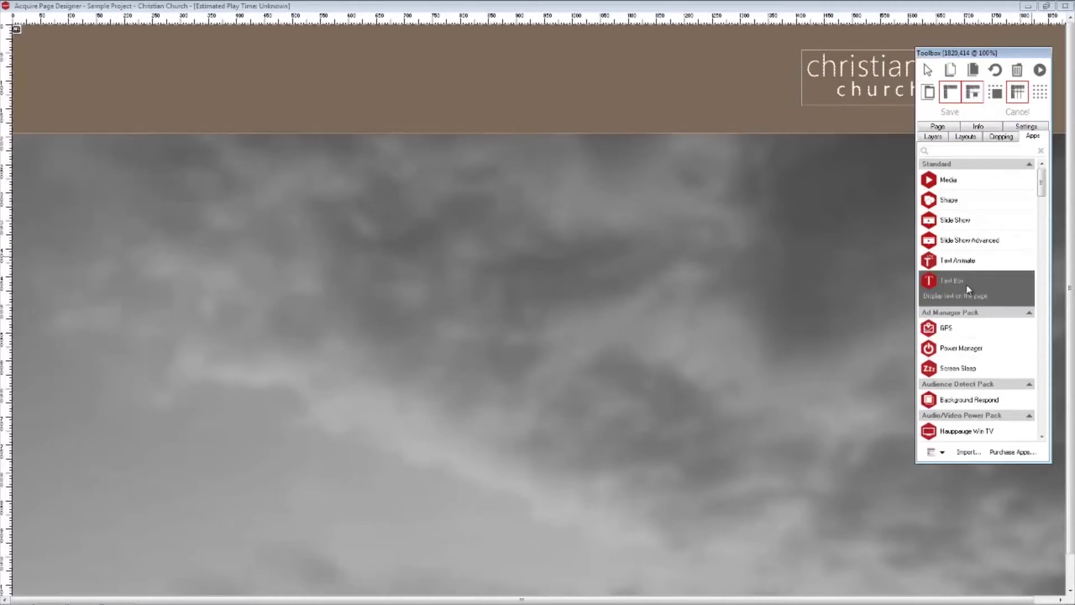
pyautogui.moveTo(38, 49); pyautogui.dragTo(248, 112)
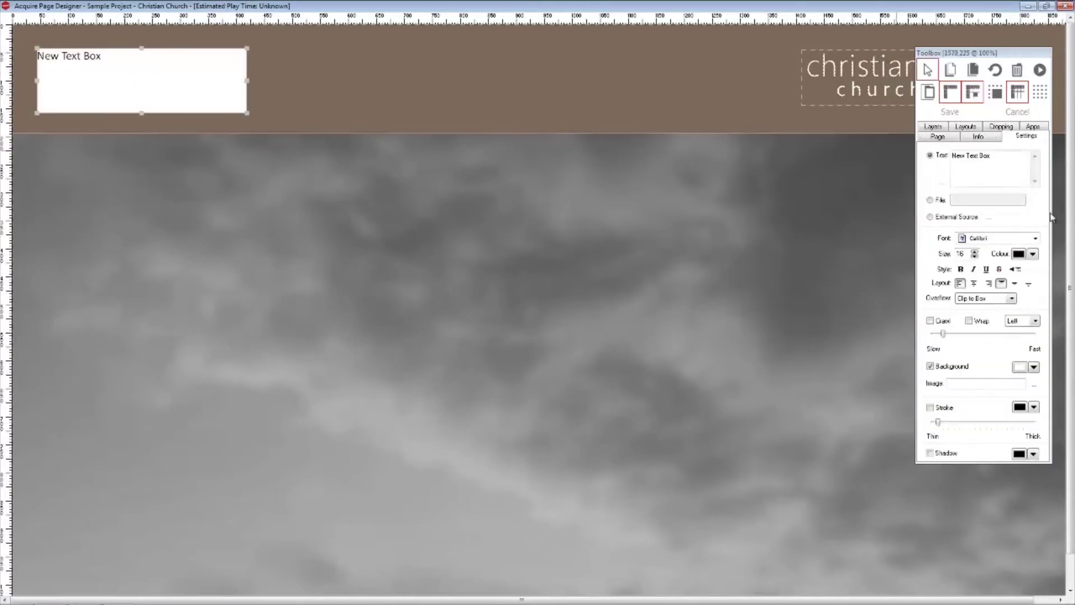
# Set the text to "$$_Hour24 : $$_min" in white Trebuchet MS size 45 without a background, and shorten the box to one line.
pyautogui.click(982, 157)
pyautogui.hotkey('ctrl', 'a')
pyautogui.write('$$')
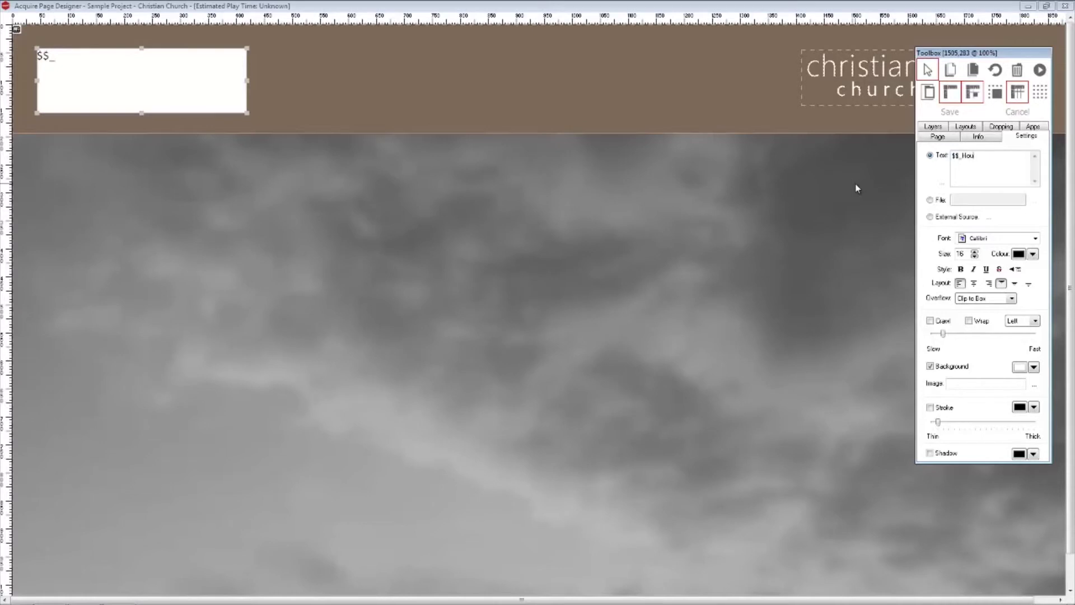
pyautogui.write('_Hour24 : $$_min')
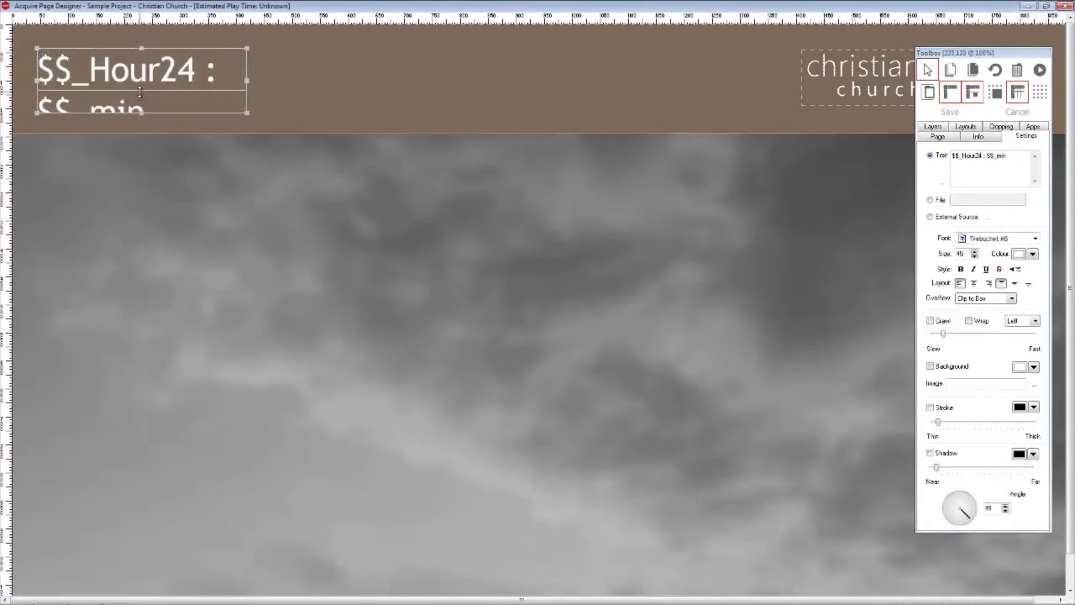
pyautogui.moveTo(141, 113); pyautogui.dragTo(143, 75)
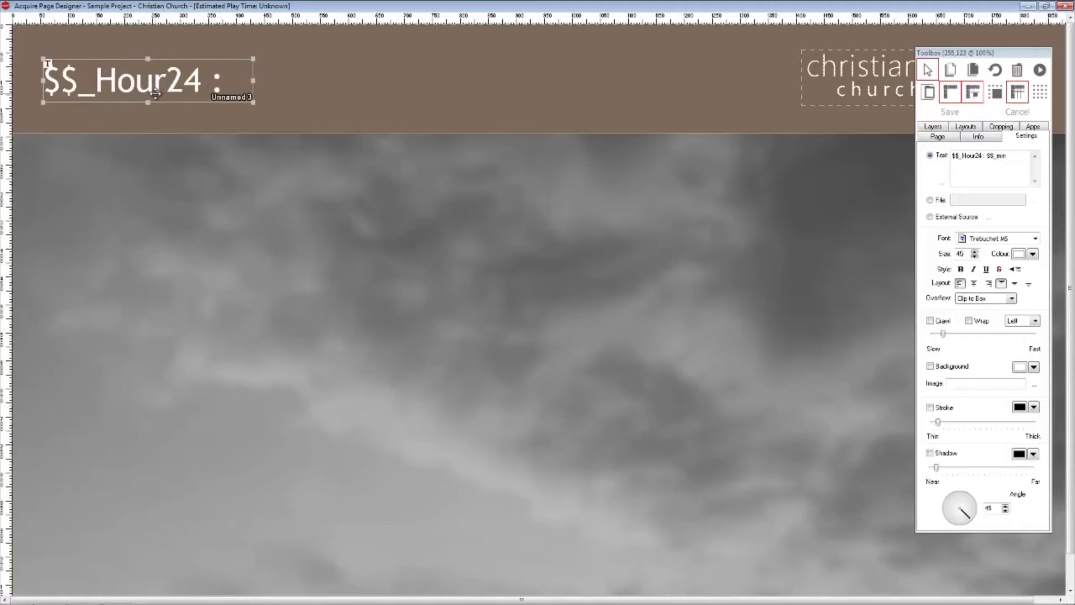
# Add a Text Animate strip near the bottom of the page and stretch it across almost the full page width.
pyautogui.click(1046, 128)
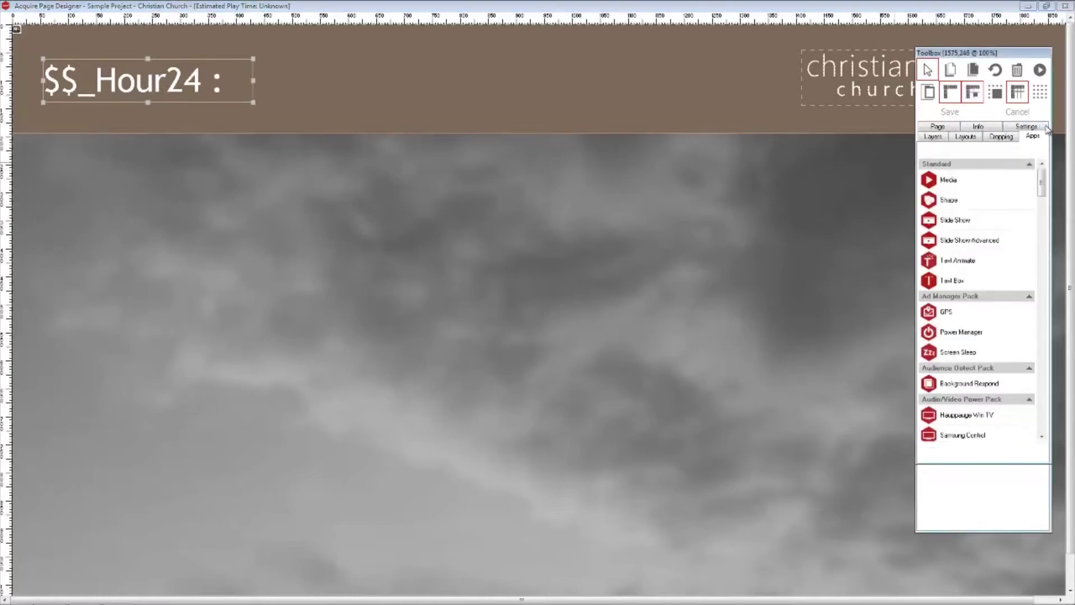
pyautogui.click(964, 267)
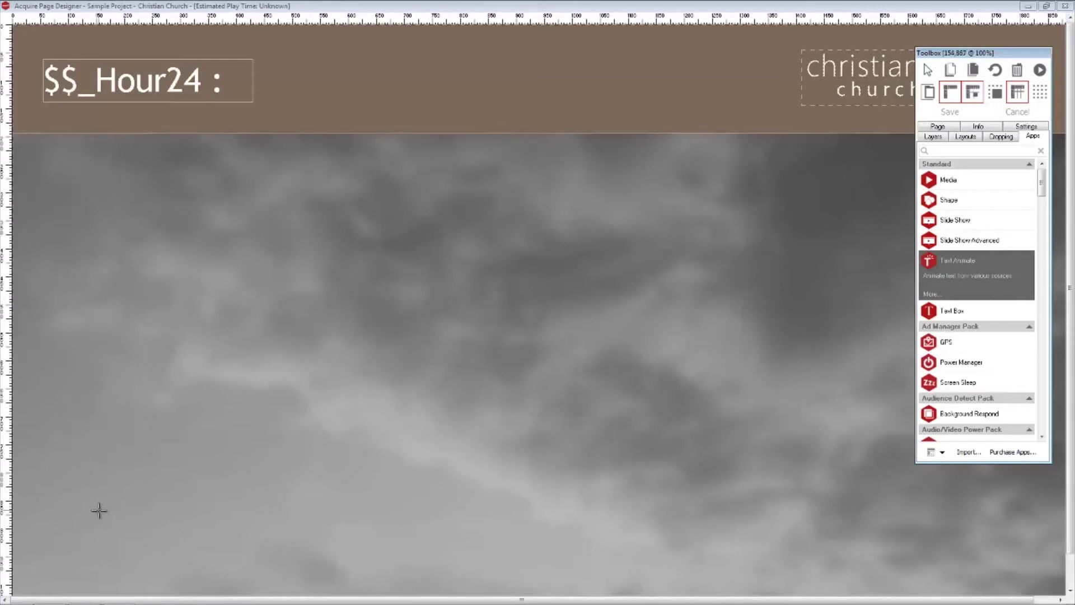
pyautogui.moveTo(67, 524); pyautogui.dragTo(572, 576)
pyautogui.moveTo(646, 566)
pyautogui.mouseDown()
pyautogui.moveTo(951, 549)
pyautogui.moveTo(1008, 565)
pyautogui.mouseUp()
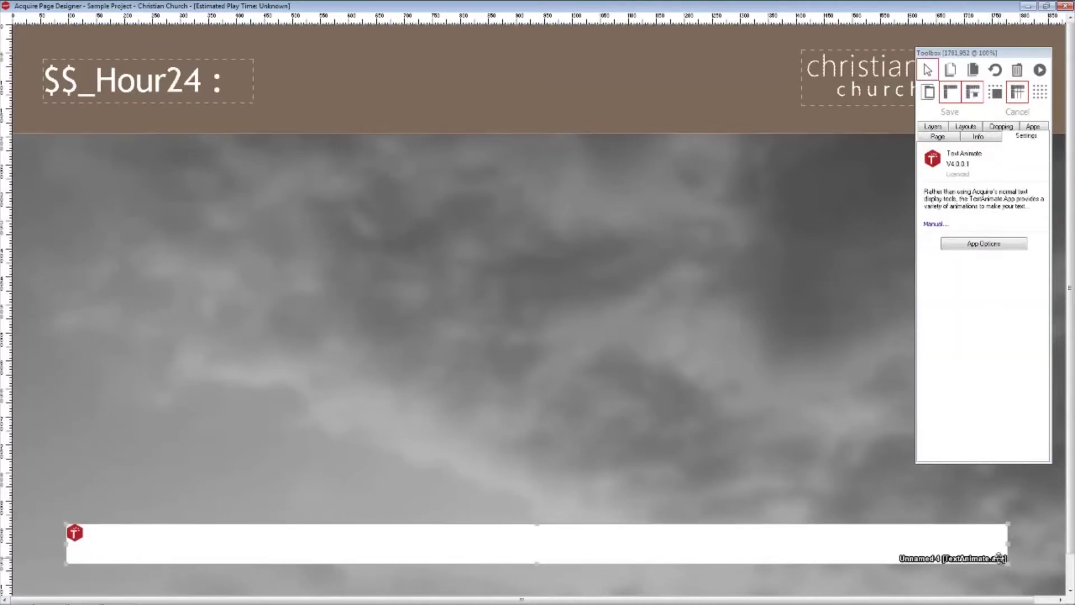
# Configure the Text Animate strip with the ImageScroll animation and an RSS Feed as its source.
pyautogui.click(984, 245)
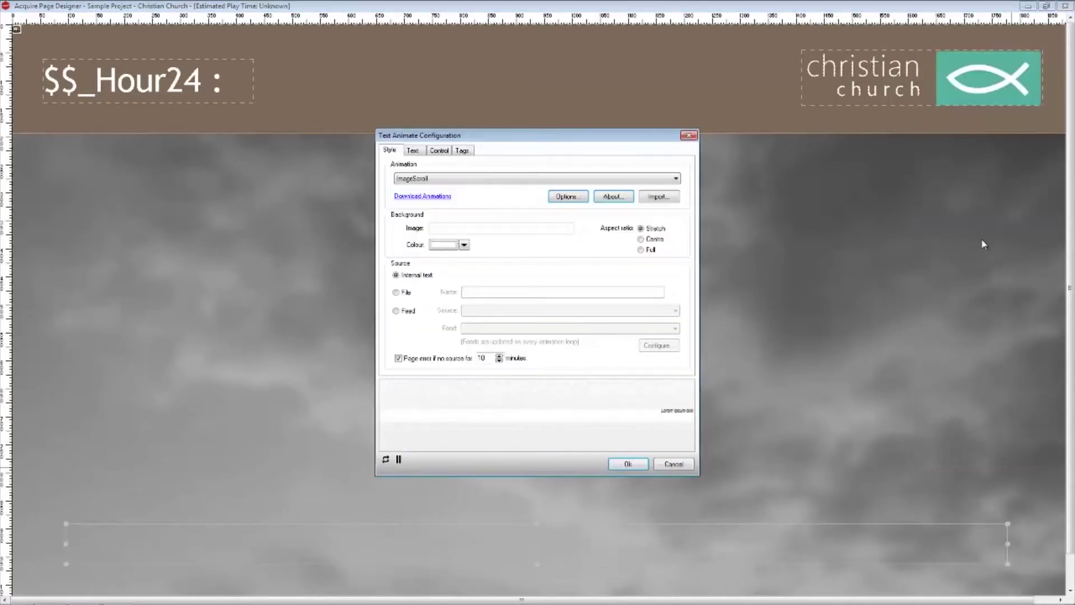
pyautogui.click(594, 180)
pyautogui.click(561, 189)
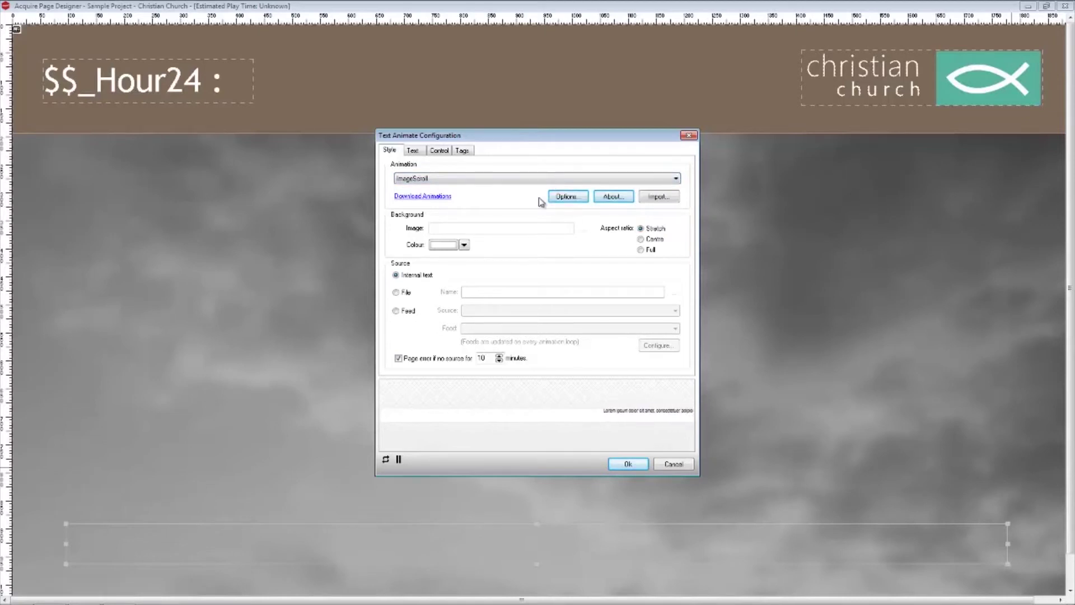
pyautogui.click(396, 311)
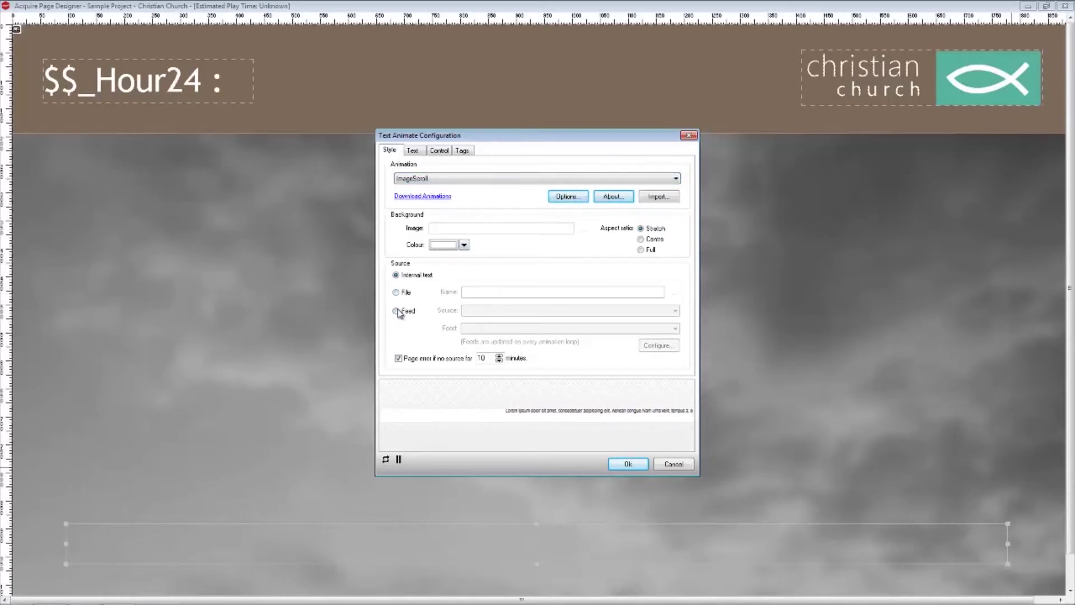
pyautogui.click(537, 312)
pyautogui.click(521, 328)
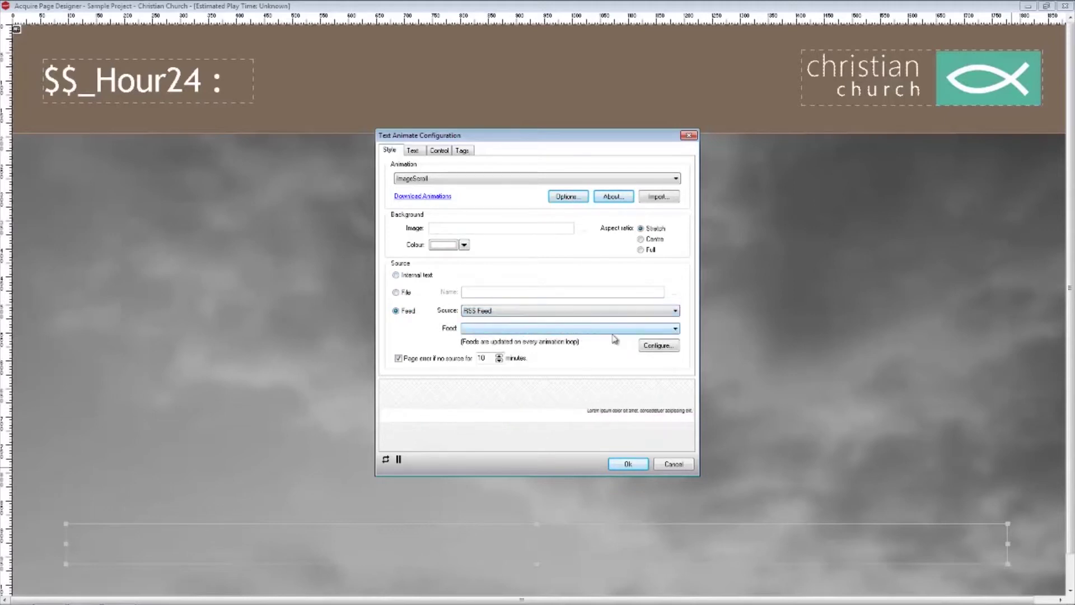
pyautogui.click(656, 346)
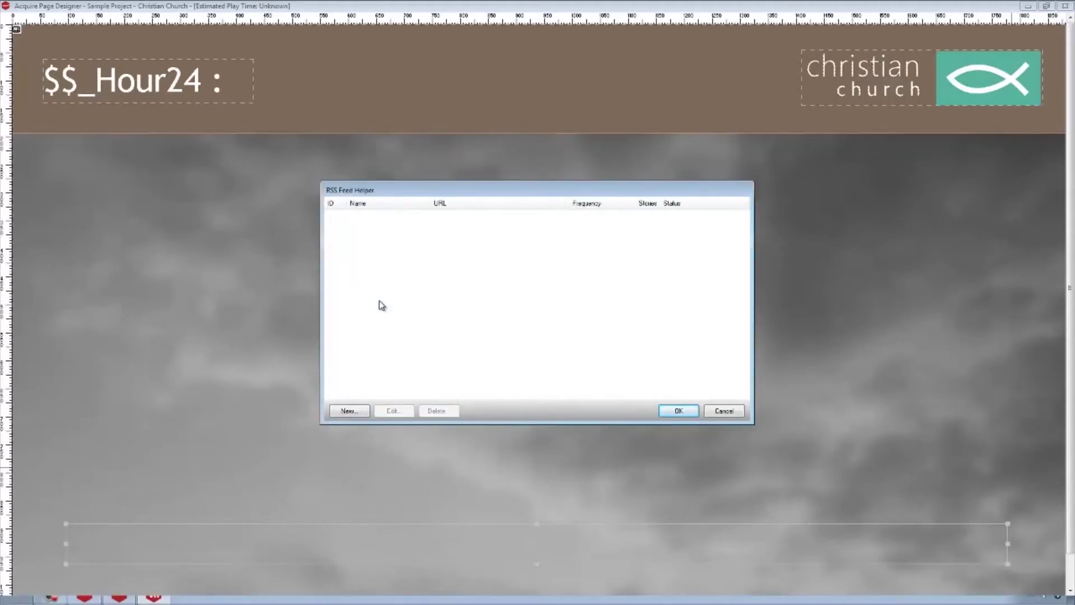
pyautogui.click(348, 411)
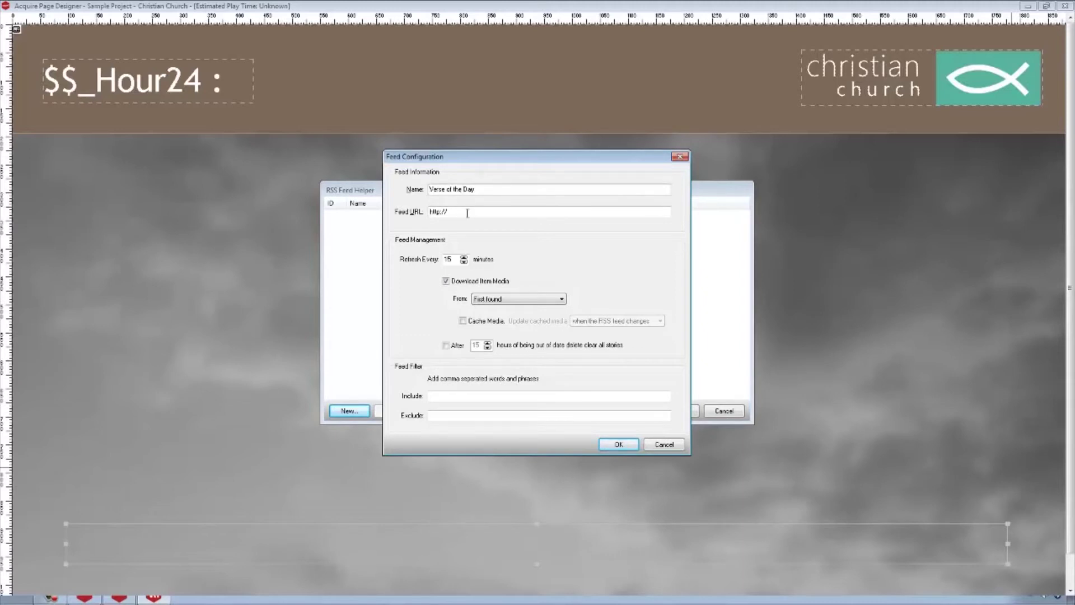
pyautogui.moveTo(468, 212); pyautogui.dragTo(371, 211)
pyautogui.write('http://feeds.feedburner.com/rl-devos-votd')
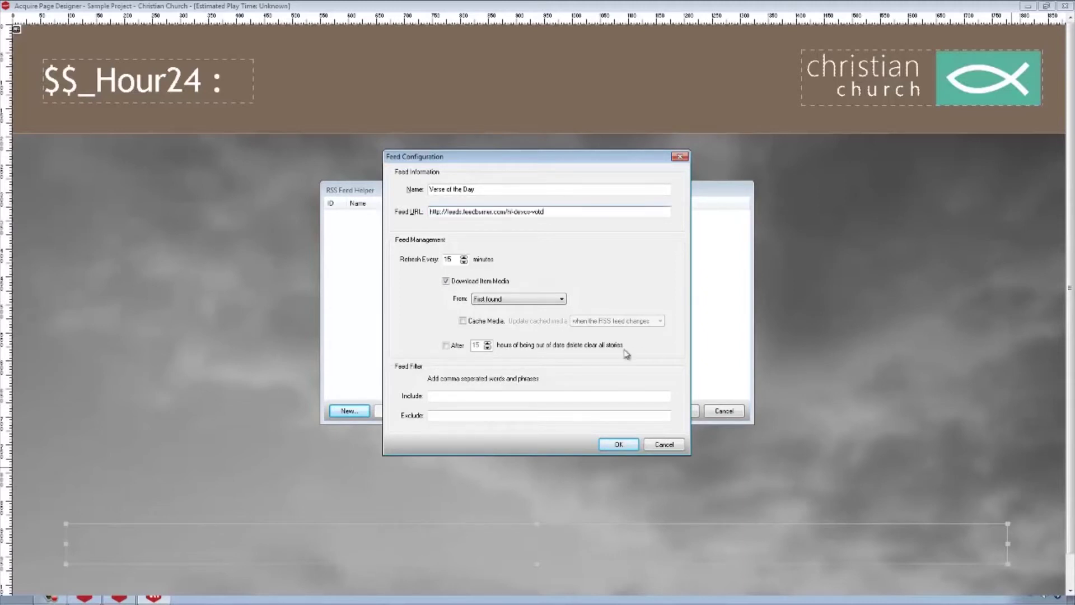
pyautogui.click(630, 444)
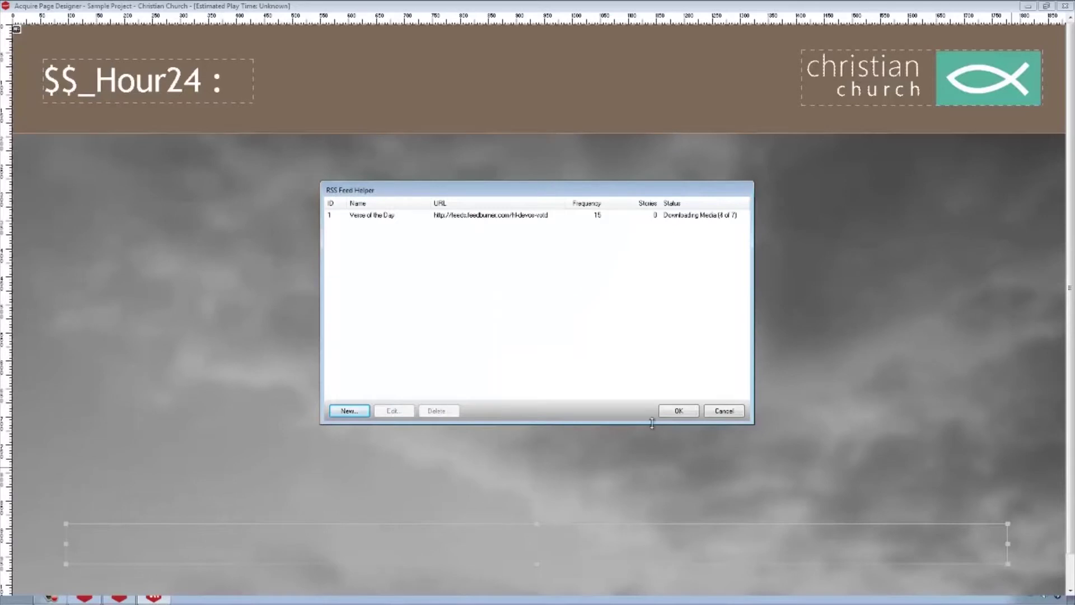
pyautogui.click(678, 411)
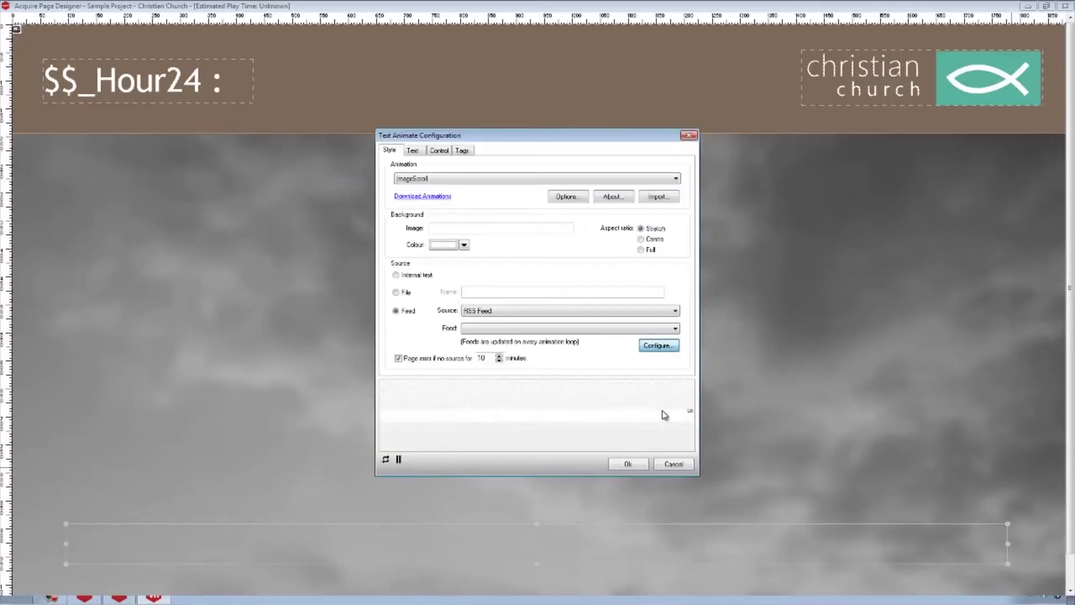
pyautogui.click(578, 328)
pyautogui.click(567, 339)
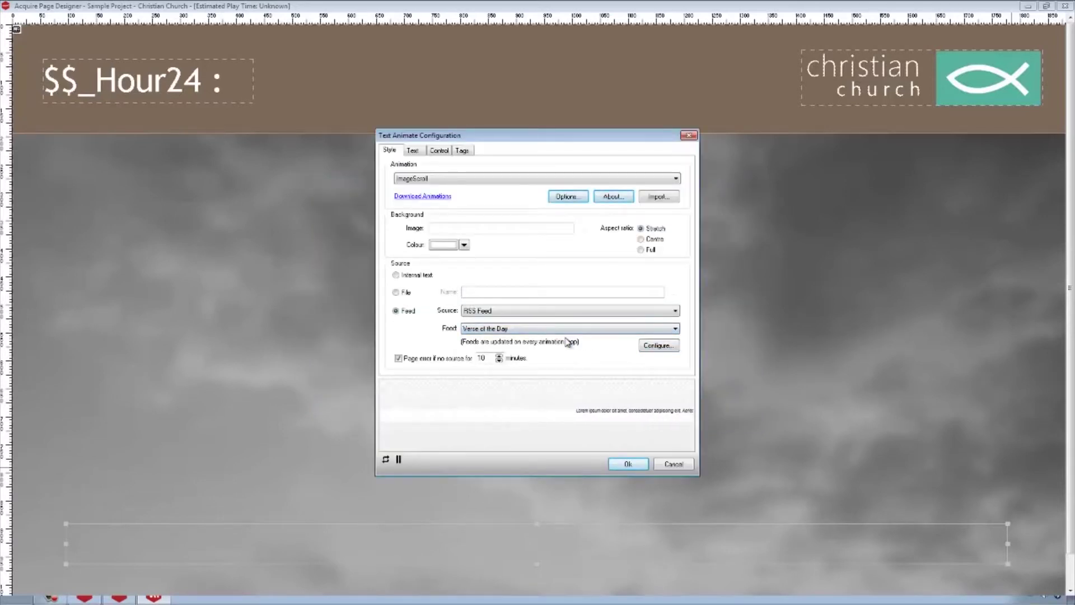
# Adjust the font styles of the feed's title and content, and apply the Text Animate configuration.
pyautogui.click(414, 152)
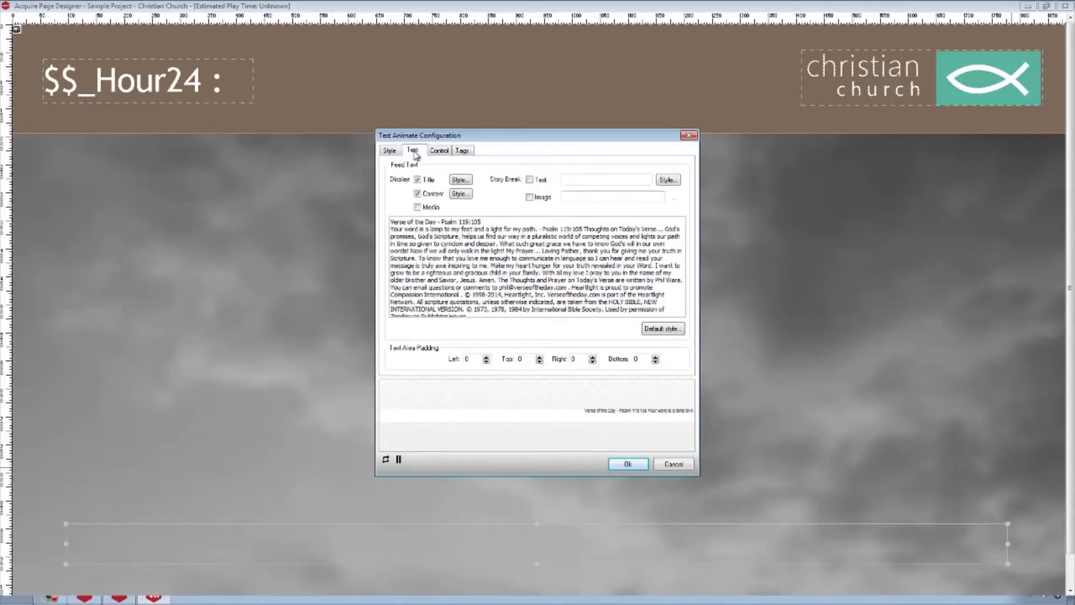
pyautogui.click(460, 179)
pyautogui.click(543, 258)
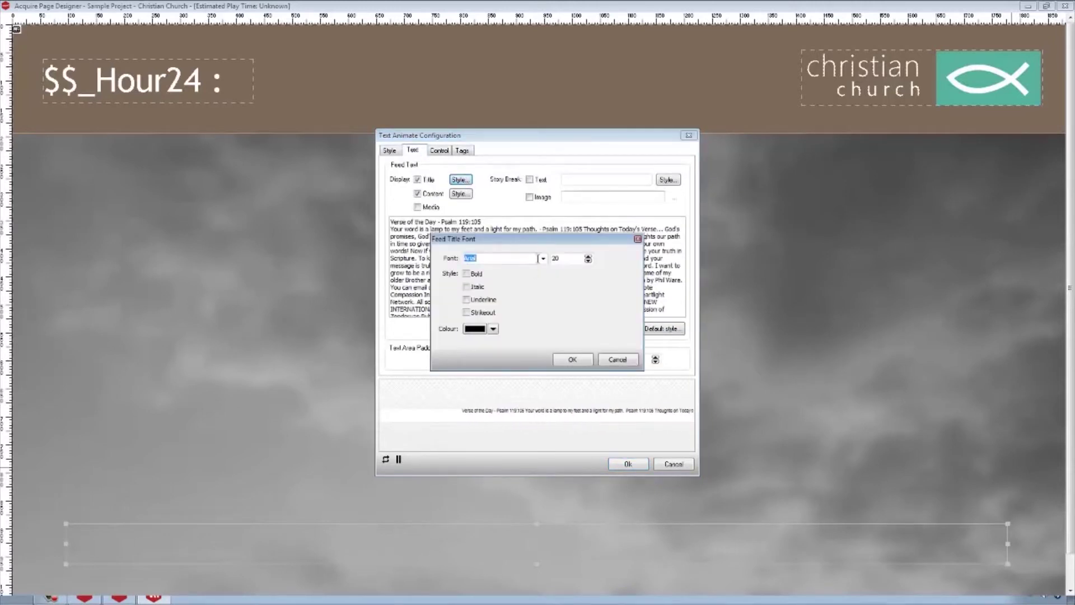
pyautogui.click(572, 358)
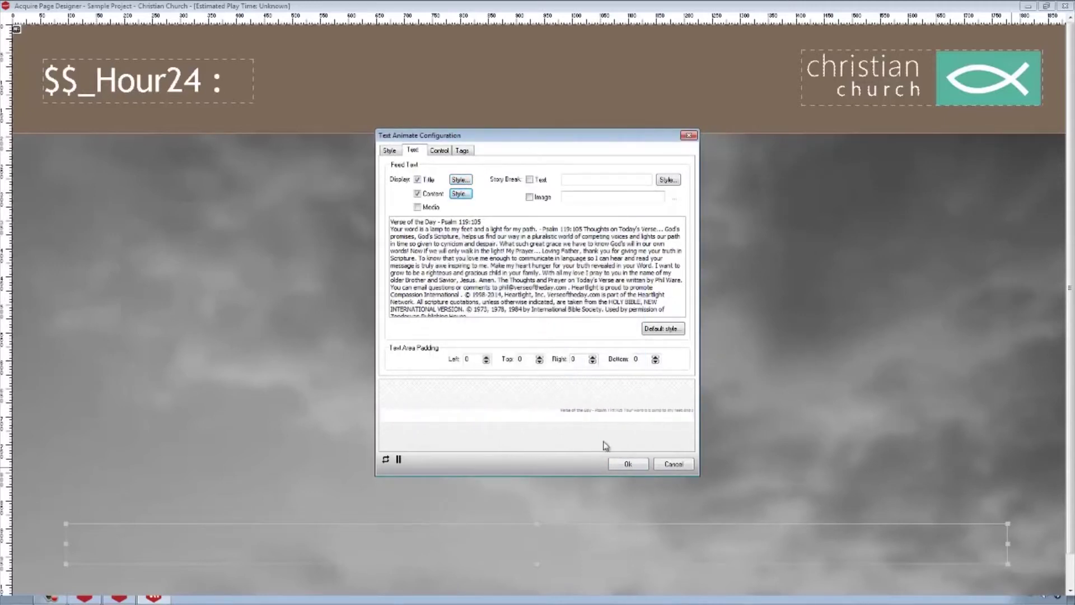
pyautogui.click(626, 464)
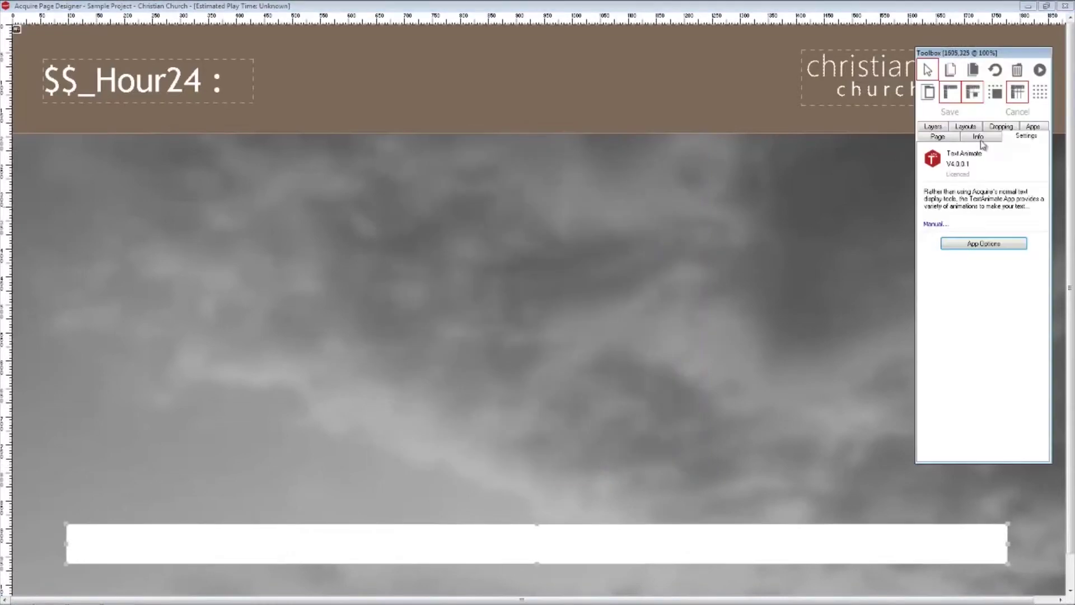
# Save the page under the name "Background Page".
pyautogui.click(952, 110)
pyautogui.doubleClick(530, 319)
pyautogui.write('Background')
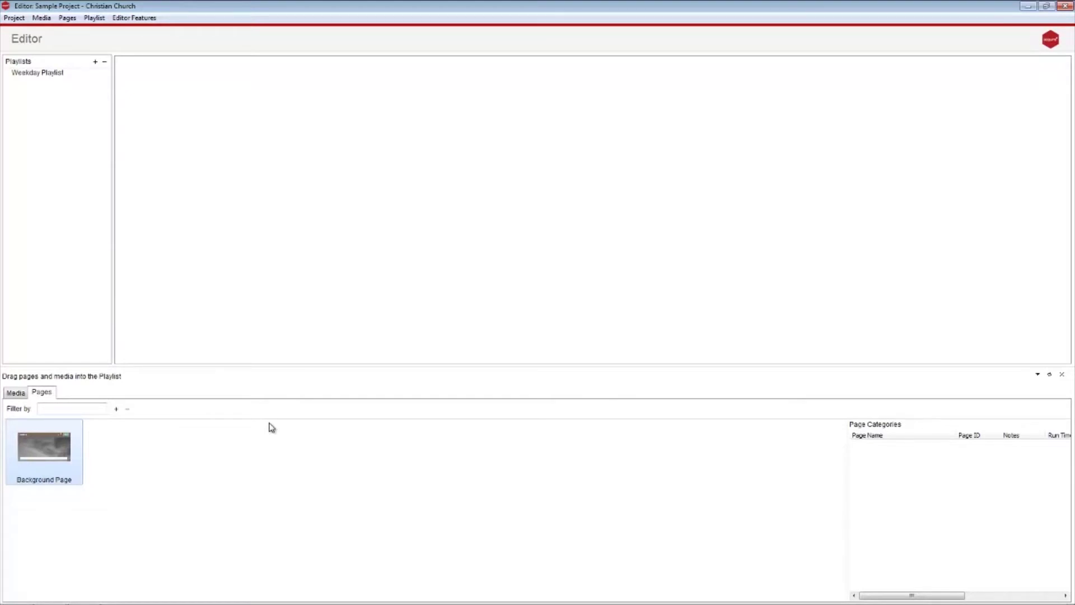
# Copy the Background Page and remove the Text Animate strip from the copy.
pyautogui.rightClick(45, 454)
pyautogui.moveTo(89, 482)
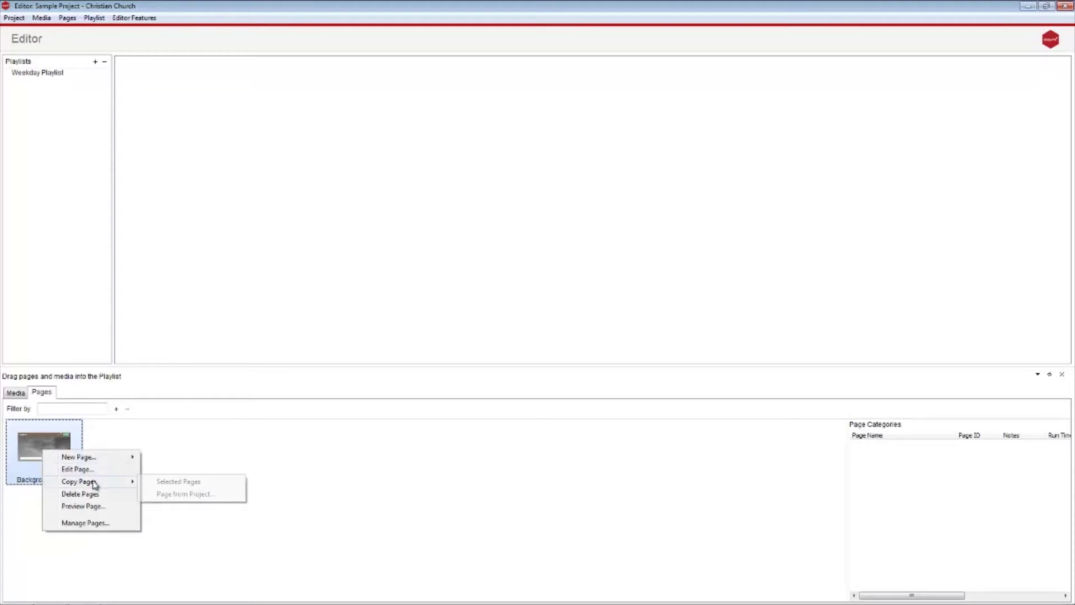
pyautogui.click(187, 485)
pyautogui.doubleClick(125, 455)
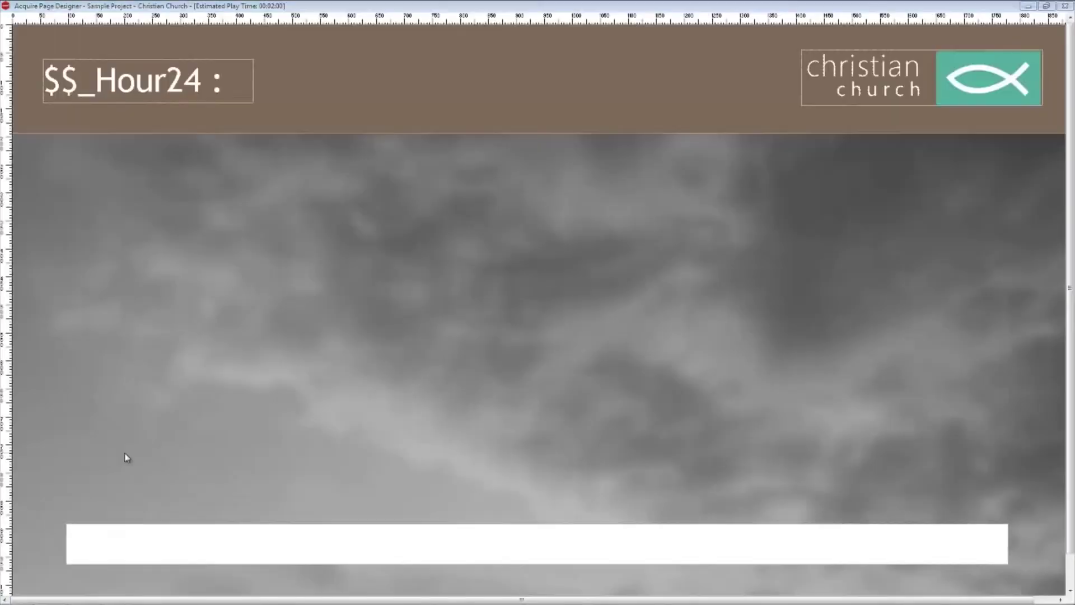
pyautogui.click(200, 548)
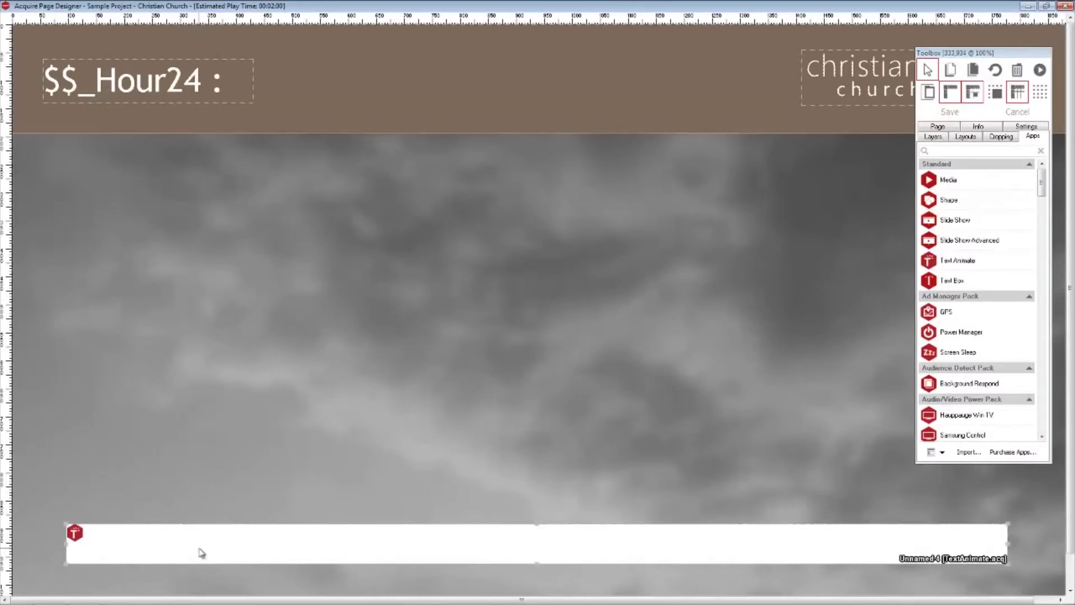
# Set both the Page ID and the name of the copied page to "Background_1 Page" and save it.
pyautogui.click(938, 127)
pyautogui.moveTo(1030, 155); pyautogui.dragTo(926, 179)
pyautogui.write('Backgrou')
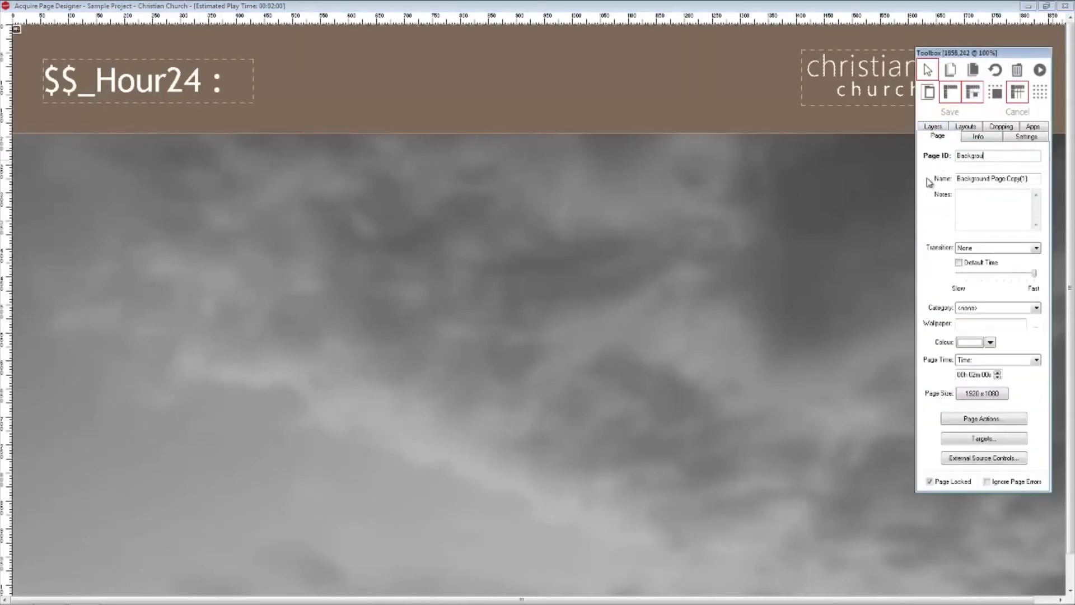
pyautogui.write('nd_1 Page')
pyautogui.moveTo(1020, 155); pyautogui.dragTo(906, 184)
pyautogui.tripleClick(1035, 178)
pyautogui.hotkey('ctrl', 'v')
pyautogui.click(950, 111)
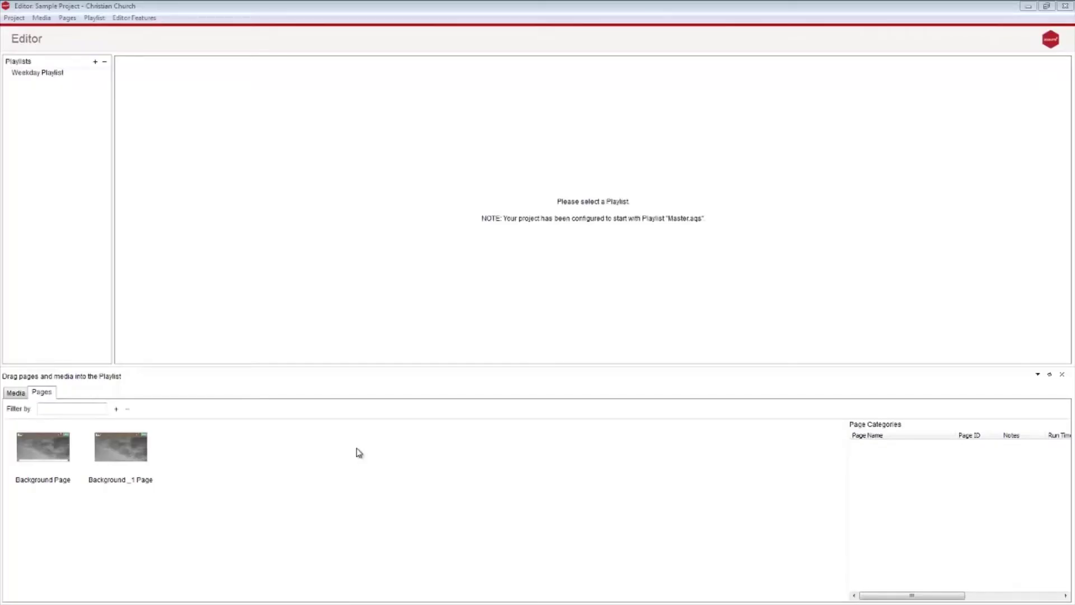
# Create a new page and assign Background Page as its background layout.
pyautogui.click(116, 410)
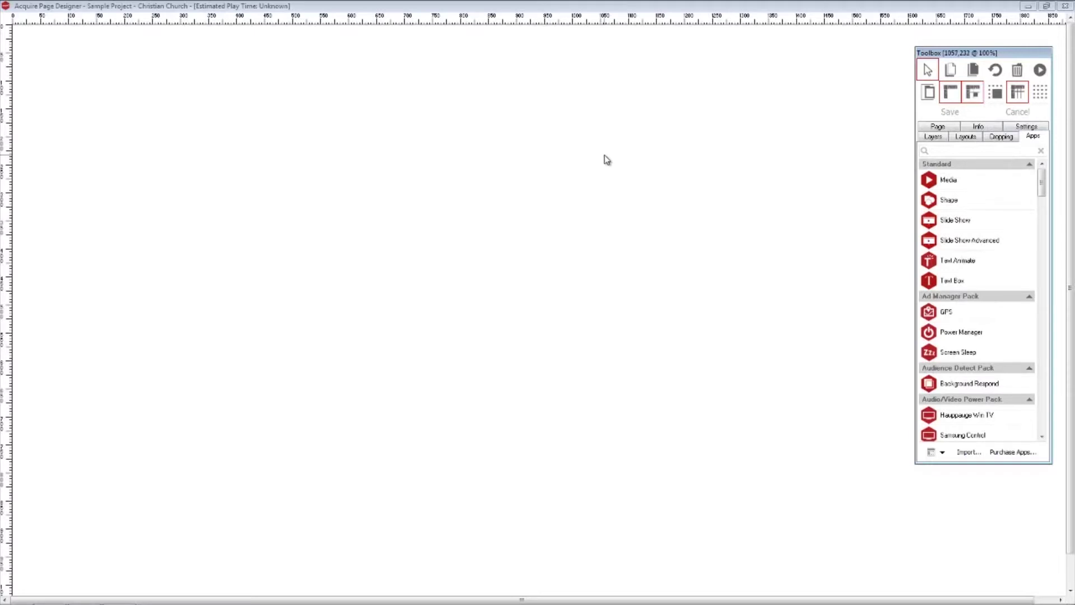
pyautogui.click(968, 140)
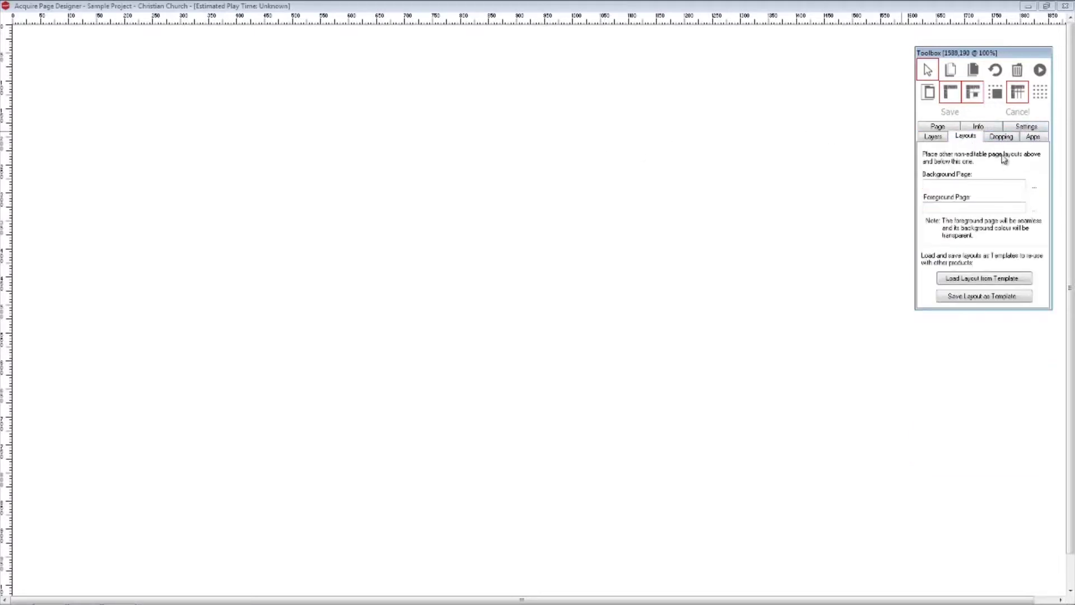
pyautogui.click(1035, 187)
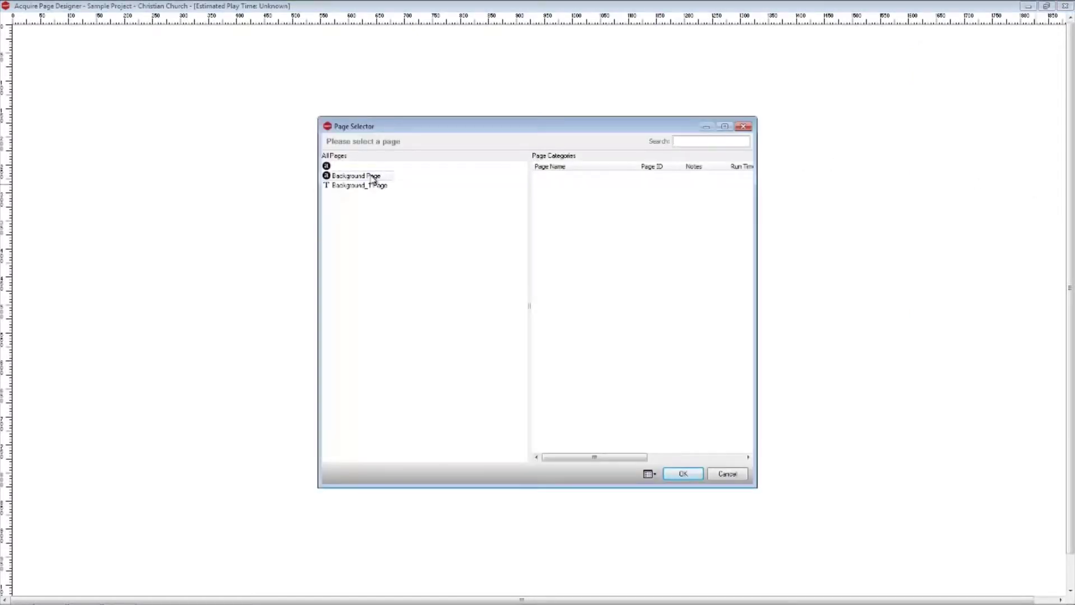
pyautogui.click(365, 185)
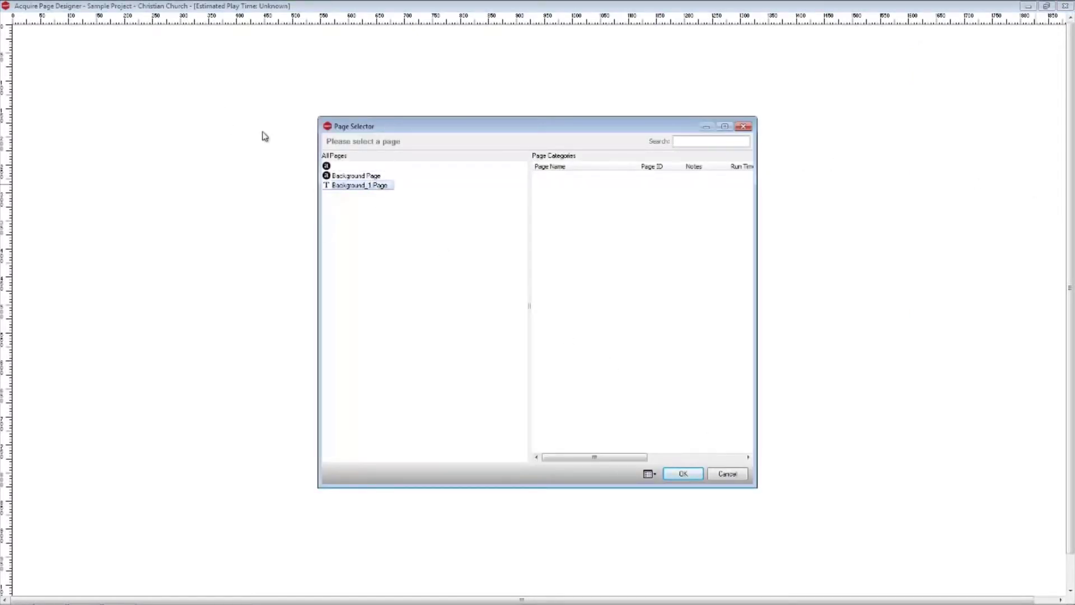
pyautogui.click(374, 177)
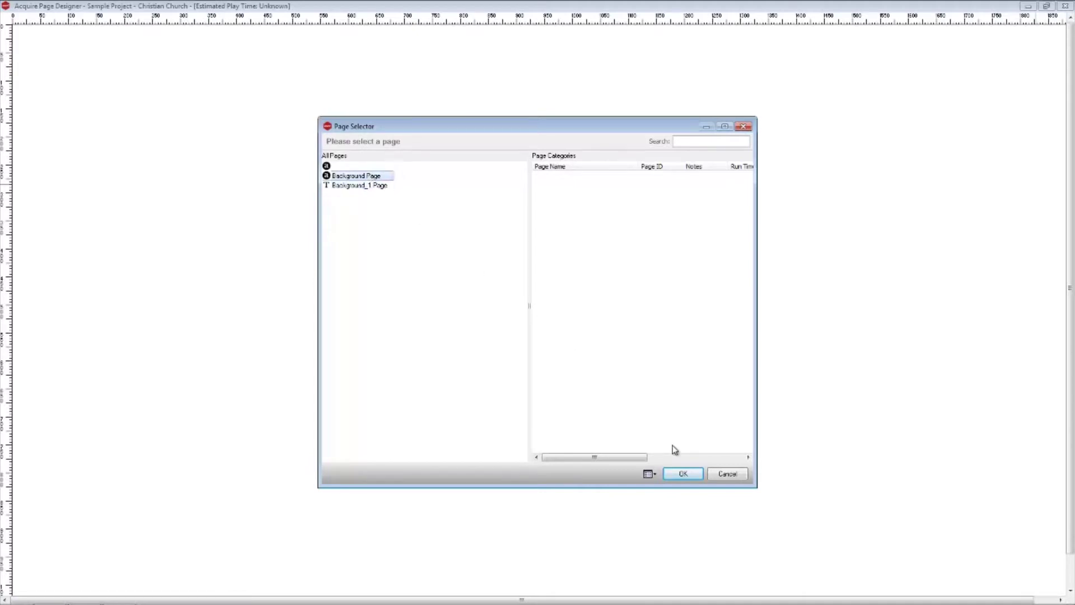
pyautogui.click(681, 472)
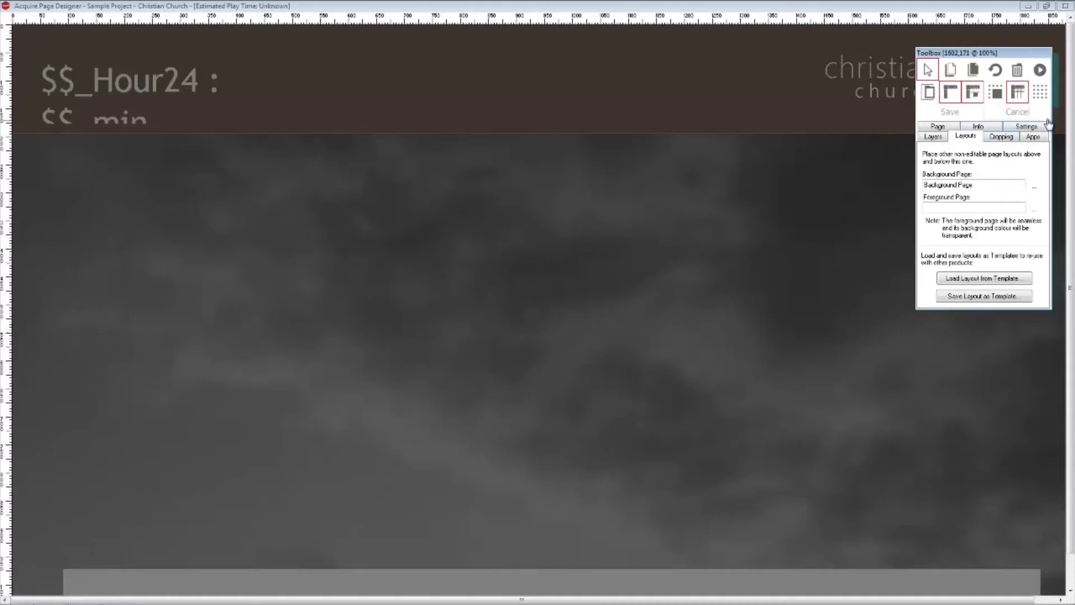
# Add a Media item filling the area between the header and the ticker strip, showing the large information graphic image.
pyautogui.click(1033, 137)
pyautogui.click(948, 182)
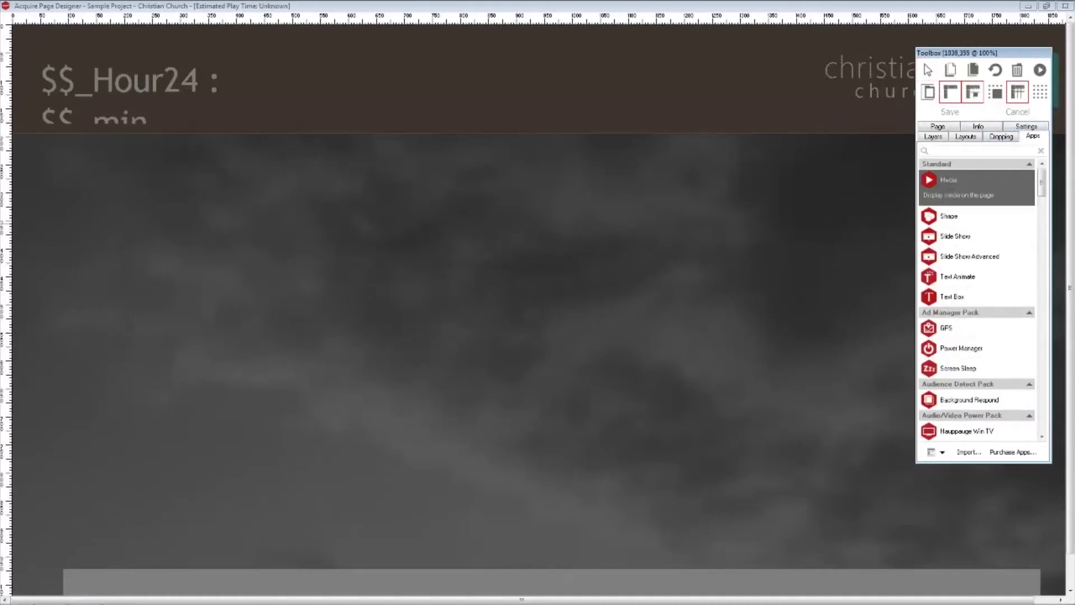
pyautogui.moveTo(73, 198); pyautogui.dragTo(1038, 566)
pyautogui.moveTo(73, 198); pyautogui.dragTo(65, 178)
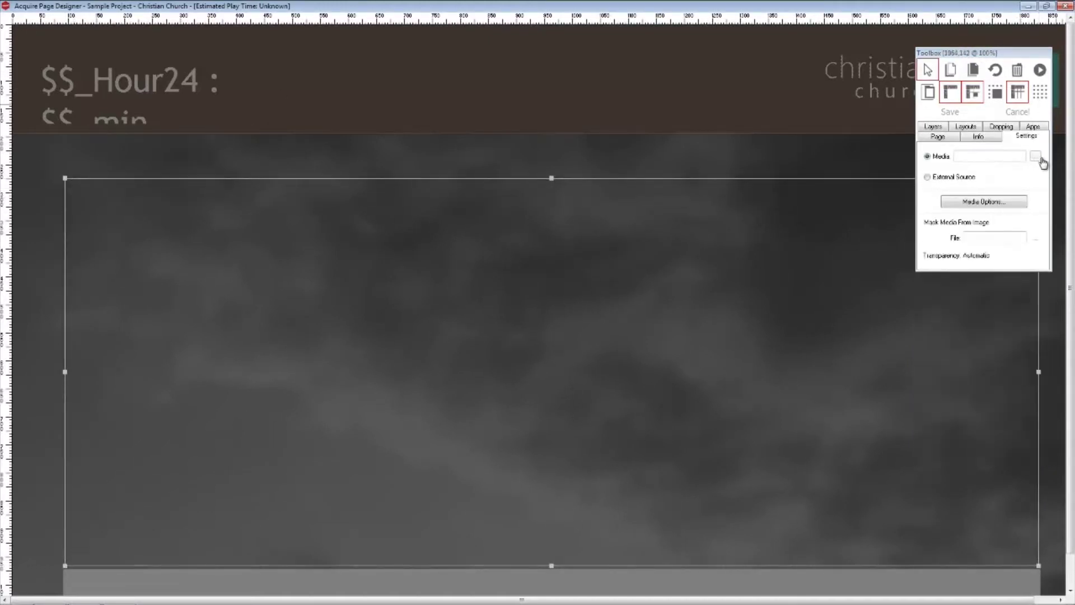
pyautogui.click(1039, 160)
pyautogui.click(755, 528)
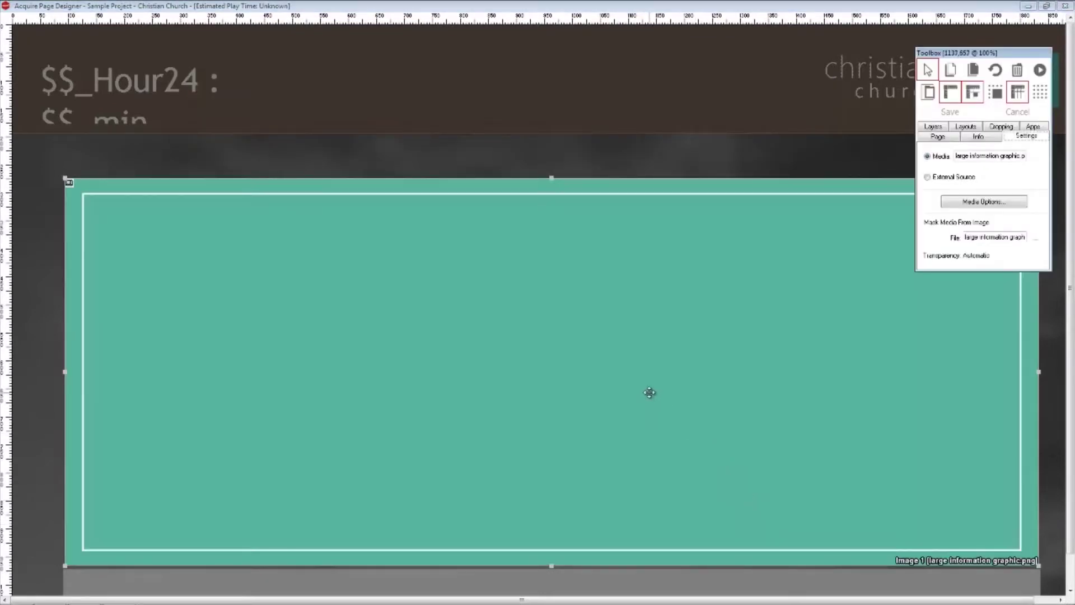
pyautogui.scroll(-1, 624, 376)
pyautogui.click(867, 289)
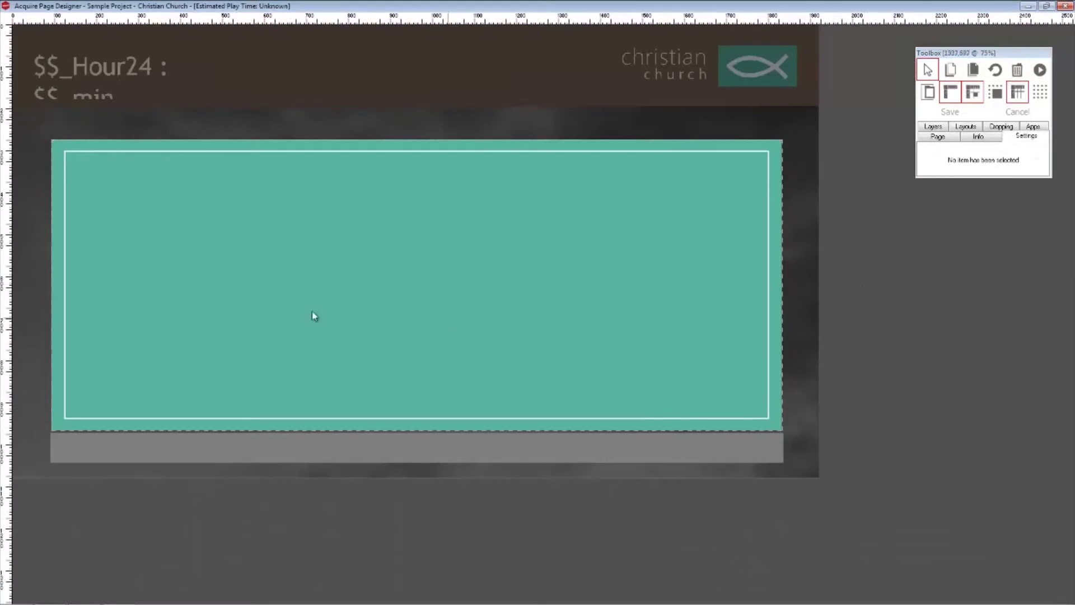
# Add a Text Box in the upper-left part of the green graphic with the text "Hymns".
pyautogui.click(1039, 131)
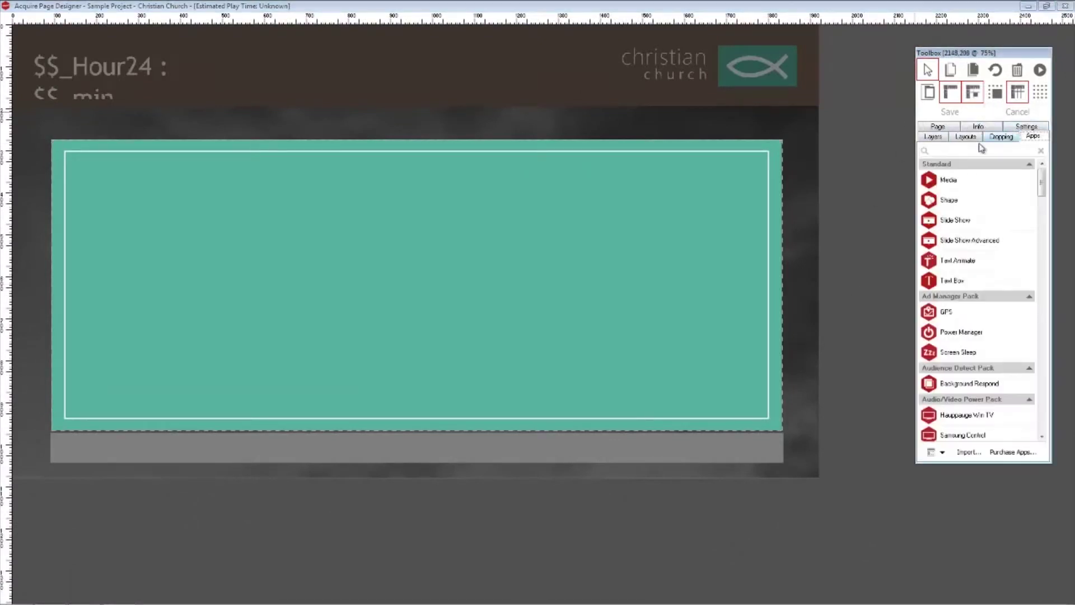
pyautogui.click(951, 280)
pyautogui.moveTo(112, 176); pyautogui.dragTo(265, 218)
pyautogui.tripleClick(1001, 158)
pyautogui.write('Hymns')
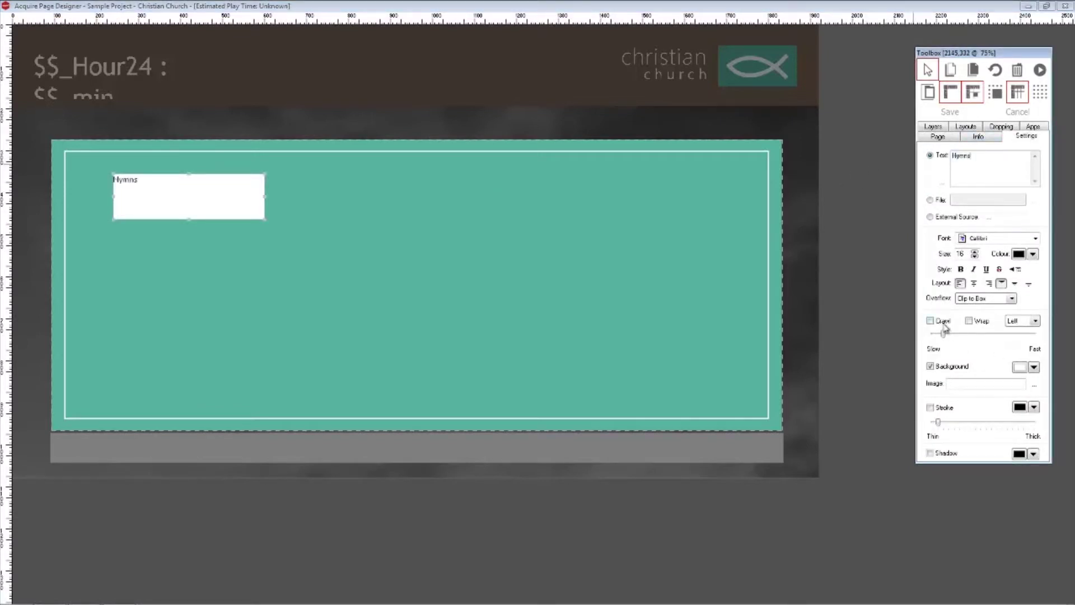
# Format the Hymns text without background, in white, centred, with the Trebuchet MS font at size 55.
pyautogui.click(930, 366)
pyautogui.click(1033, 254)
pyautogui.click(1012, 378)
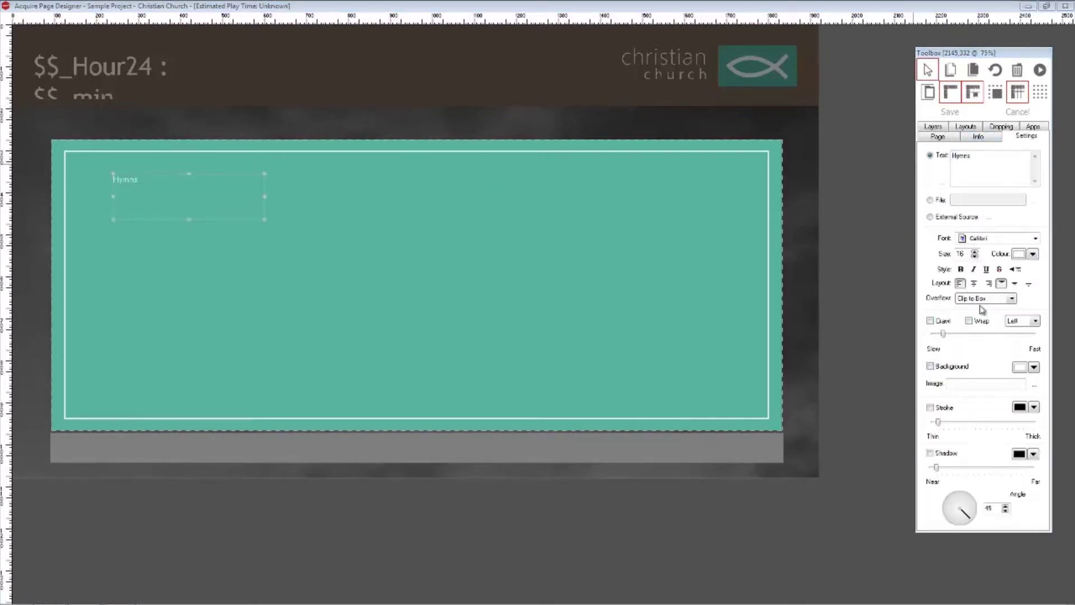
pyautogui.click(968, 283)
pyautogui.click(1035, 237)
pyautogui.scroll(-5, 988, 238)
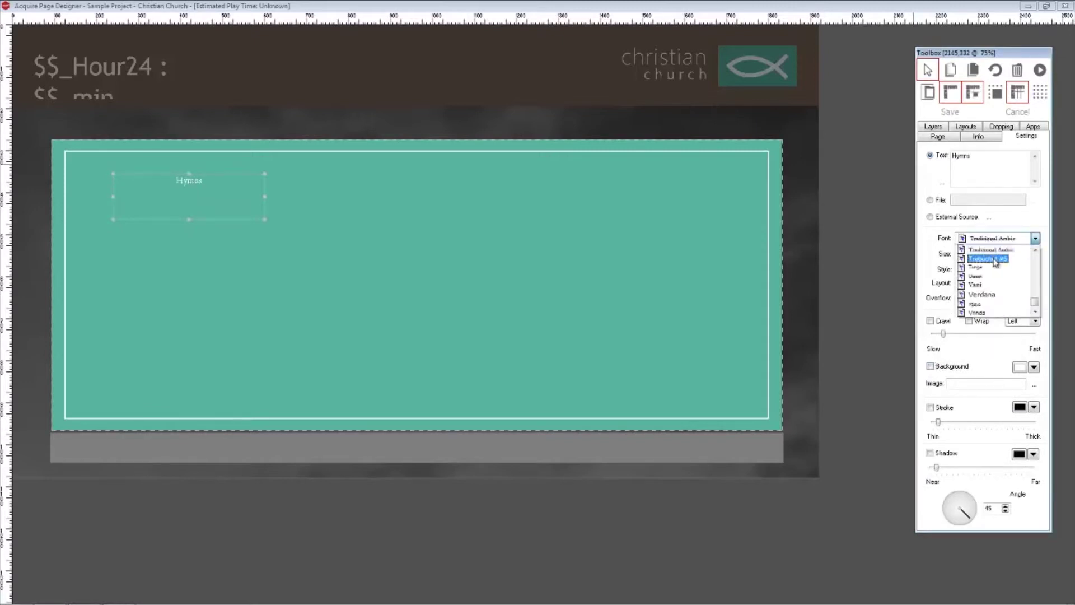
pyautogui.click(987, 258)
pyautogui.write('55')
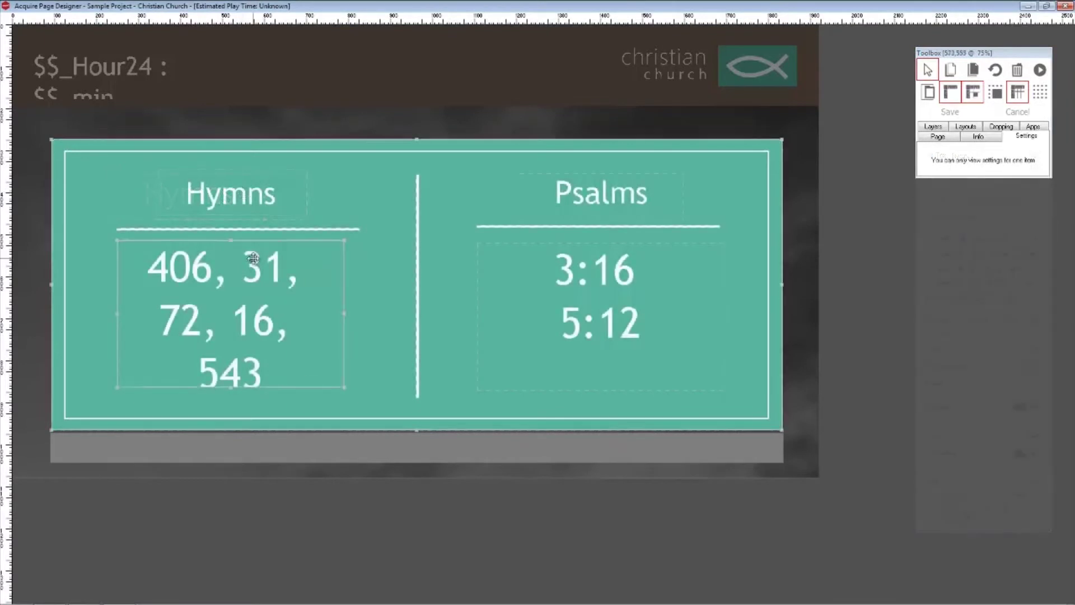
# Shift only the hymn numbers text box slightly to the right beneath the Hymns heading, keeping the green graphic in place.
pyautogui.moveTo(388, 270); pyautogui.dragTo(396, 271)
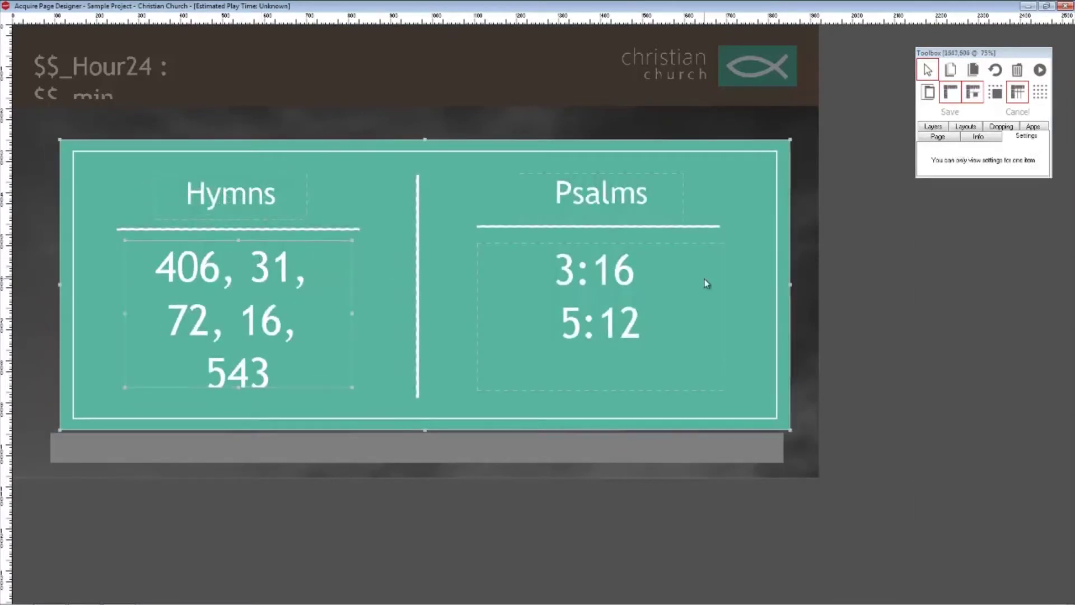
pyautogui.hotkey('ctrl', 'z')
pyautogui.click(203, 266)
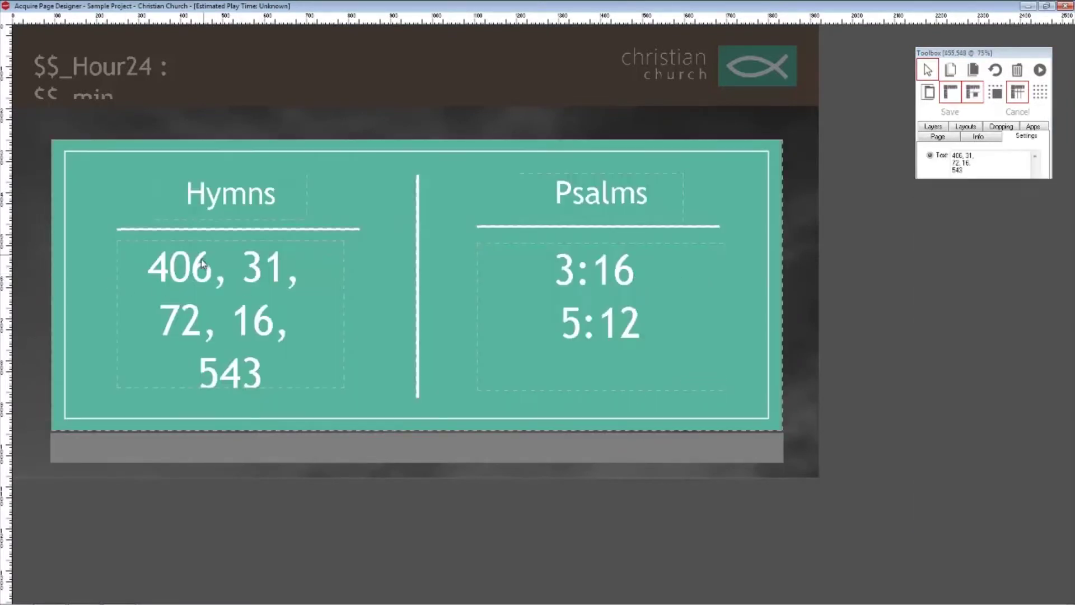
pyautogui.moveTo(203, 266); pyautogui.dragTo(213, 265)
pyautogui.click(859, 318)
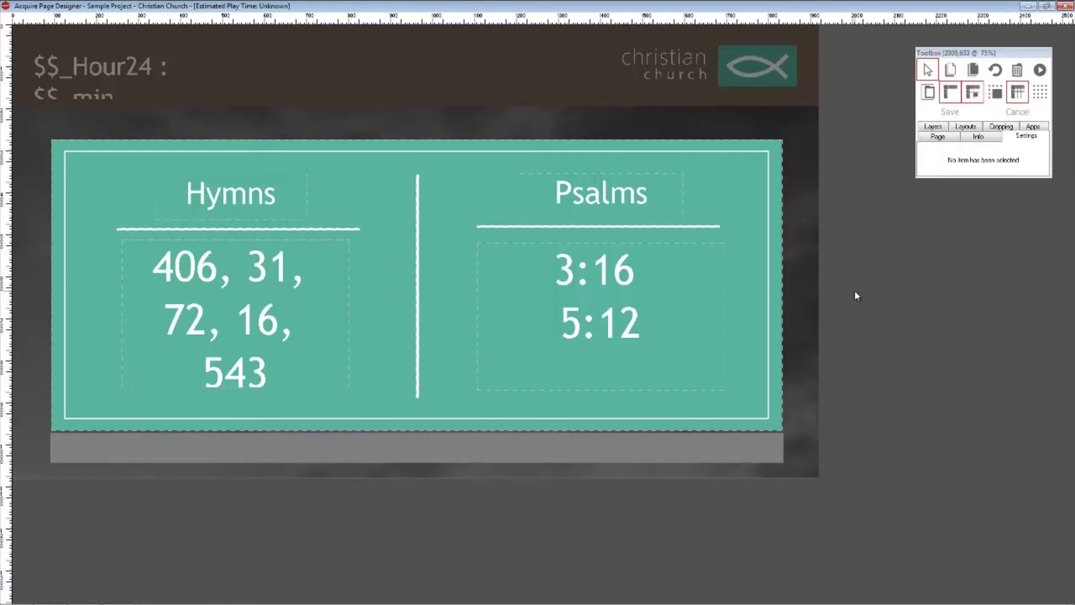
# Save the page with the Page ID "Hymn and Psalm".
pyautogui.click(944, 114)
pyautogui.moveTo(516, 320); pyautogui.dragTo(463, 321)
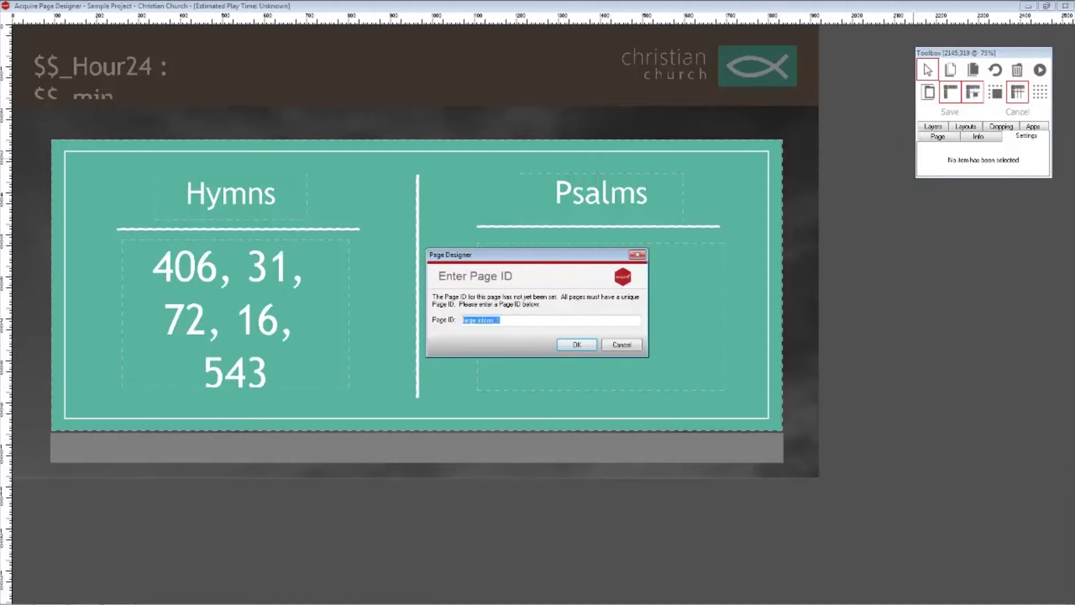
pyautogui.write('Hymn and Psalms')
pyautogui.click(592, 345)
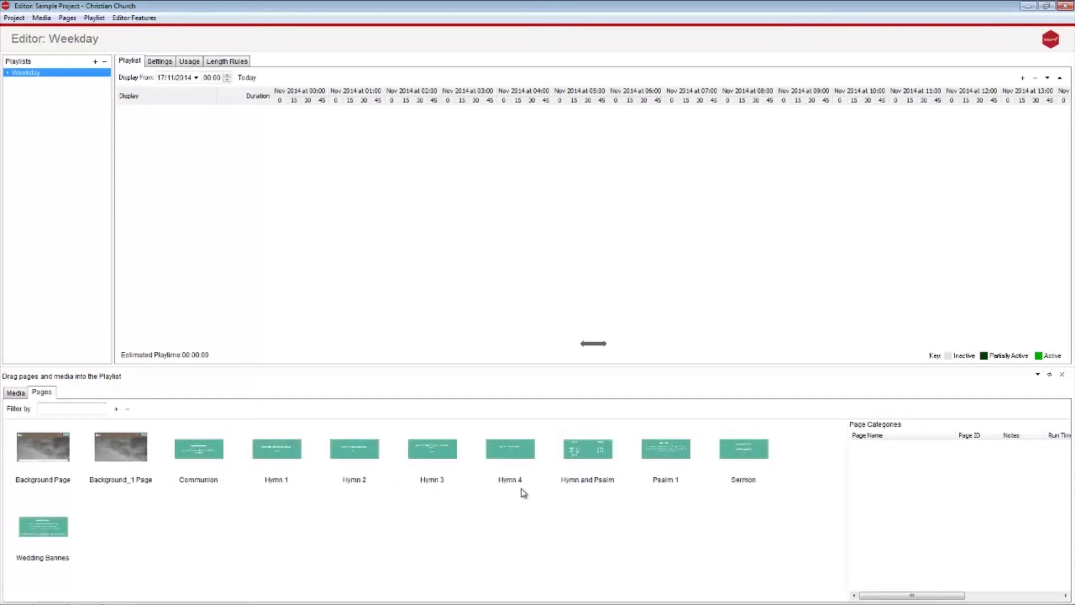
# On the Hymn and Psalm page, add an empty page-sized Media item whose on-click action jumps to the page Hymn 1.
pyautogui.doubleClick(582, 440)
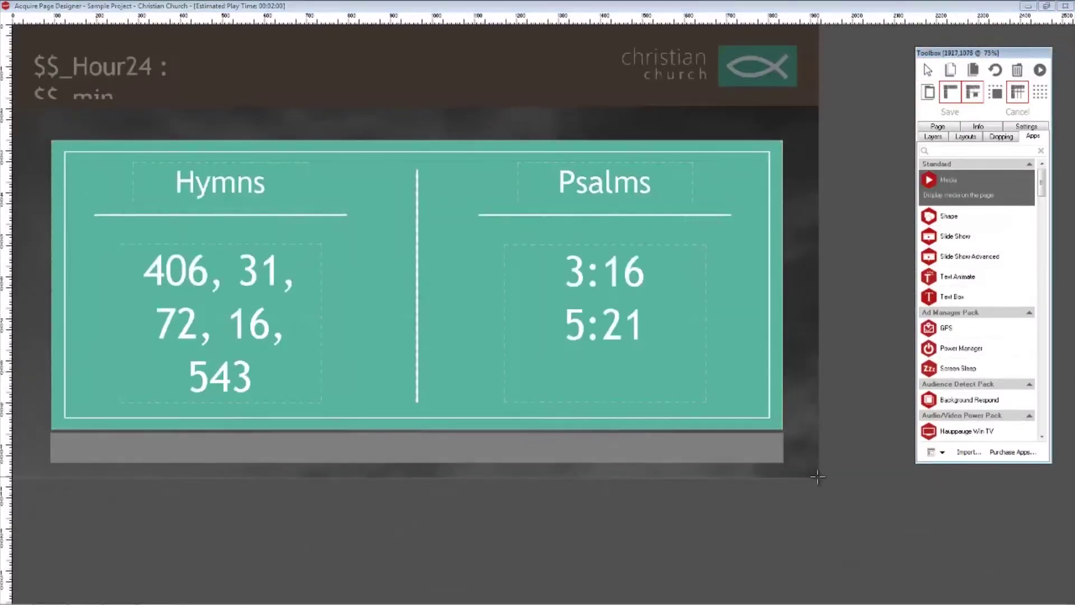
pyautogui.click(795, 450)
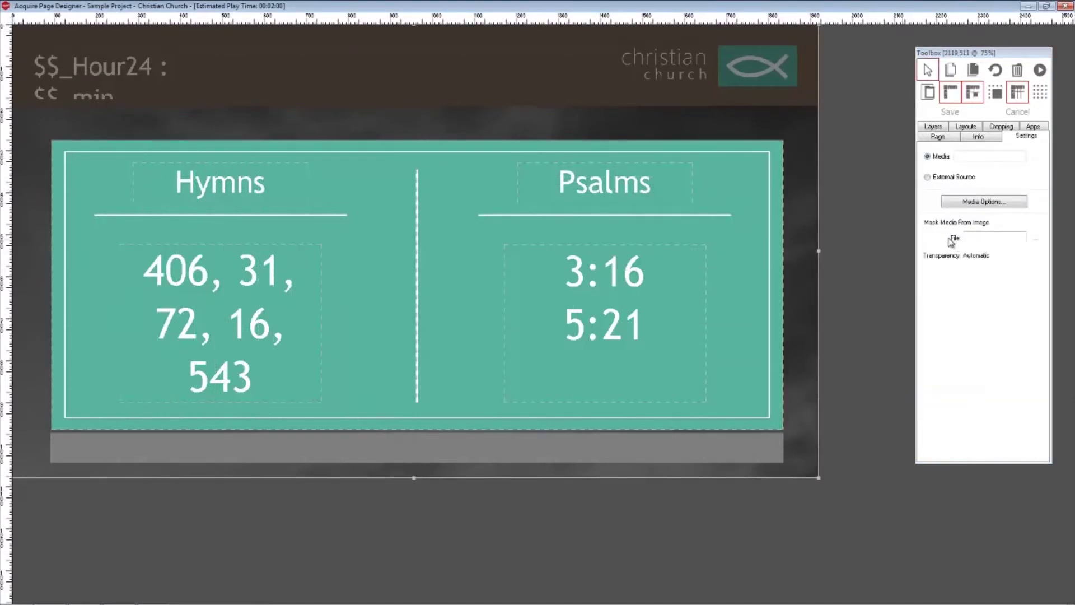
pyautogui.click(976, 137)
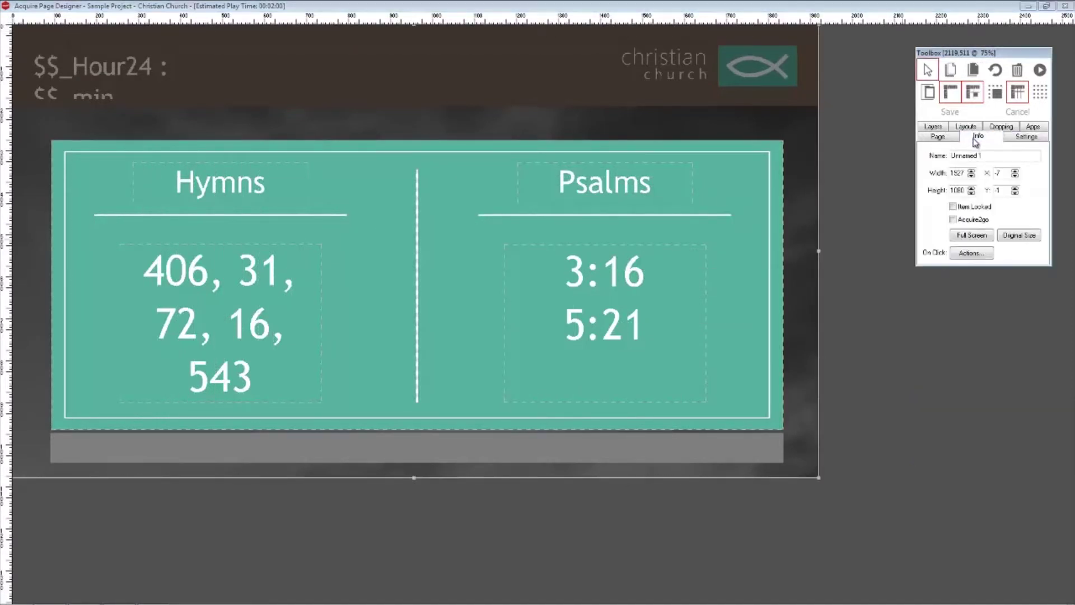
pyautogui.click(971, 254)
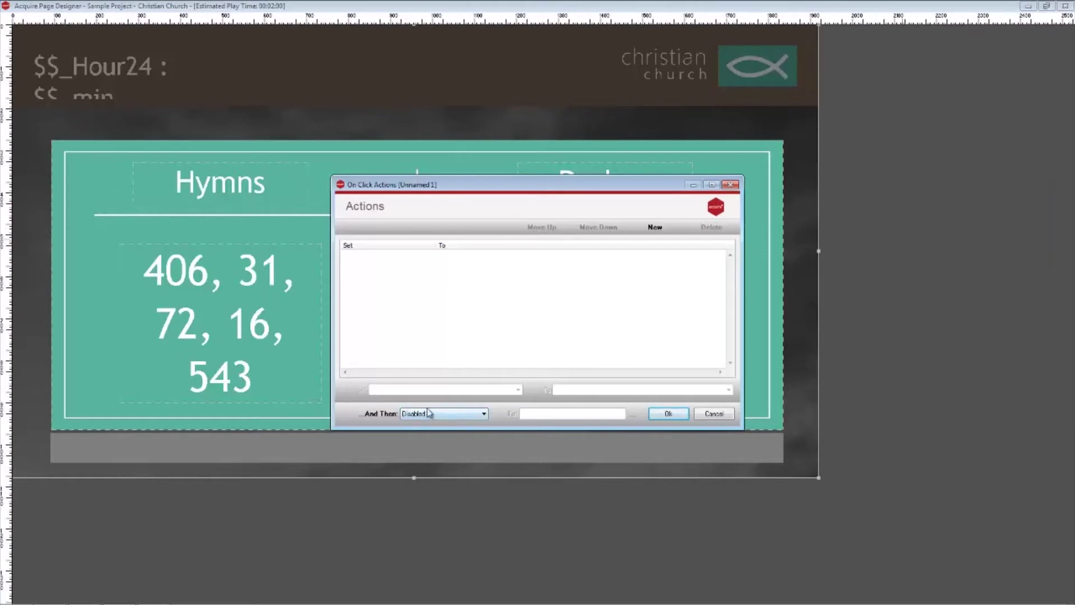
pyautogui.click(655, 227)
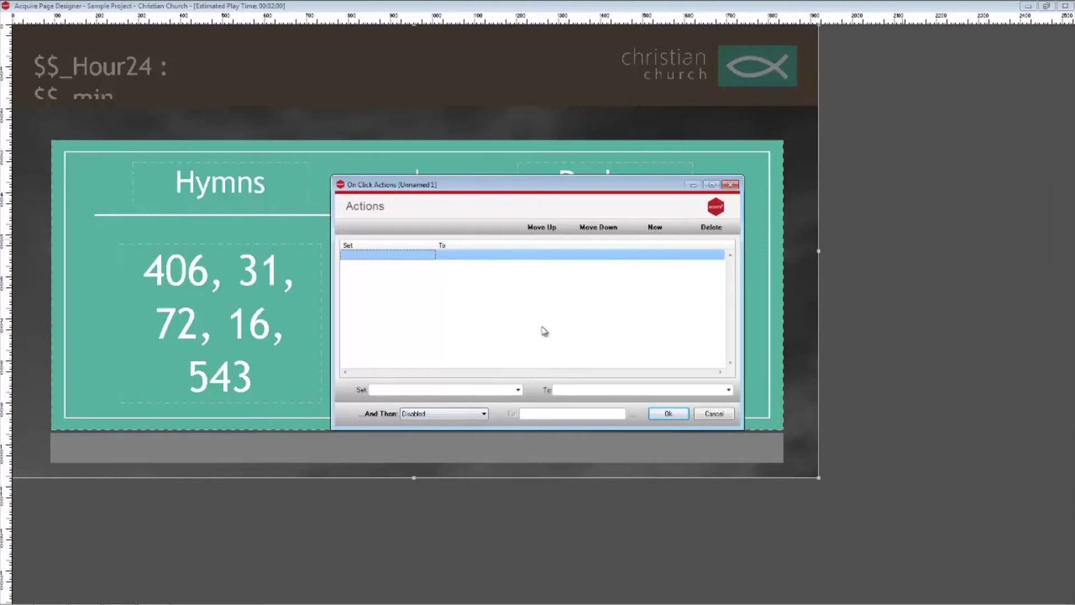
pyautogui.click(448, 414)
pyautogui.click(440, 432)
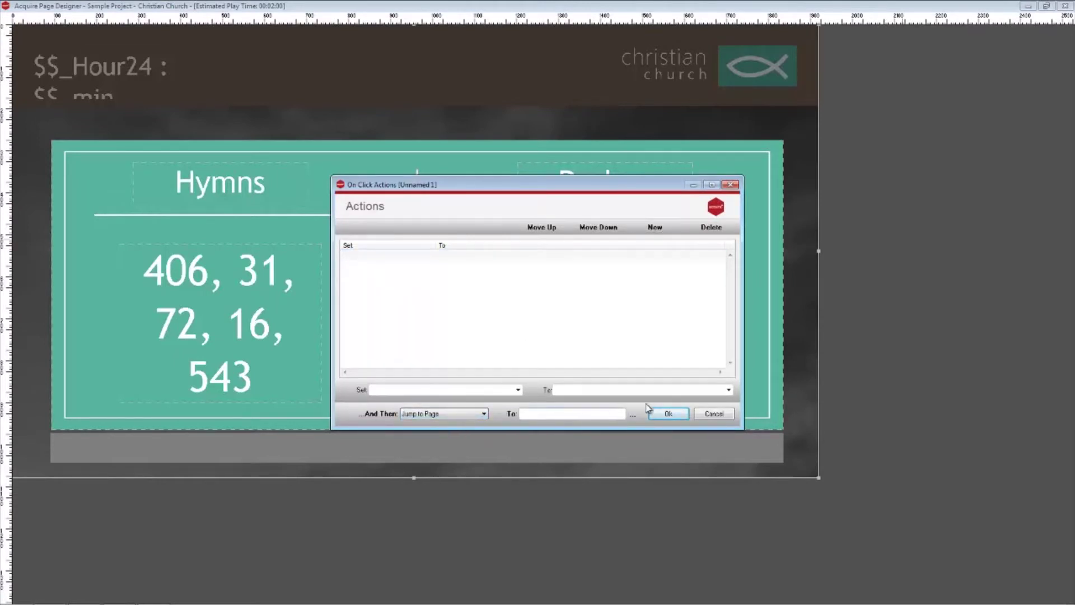
pyautogui.click(635, 417)
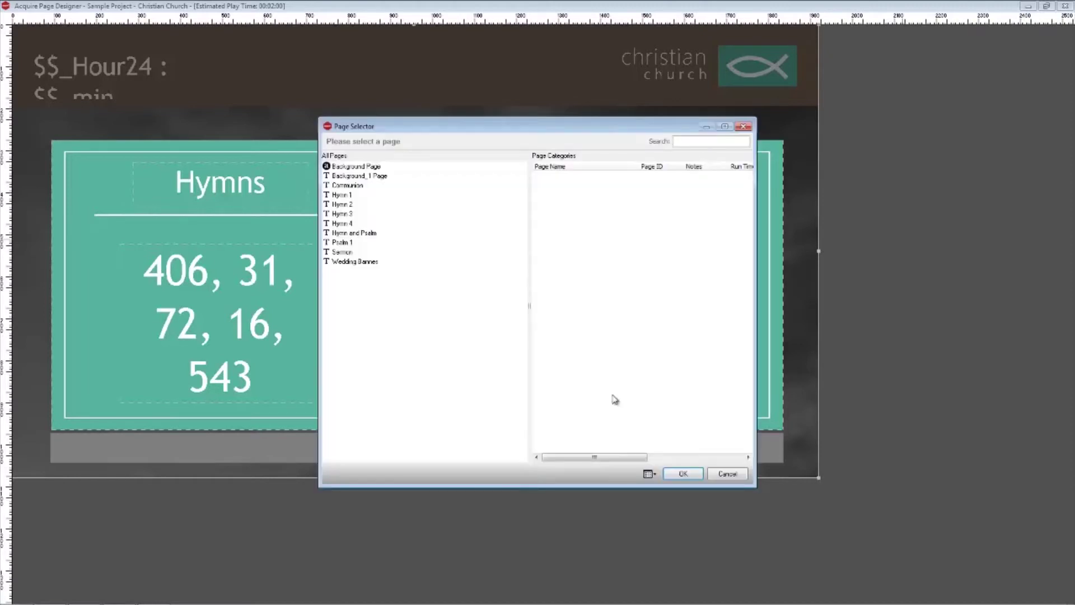
pyautogui.click(350, 196)
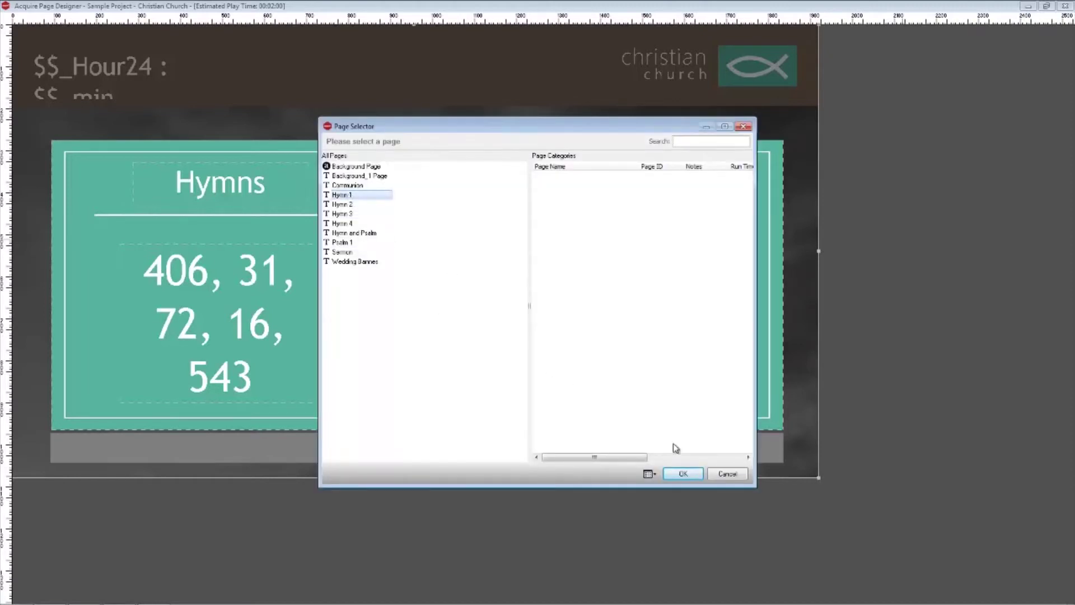
pyautogui.click(684, 473)
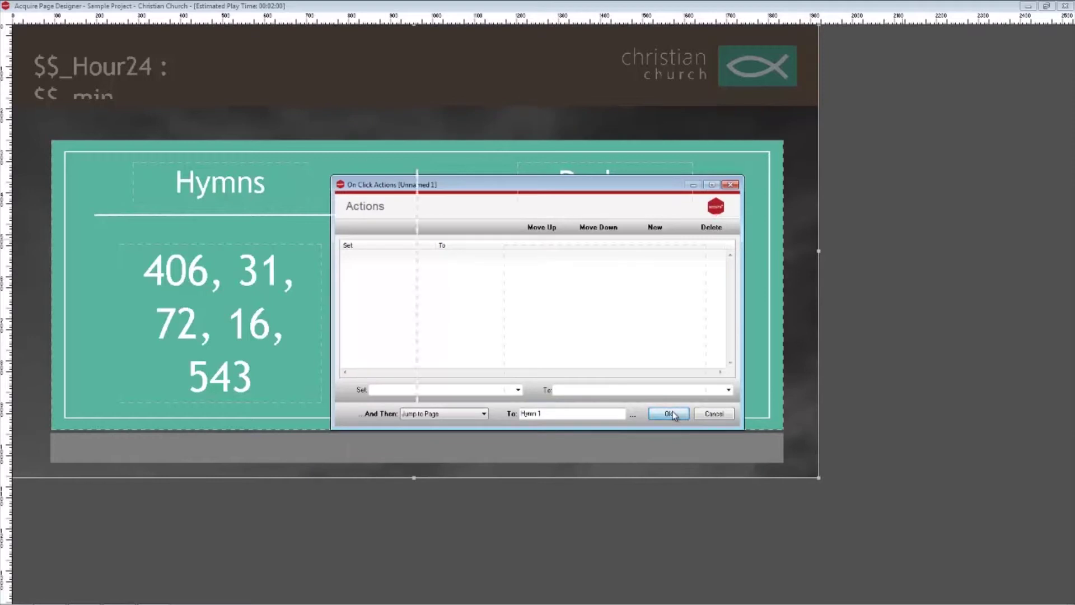
pyautogui.click(674, 414)
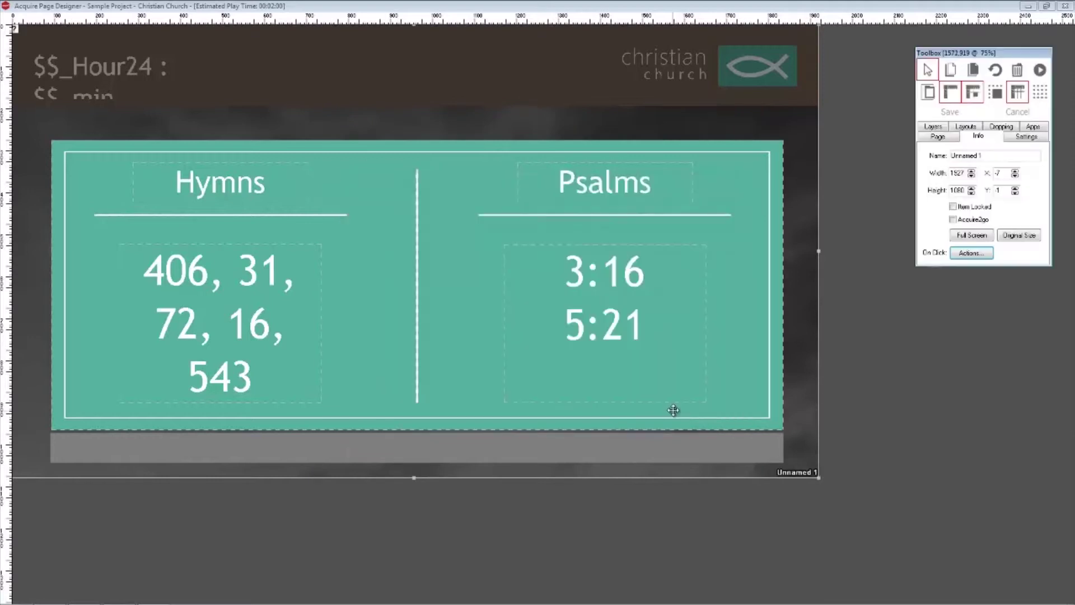
# Save the Hymn and Psalm page, and create a new page with Background Layer as its background page.
pyautogui.click(935, 103)
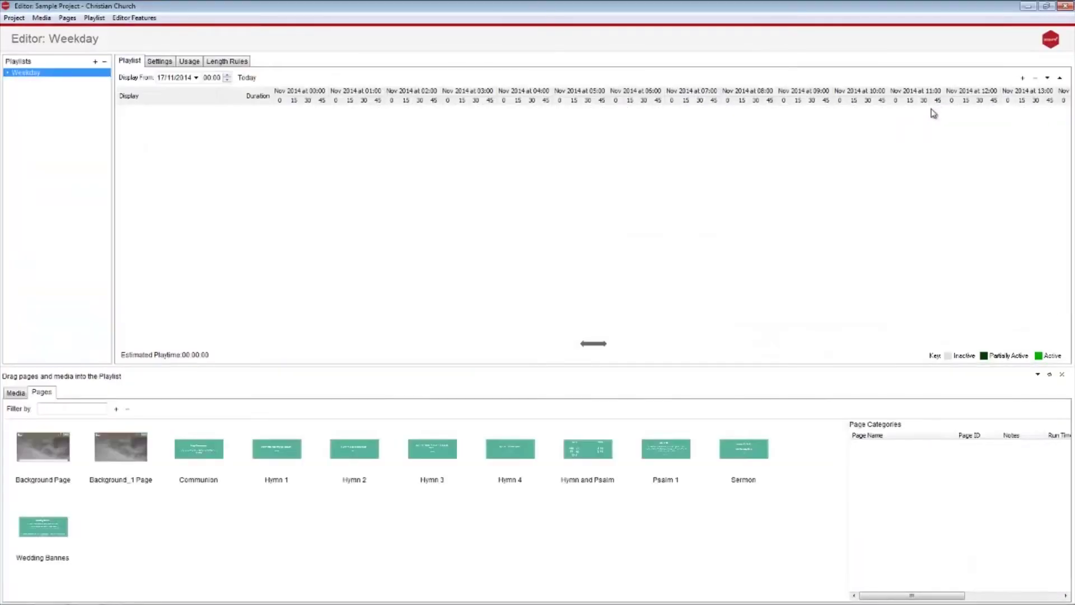
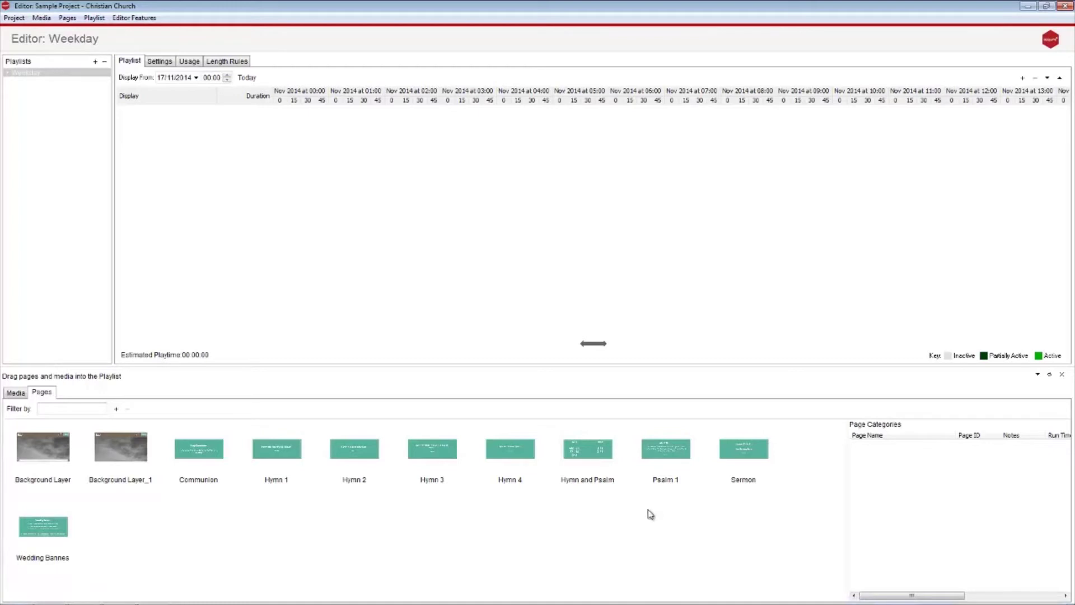
pyautogui.click(116, 408)
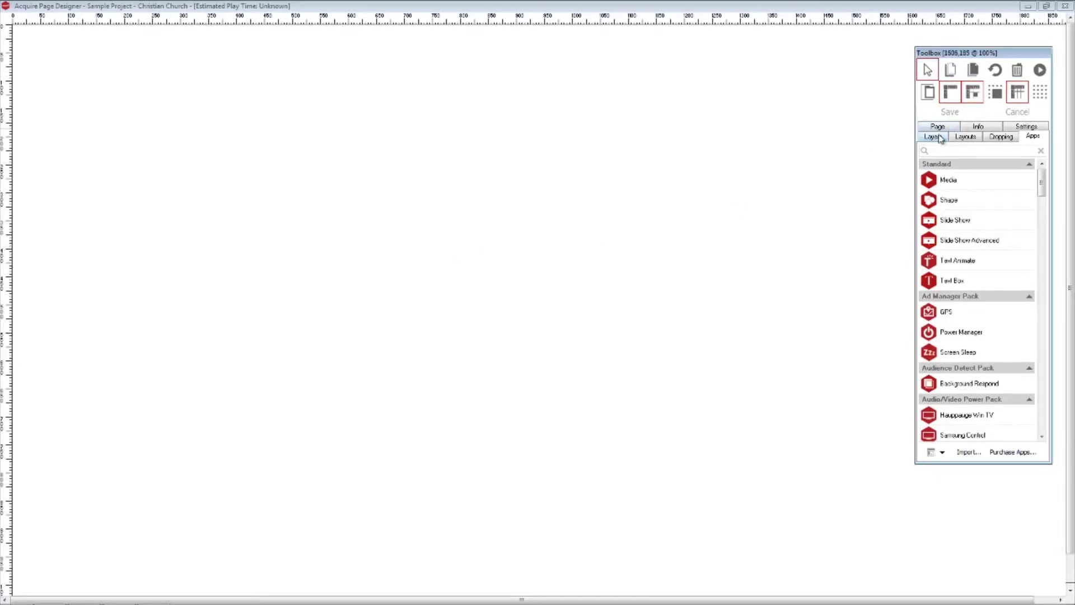
pyautogui.click(966, 137)
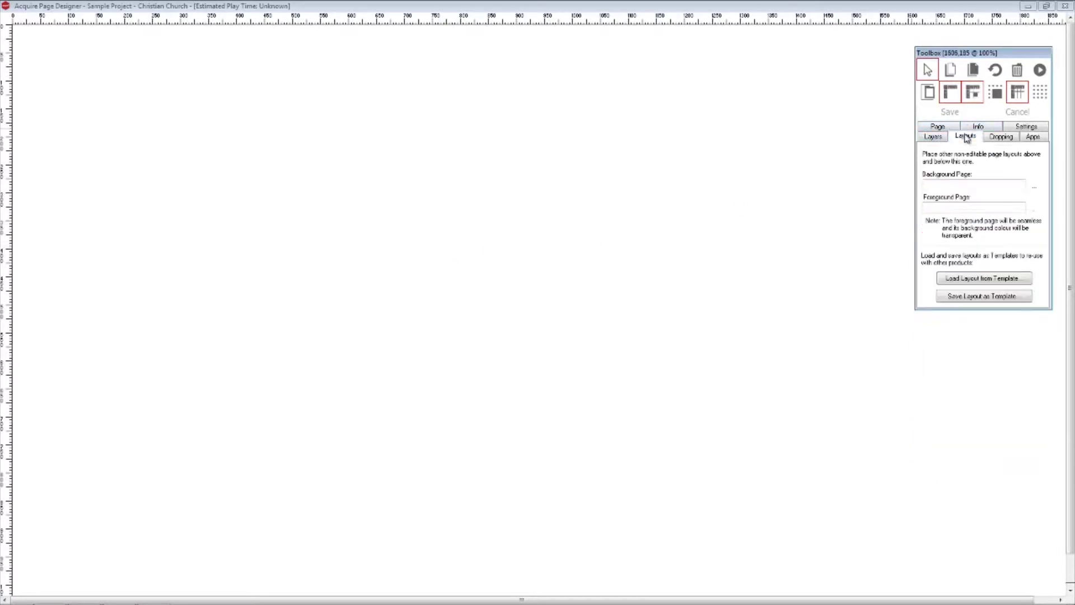
pyautogui.click(1029, 186)
pyautogui.click(366, 177)
pyautogui.click(683, 473)
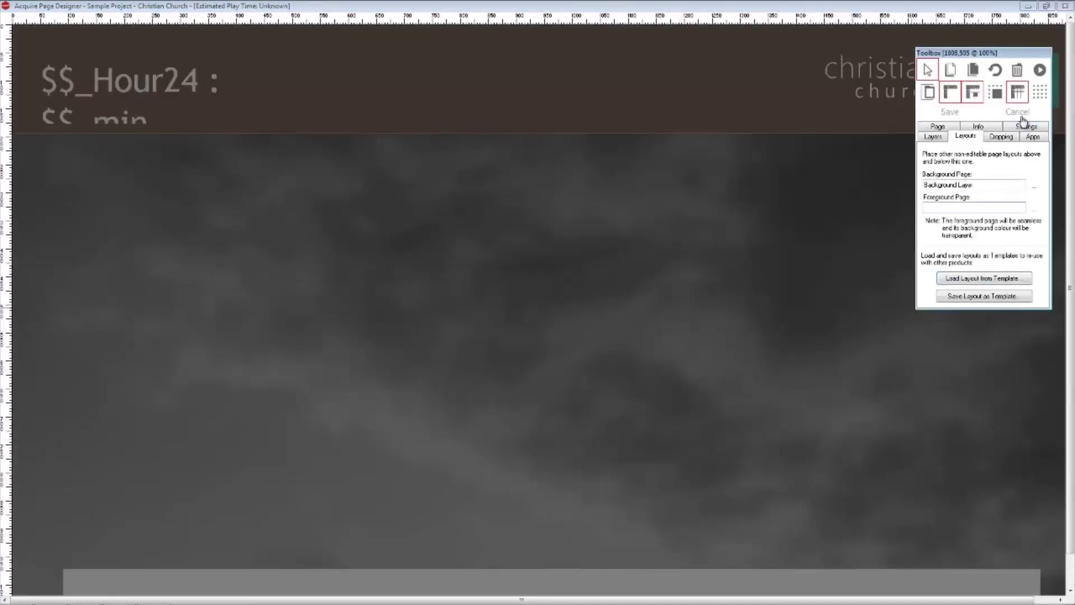
# Add a Media item above the grey strip, spanning its width, showing large information graphic.png at its automatic size.
pyautogui.click(1032, 136)
pyautogui.click(973, 183)
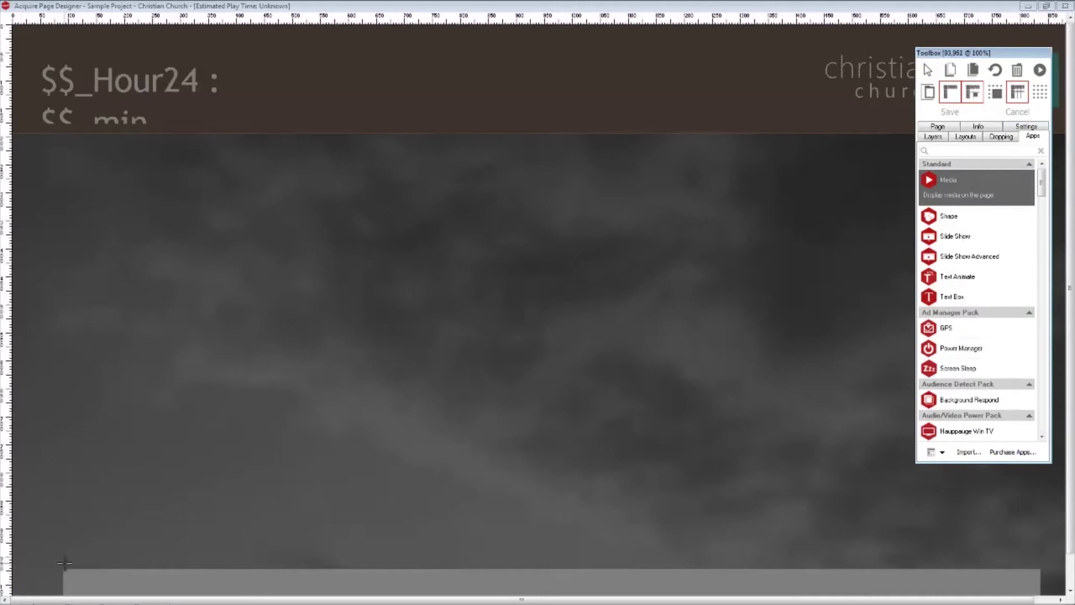
pyautogui.moveTo(63, 567); pyautogui.dragTo(1040, 173)
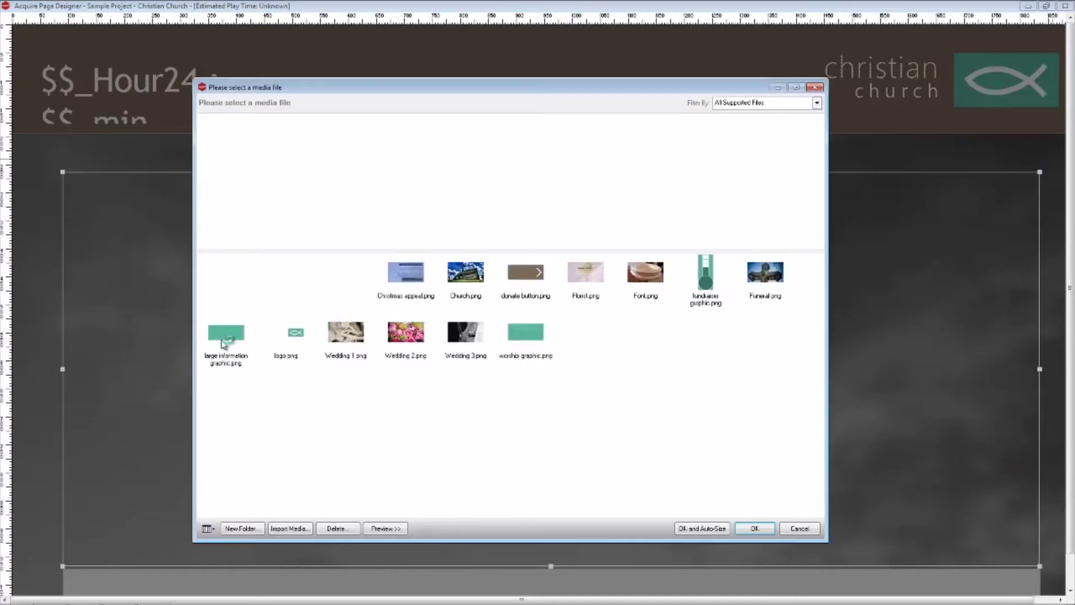
pyautogui.click(224, 336)
pyautogui.click(704, 528)
# Add a Text Animate item beneath the Recent Weddings heading, roughly as wide as the heading box and reaching near the graphic's lower border.
pyautogui.click(335, 228)
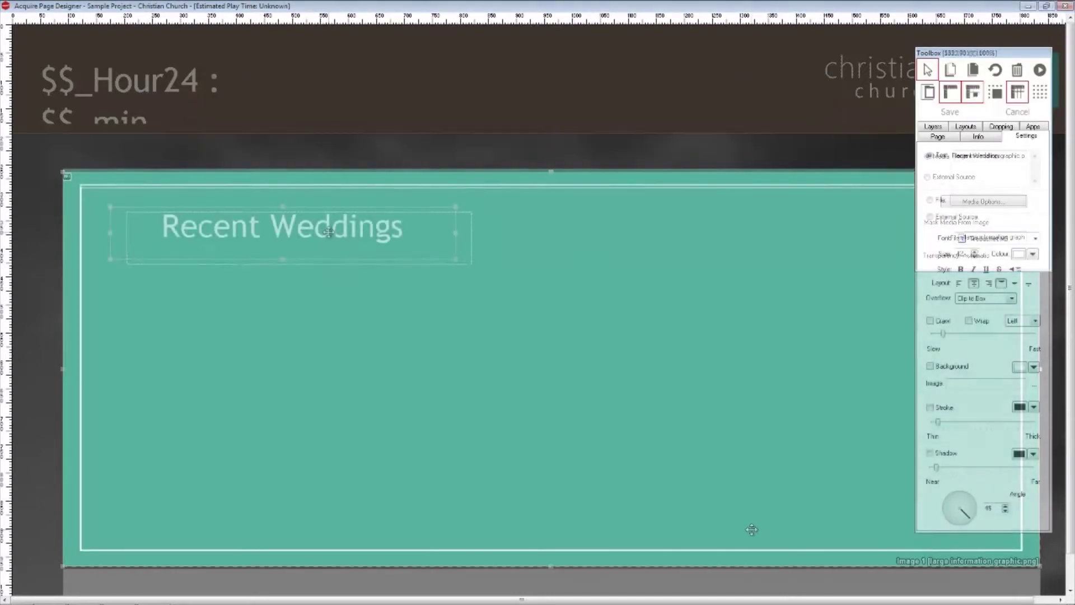
pyautogui.scroll(-1, 336, 221)
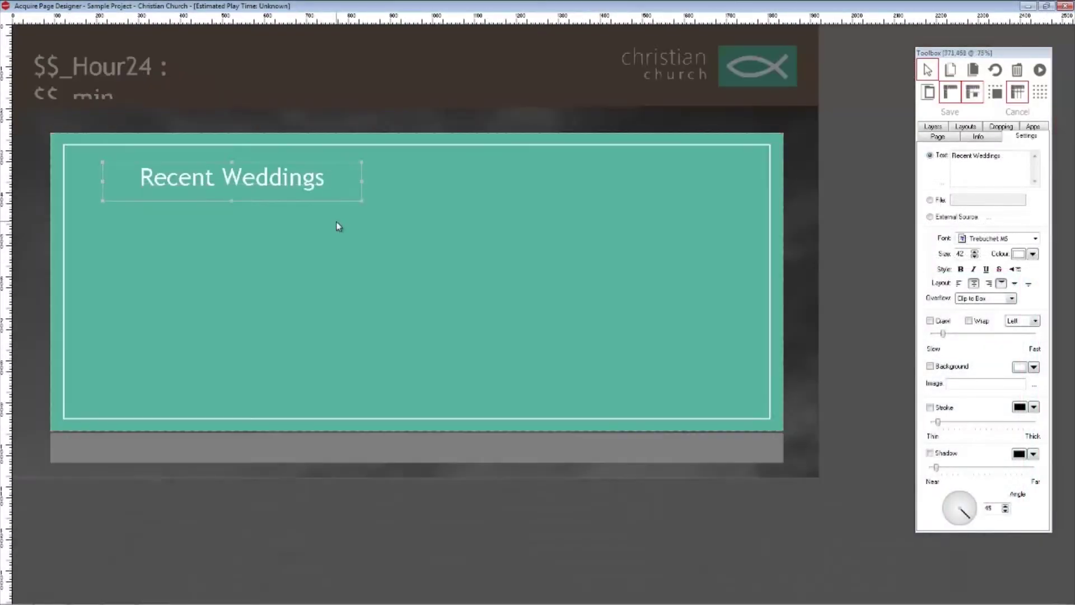
pyautogui.click(284, 493)
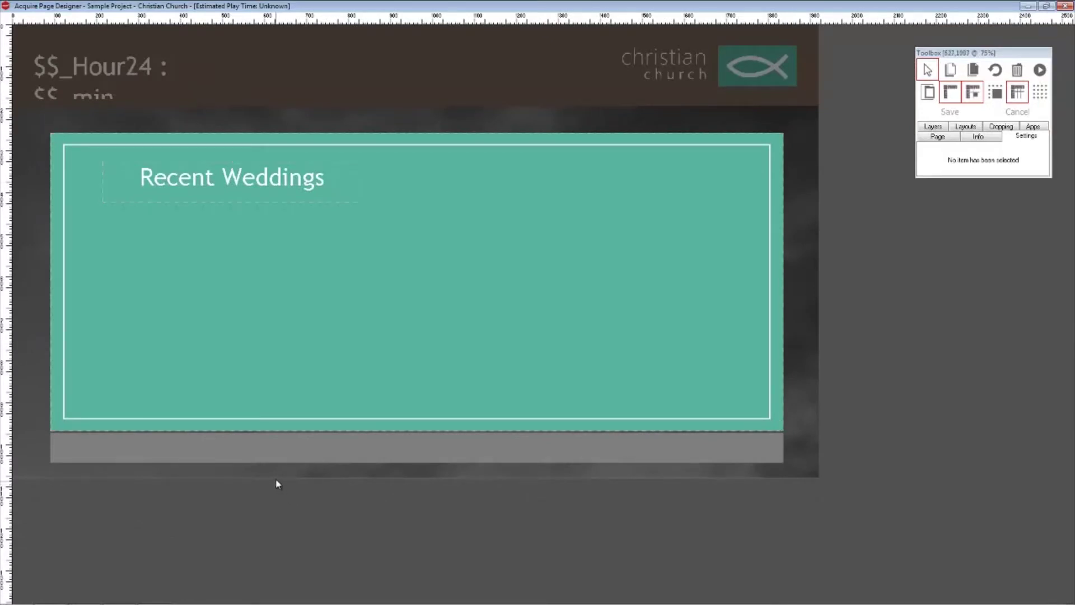
pyautogui.click(1033, 127)
pyautogui.click(952, 261)
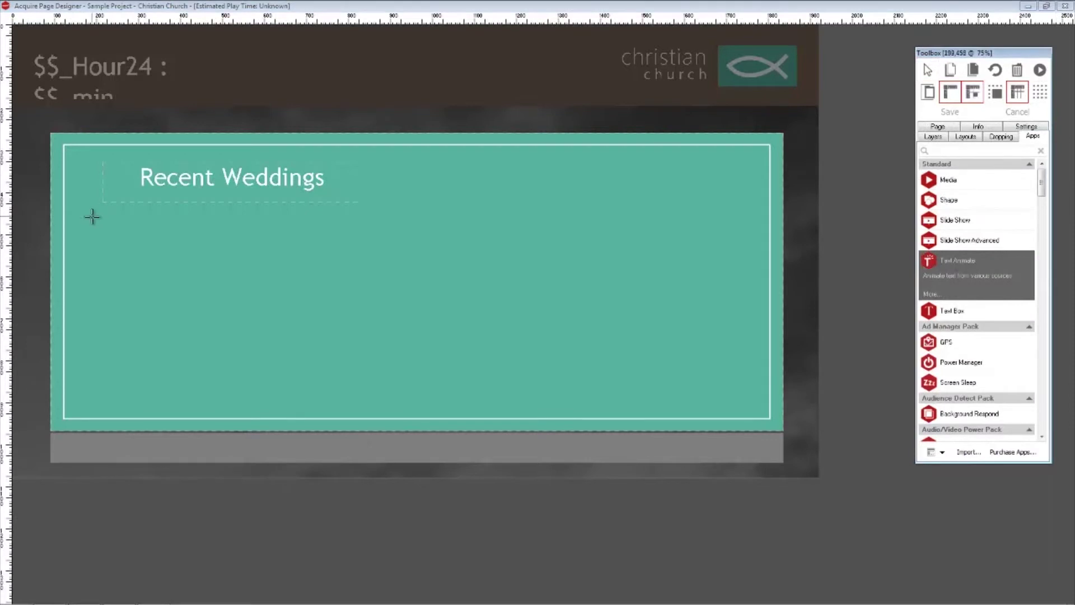
pyautogui.moveTo(100, 216); pyautogui.dragTo(368, 405)
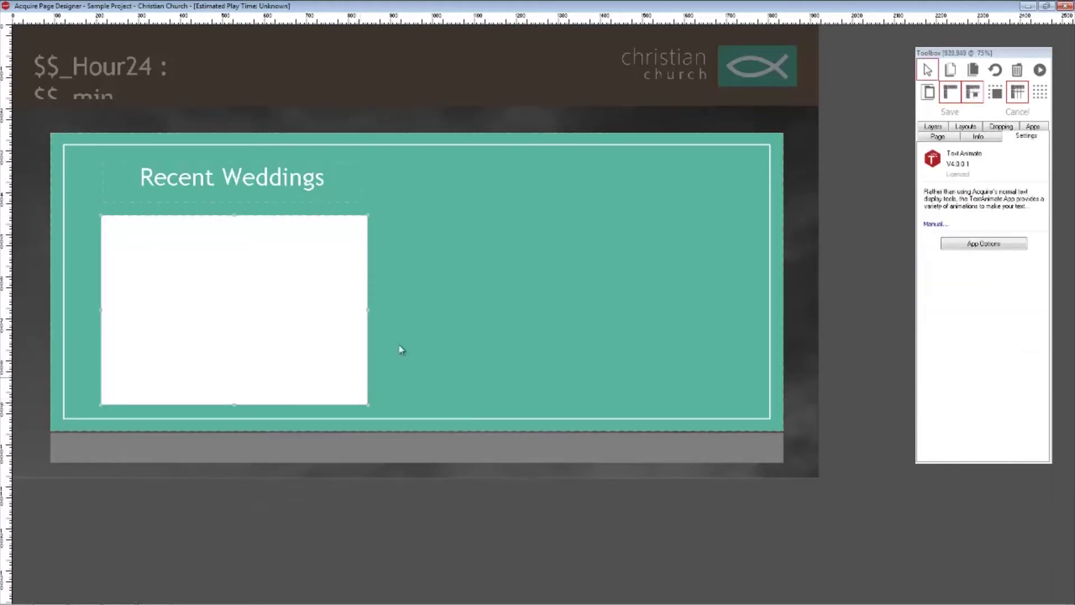
# Set the Text Animate animation to Transition and its background colour to the green sampled from the page graphic.
pyautogui.click(971, 246)
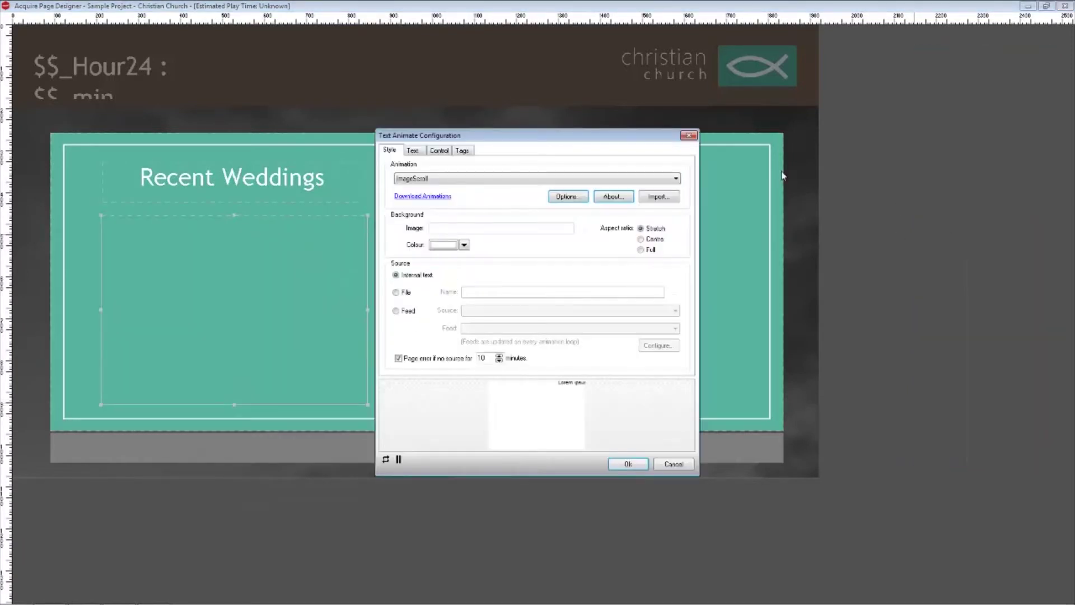
pyautogui.click(615, 179)
pyautogui.click(604, 196)
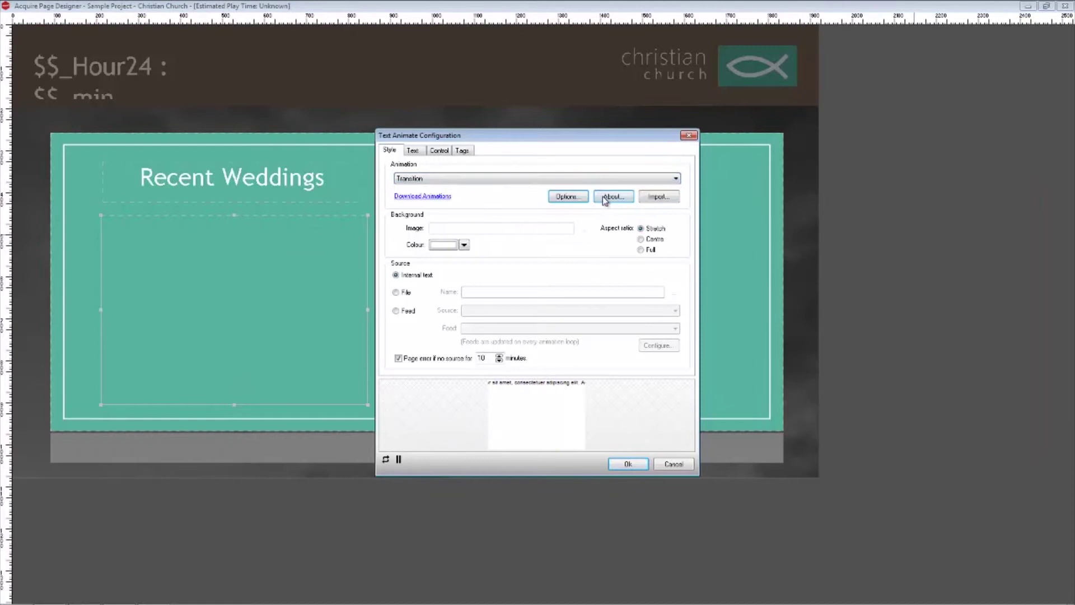
pyautogui.click(464, 245)
pyautogui.click(398, 391)
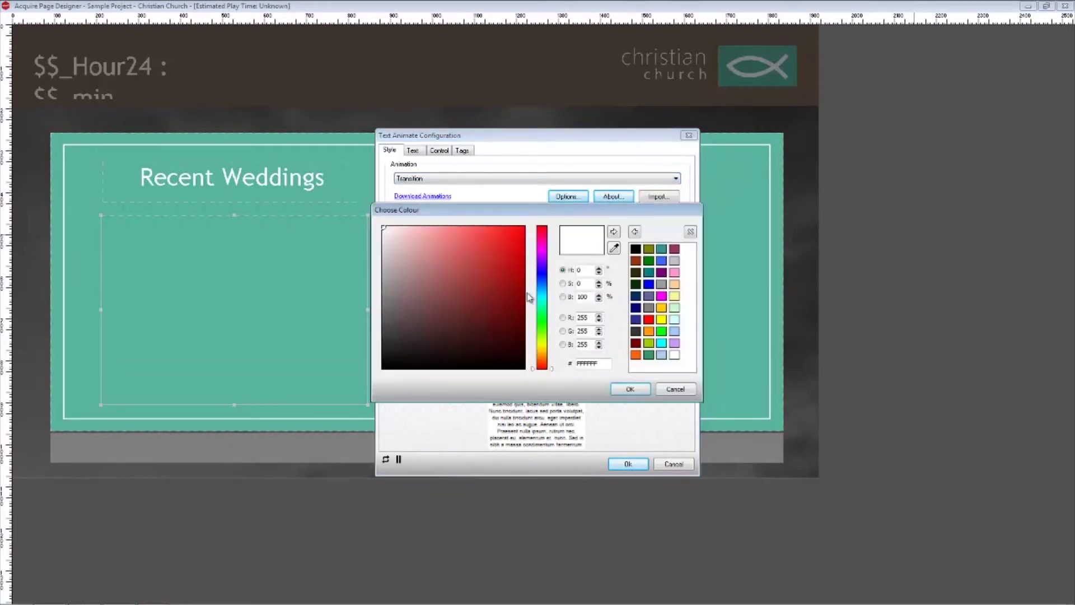
pyautogui.click(613, 247)
pyautogui.click(728, 213)
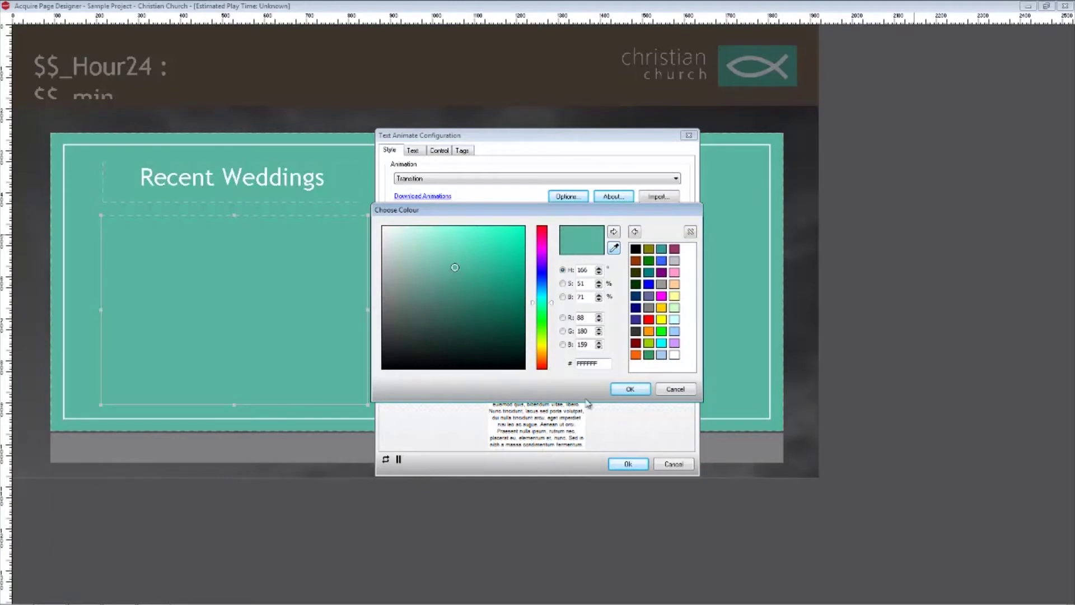
pyautogui.click(624, 390)
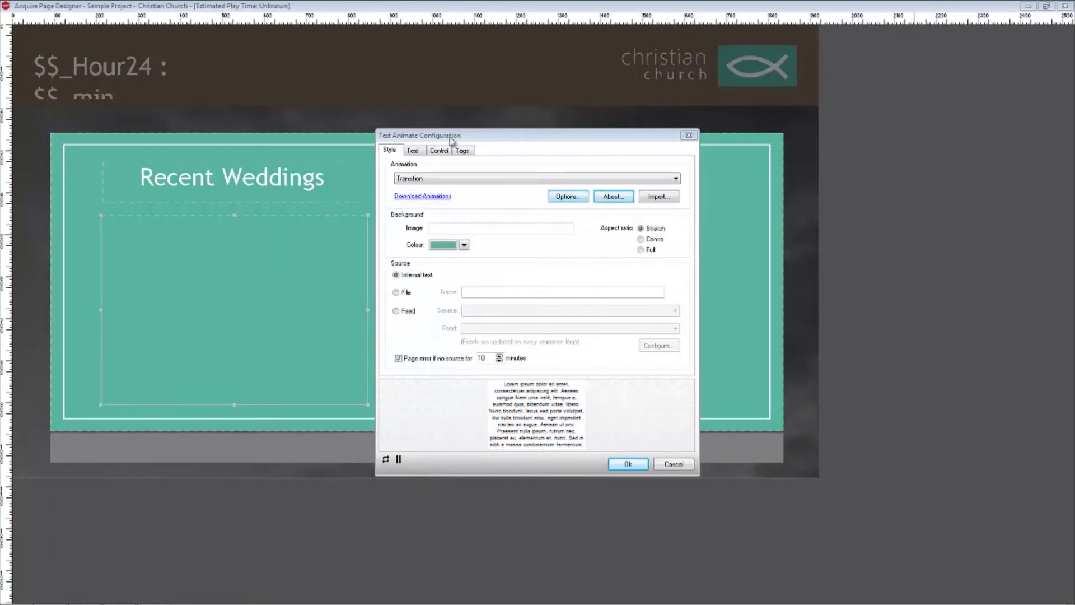
# Mark the first groom's name in the internal text with title tags, and accept the Text Animate configuration.
pyautogui.click(413, 150)
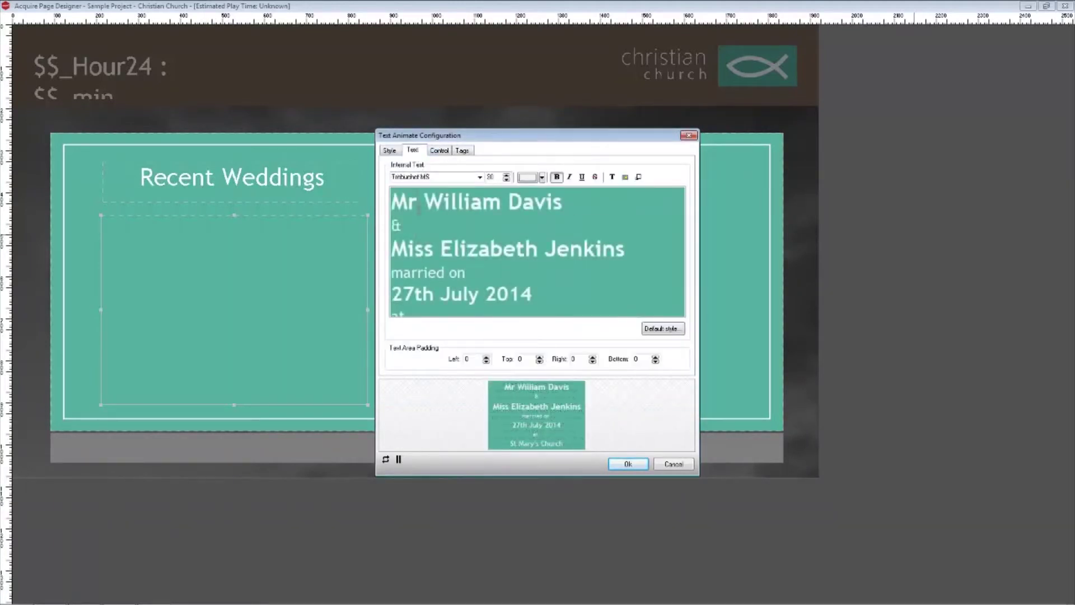
pyautogui.moveTo(576, 197); pyautogui.dragTo(391, 203)
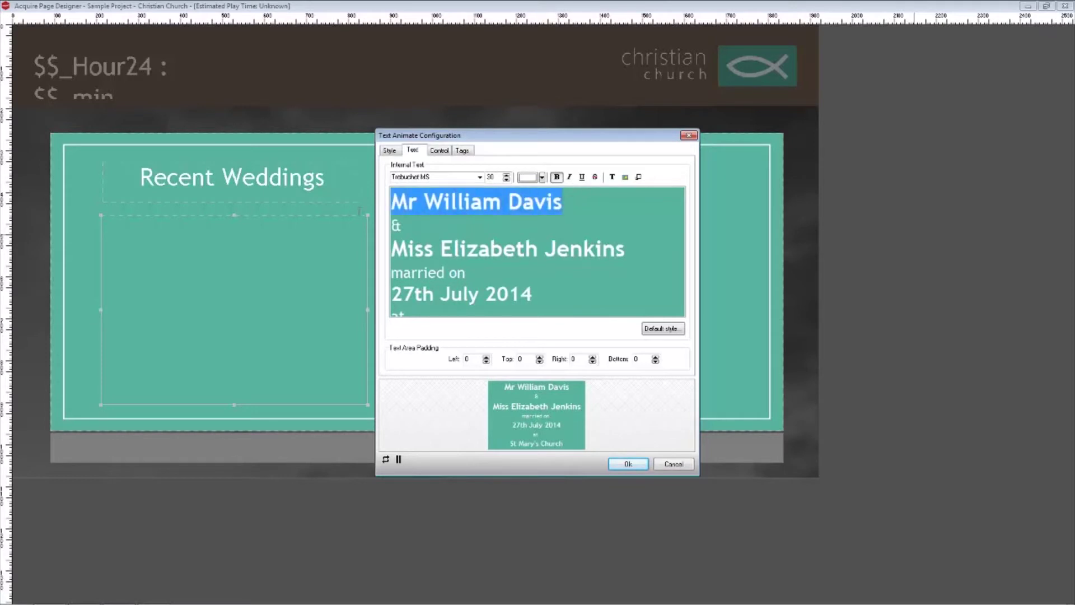
pyautogui.click(613, 177)
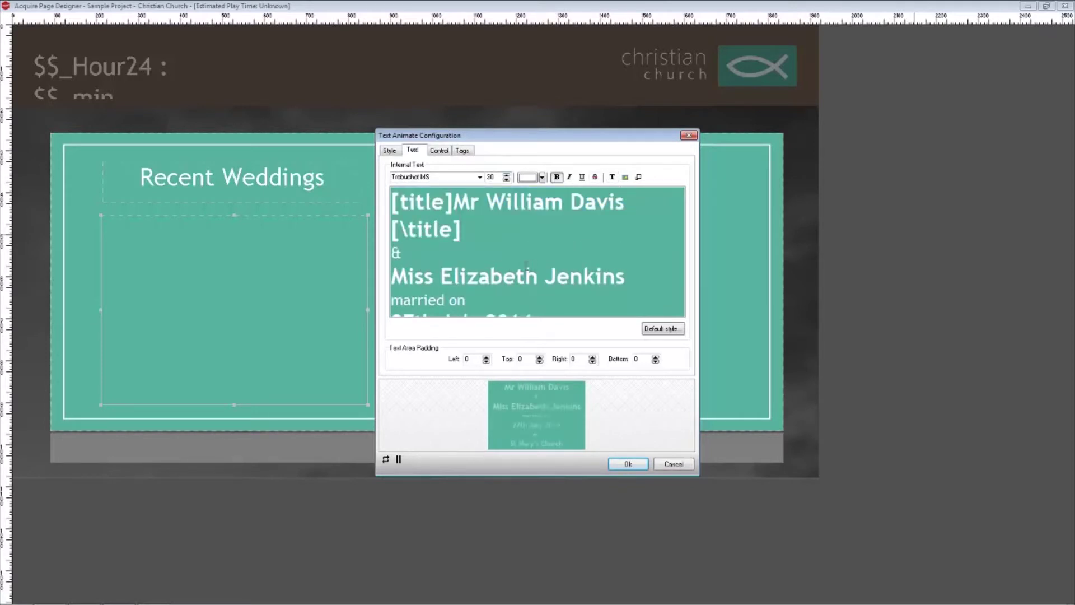
pyautogui.scroll(-3, 525, 265)
pyautogui.scroll(-1, 526, 265)
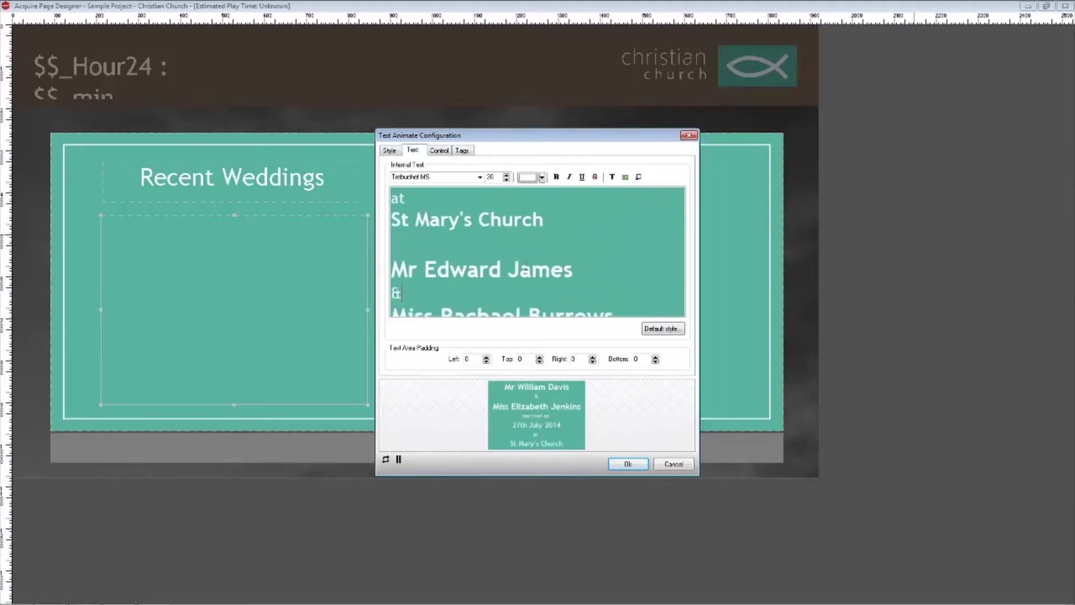
pyautogui.click(628, 465)
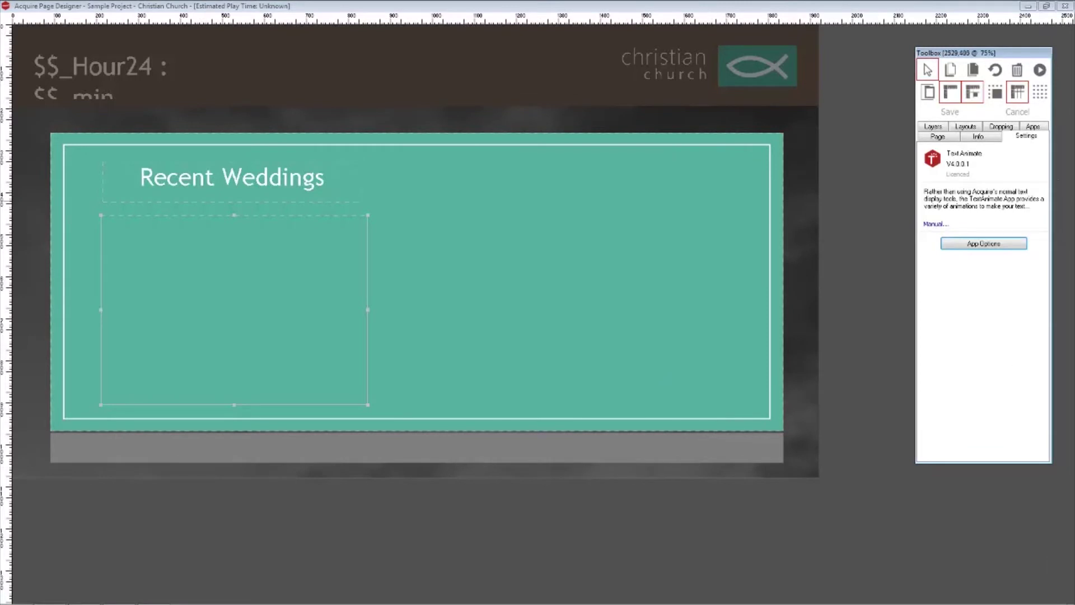
# Add a Slide Show Advanced item beside the wedding text inside the green graphic, and narrow it slightly from its inner edge.
pyautogui.click(1033, 127)
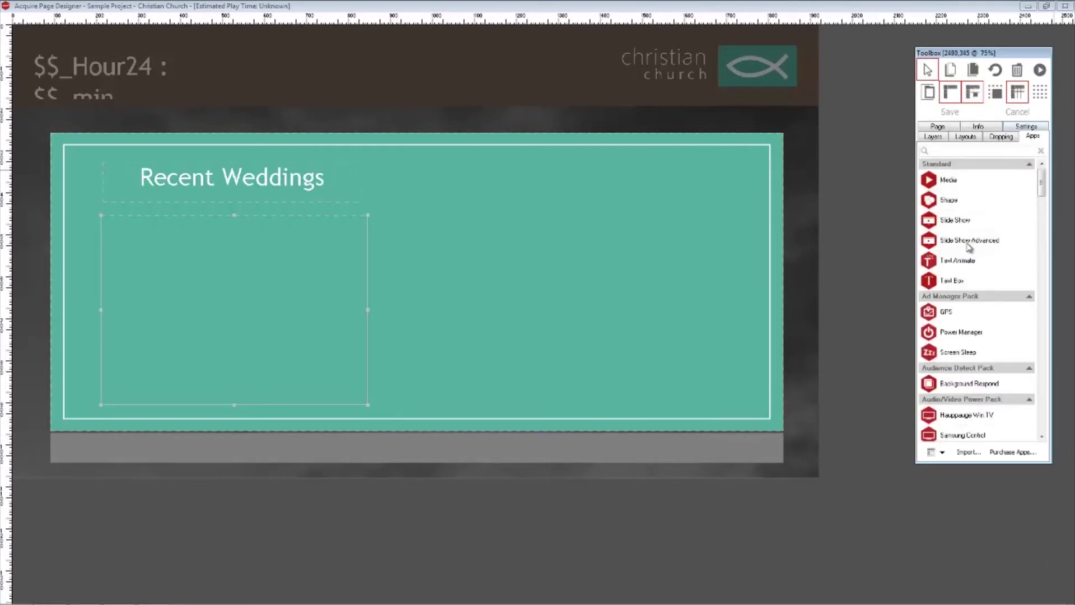
pyautogui.click(969, 246)
pyautogui.moveTo(417, 164); pyautogui.dragTo(747, 401)
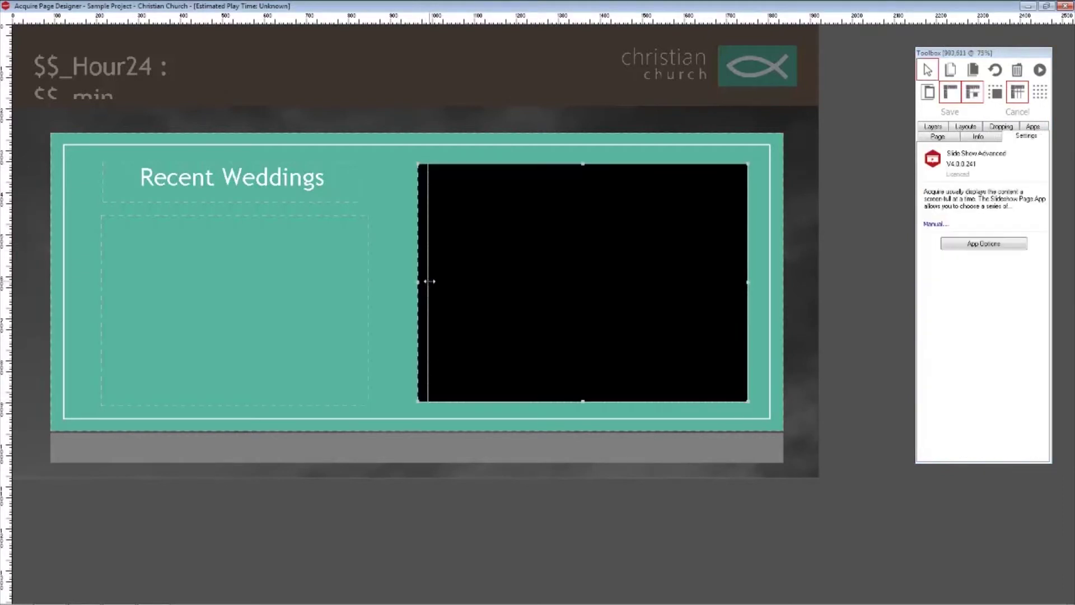
pyautogui.moveTo(429, 281); pyautogui.dragTo(427, 281)
pyautogui.moveTo(599, 280); pyautogui.dragTo(601, 280)
# Add Wedding 1.png, Wedding 2.png and Wedding 3.png as media slides to the Slide Show Advanced item.
pyautogui.click(1021, 248)
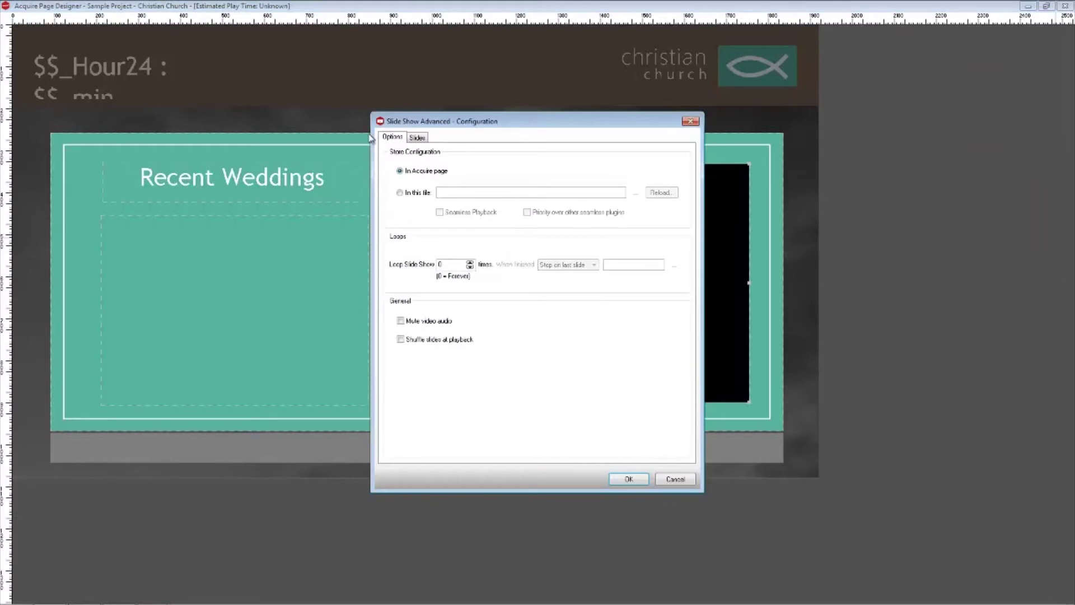
pyautogui.click(419, 140)
pyautogui.click(546, 325)
pyautogui.click(554, 339)
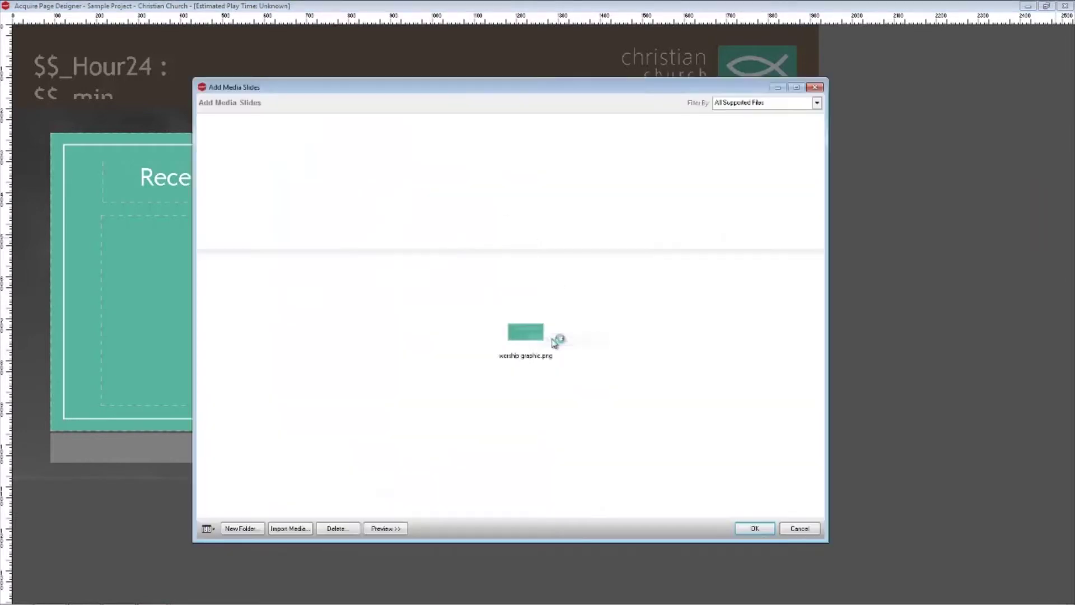
pyautogui.click(345, 336)
pyautogui.keyDown('shift'); pyautogui.click(465, 336); pyautogui.keyUp('shift')
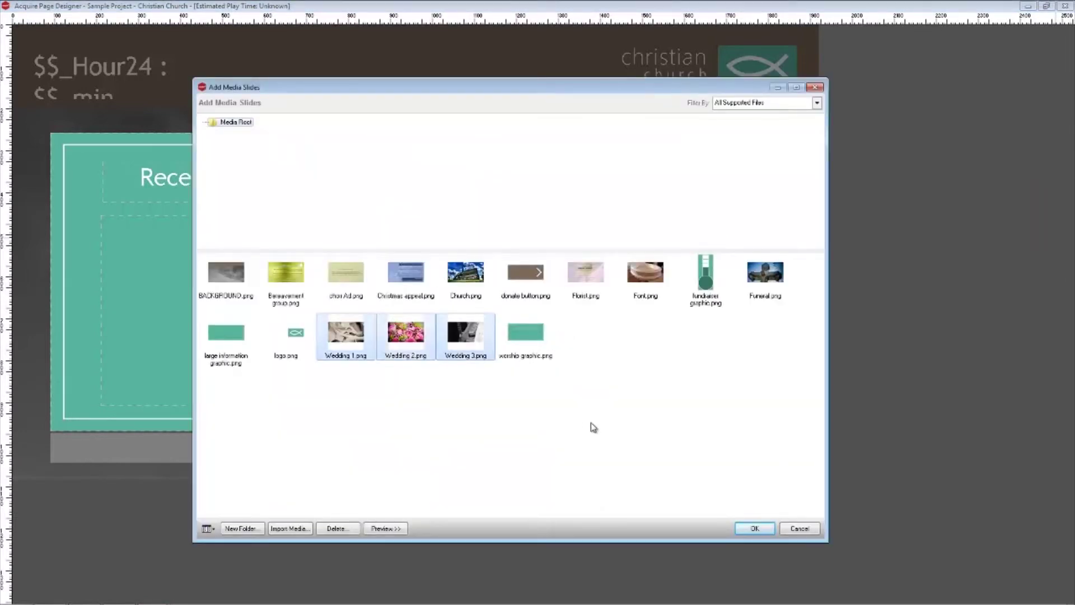
pyautogui.click(750, 526)
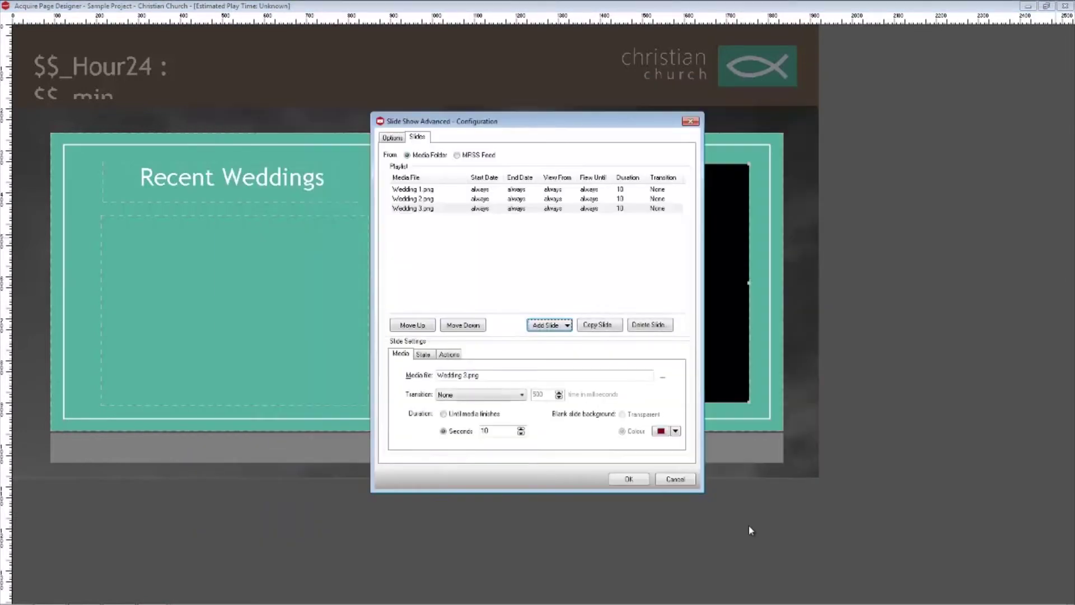
# Set the transition of the Wedding 3.png slide to Fade.
pyautogui.click(475, 395)
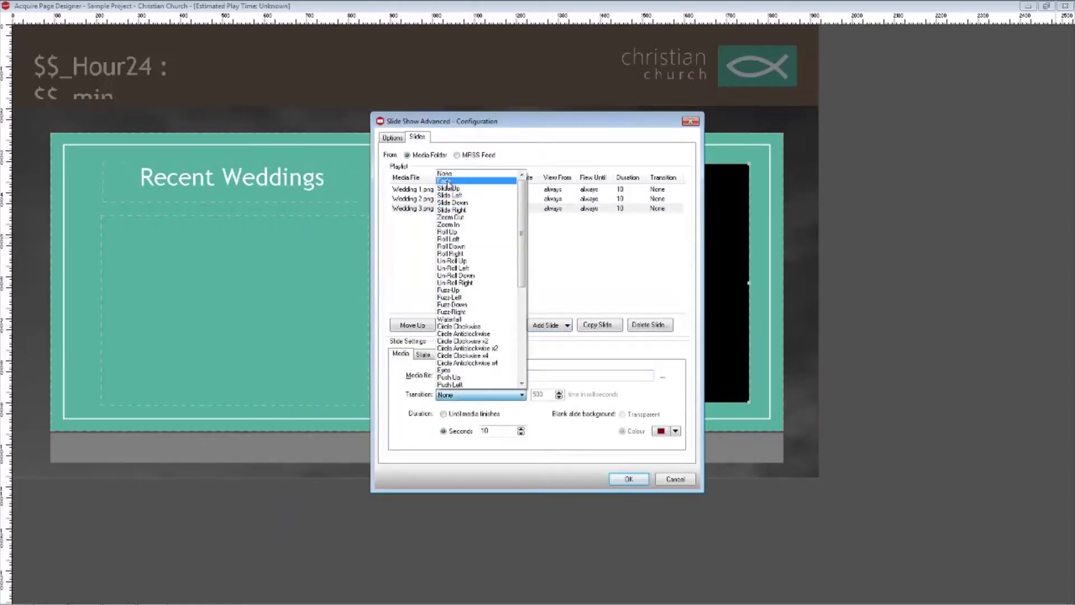
pyautogui.click(448, 181)
pyautogui.press('Return')
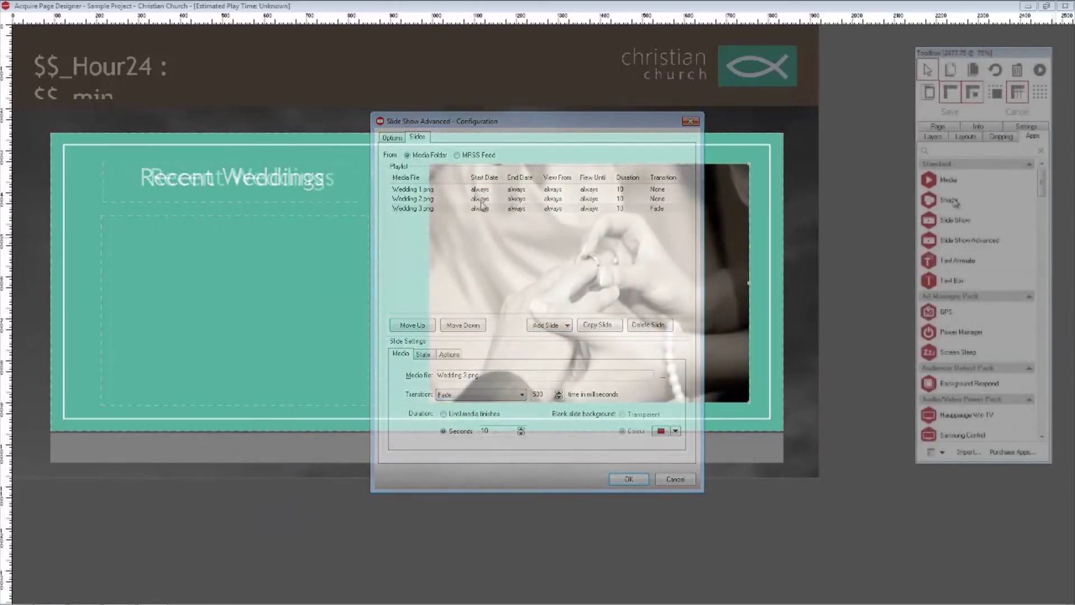
# Draw a thin rectangle as a divider line under the Recent Weddings heading, fill it white, and nudge it slightly down.
pyautogui.moveTo(112, 205); pyautogui.dragTo(379, 206)
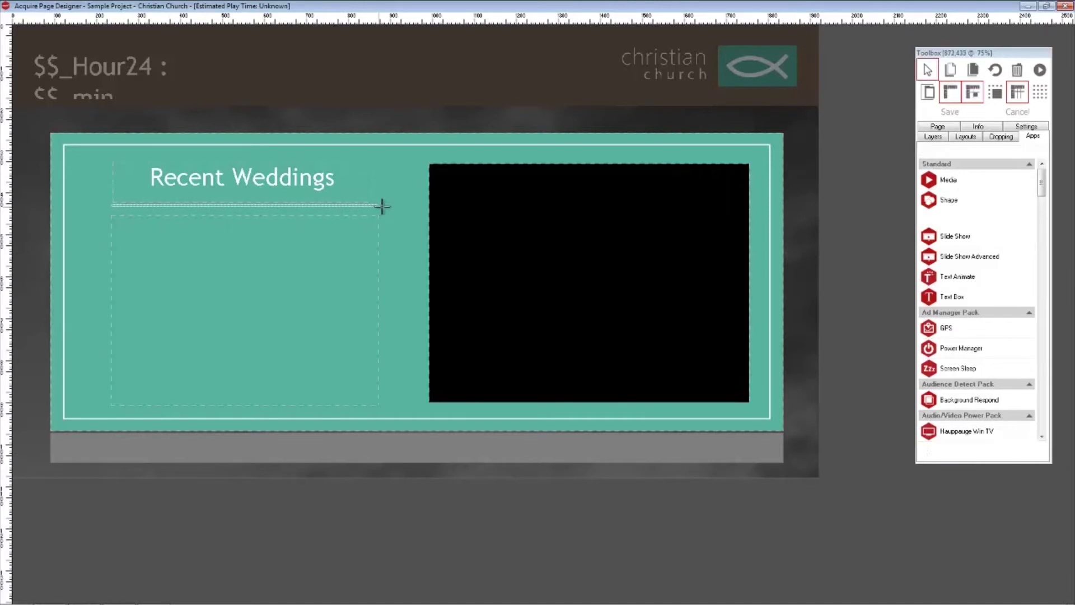
pyautogui.click(946, 299)
pyautogui.click(922, 421)
pyautogui.click(946, 315)
pyautogui.click(922, 433)
pyautogui.moveTo(350, 206); pyautogui.dragTo(350, 208)
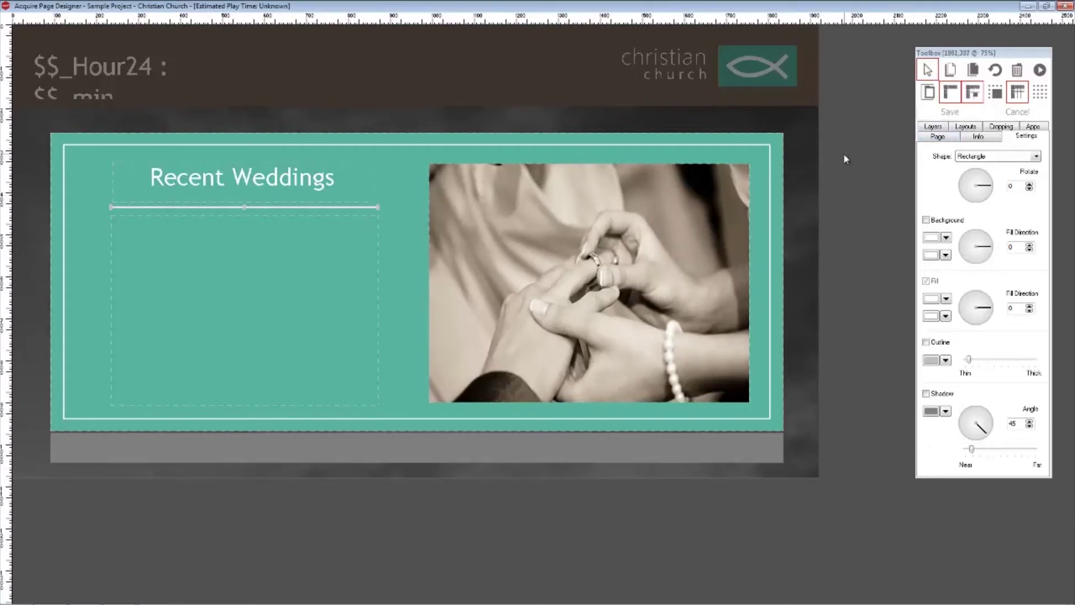
# Save the page with the Page ID "News Wedding Page".
pyautogui.click(844, 157)
pyautogui.click(948, 114)
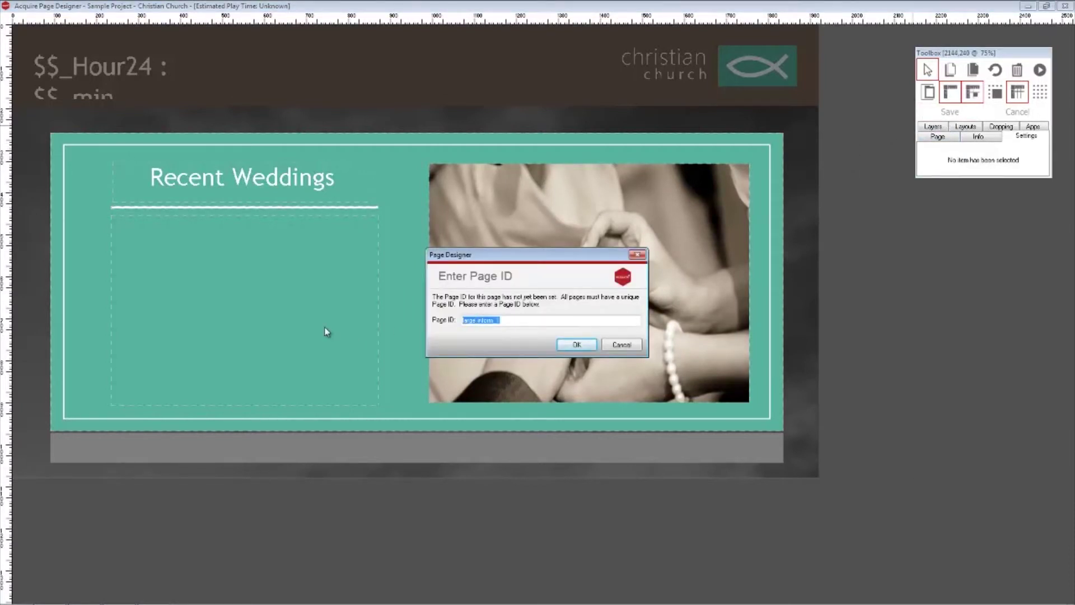
pyautogui.write('News Wedding Page')
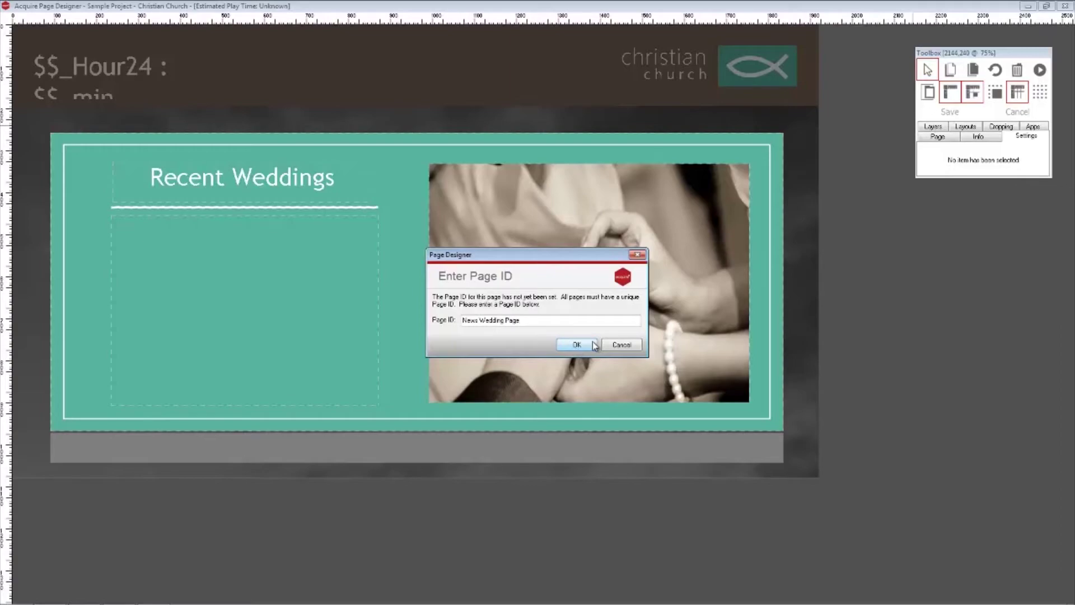
pyautogui.click(592, 345)
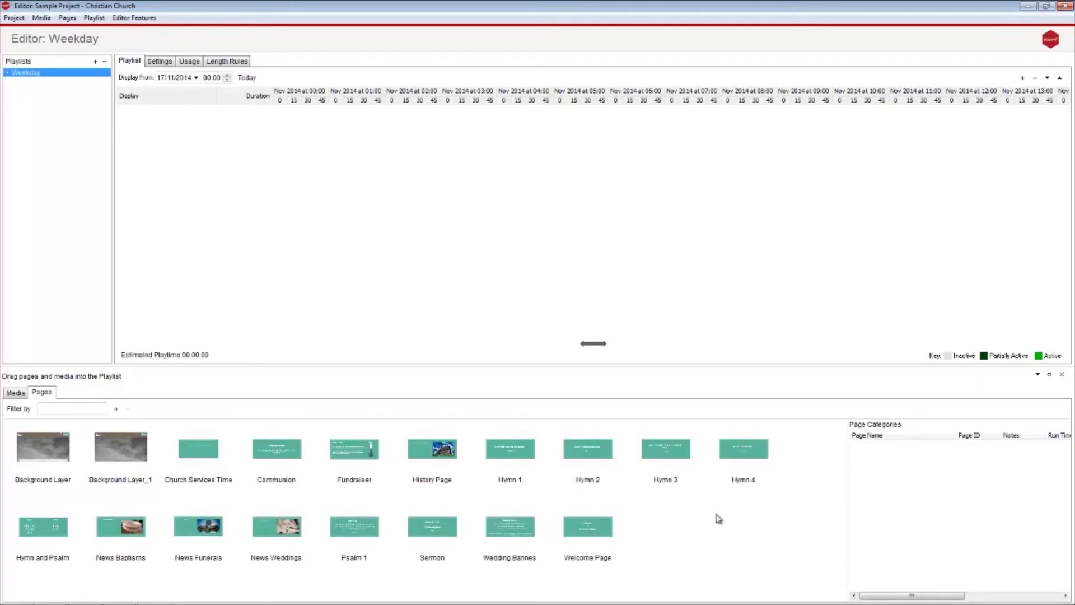
# Add a new page and draw a large Slide Show Advanced item between the header and the grey bar.
pyautogui.click(116, 410)
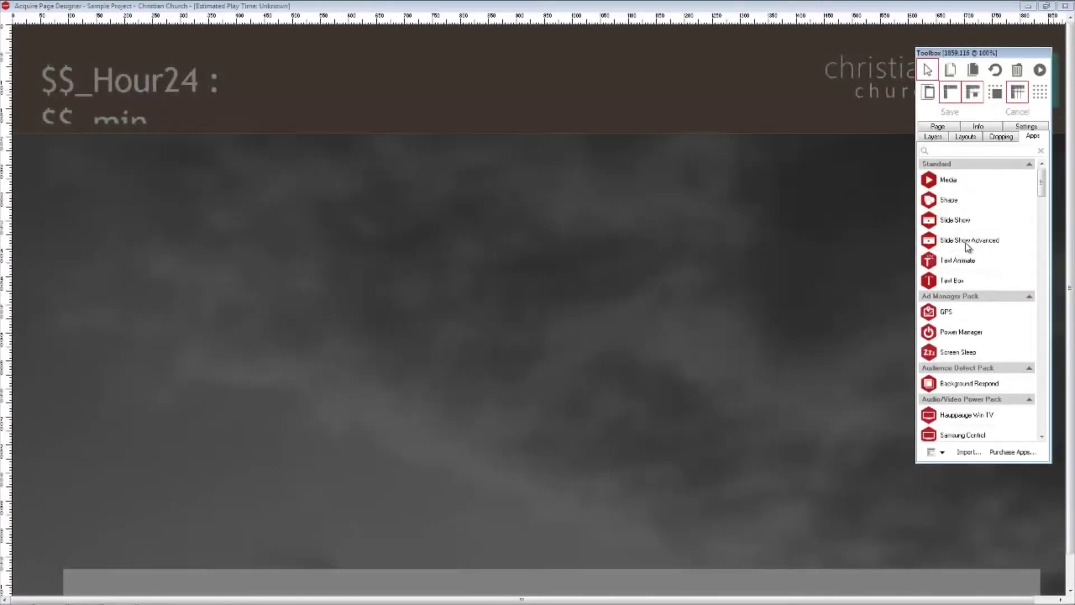
pyautogui.click(970, 248)
pyautogui.moveTo(67, 564); pyautogui.dragTo(1041, 167)
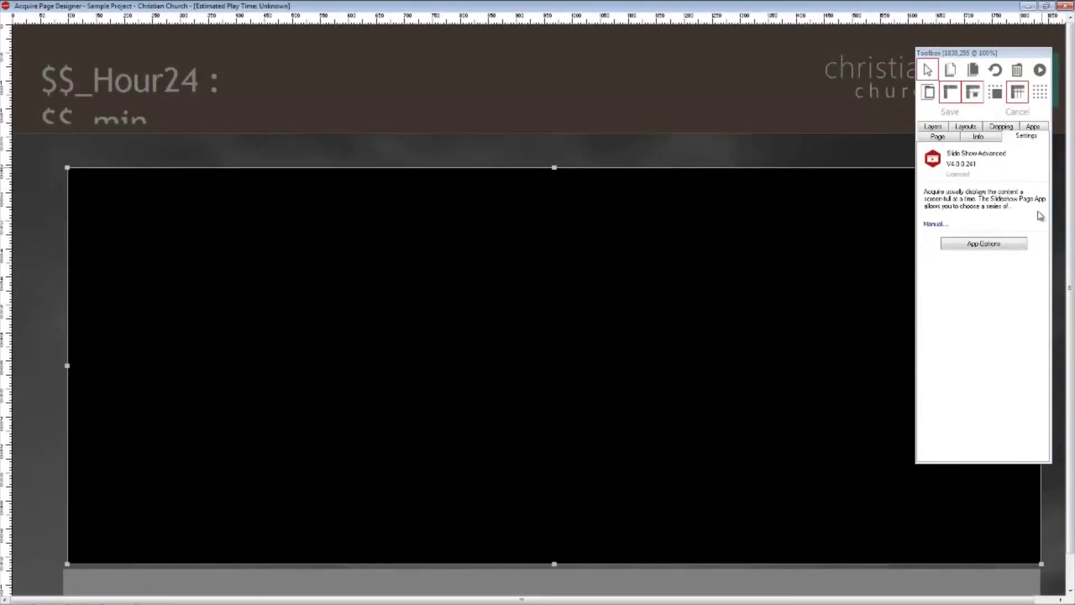
# Add Bereavement group.png, choir Ad.png, Christmas appeal.png and Florist.png as media slides to the Slide Show Advanced item.
pyautogui.click(993, 245)
pyautogui.click(419, 137)
pyautogui.click(545, 326)
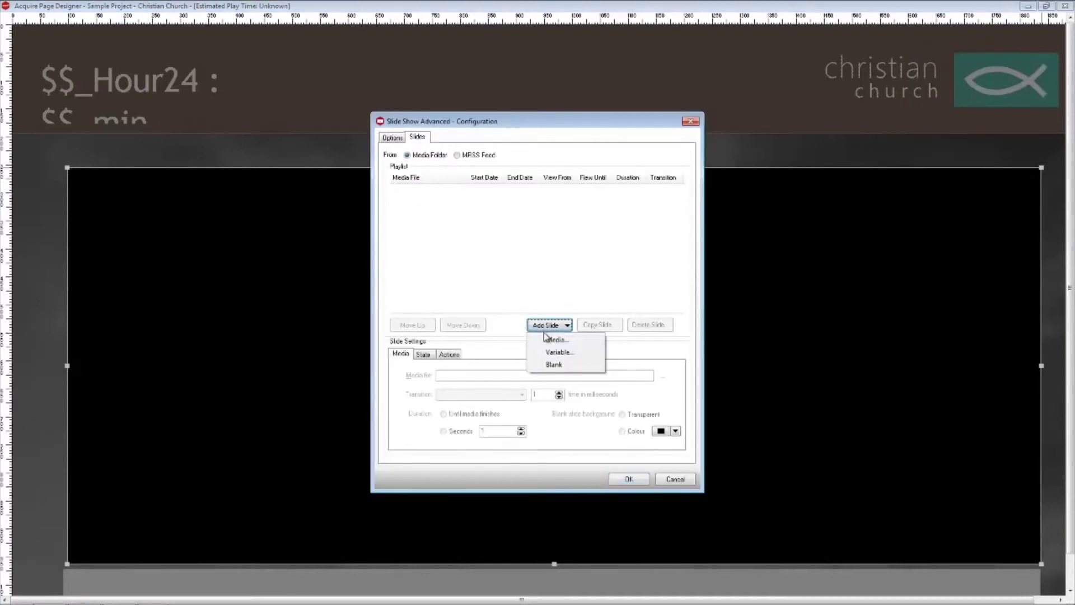
pyautogui.click(549, 339)
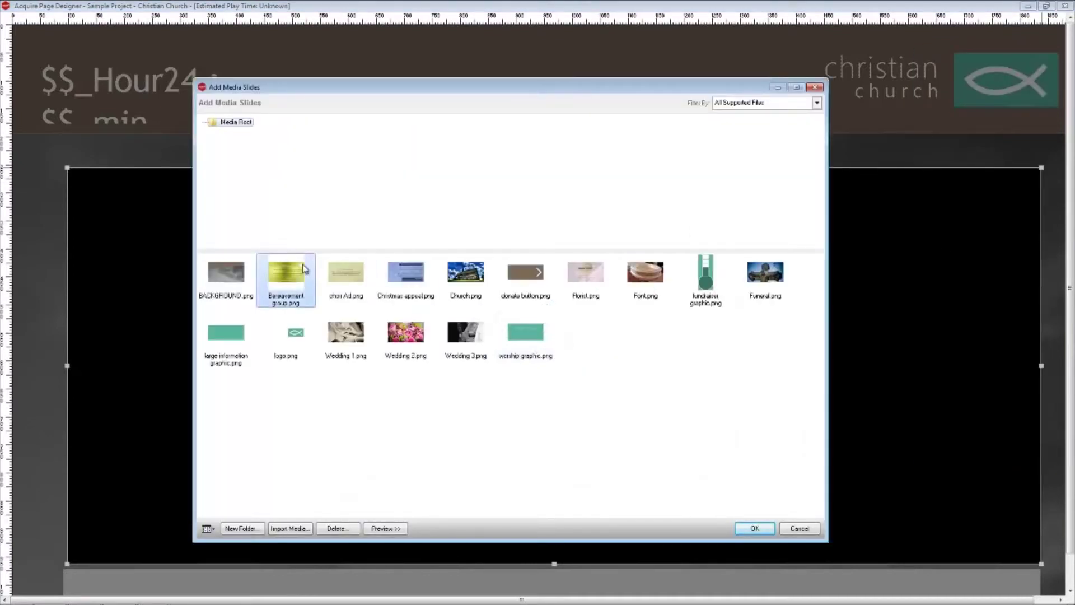
pyautogui.moveTo(304, 269); pyautogui.dragTo(411, 277)
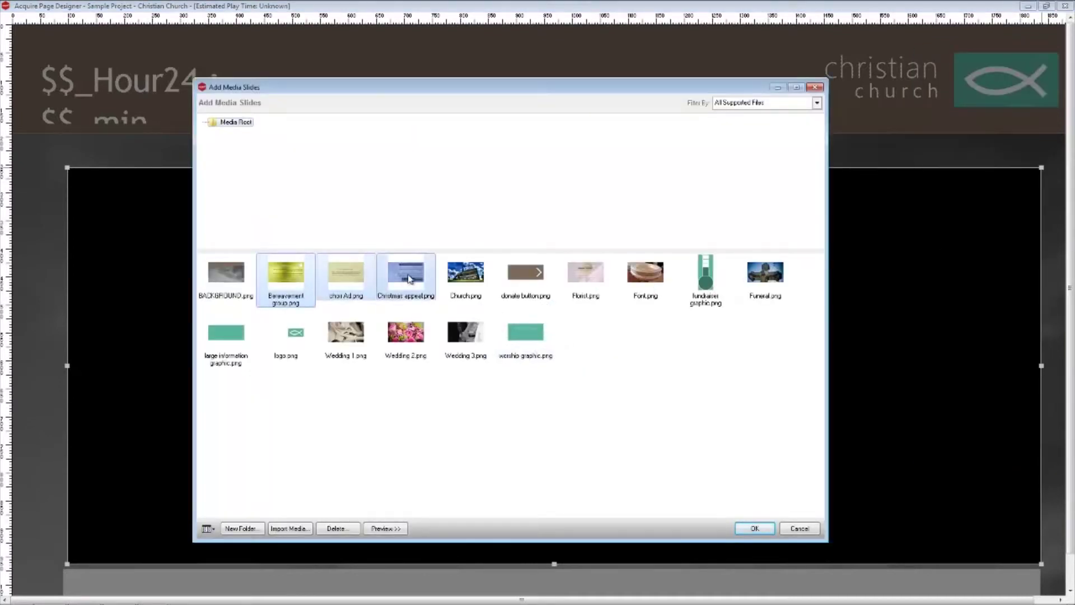
pyautogui.keyDown('ctrl'); pyautogui.click(586, 274); pyautogui.keyUp('ctrl')
pyautogui.click(754, 528)
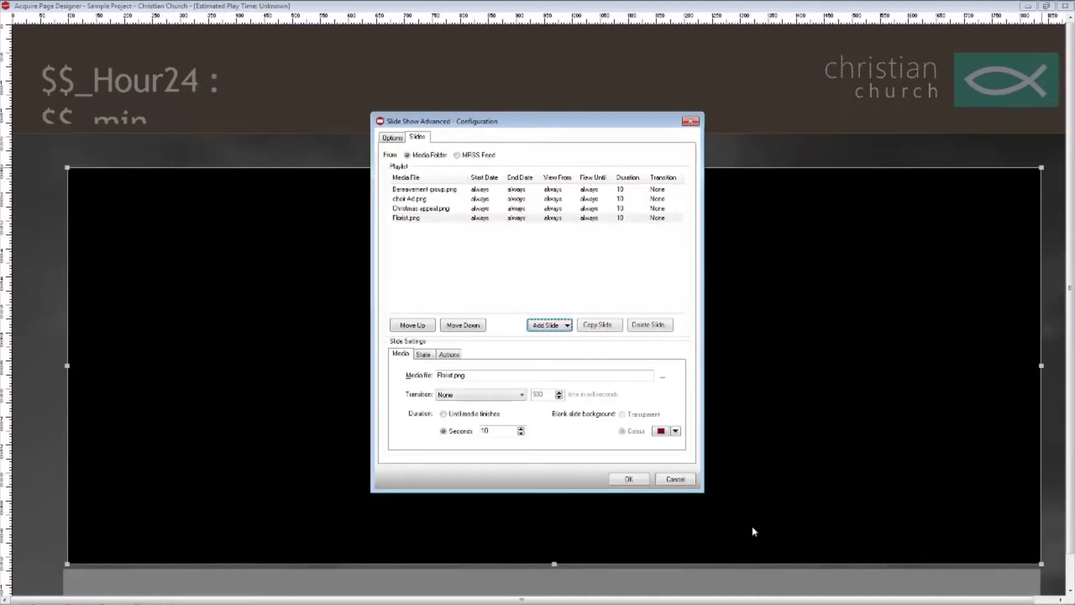
# Set the transition of the Florist.png slide to Fade and move the slide show slightly up, clear of the grey bar.
pyautogui.click(492, 396)
pyautogui.click(465, 183)
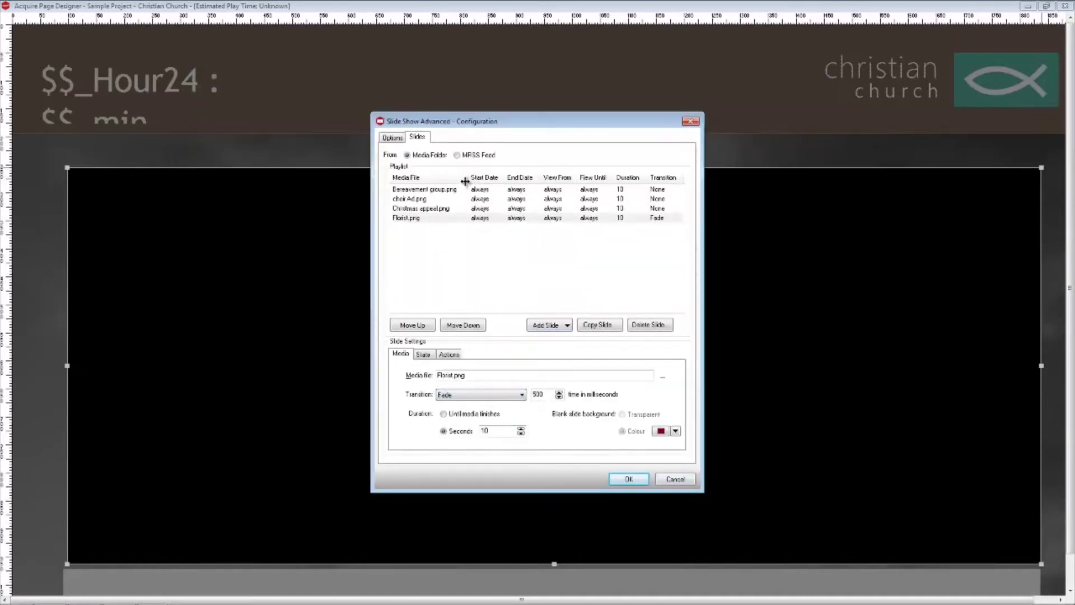
pyautogui.press('Return')
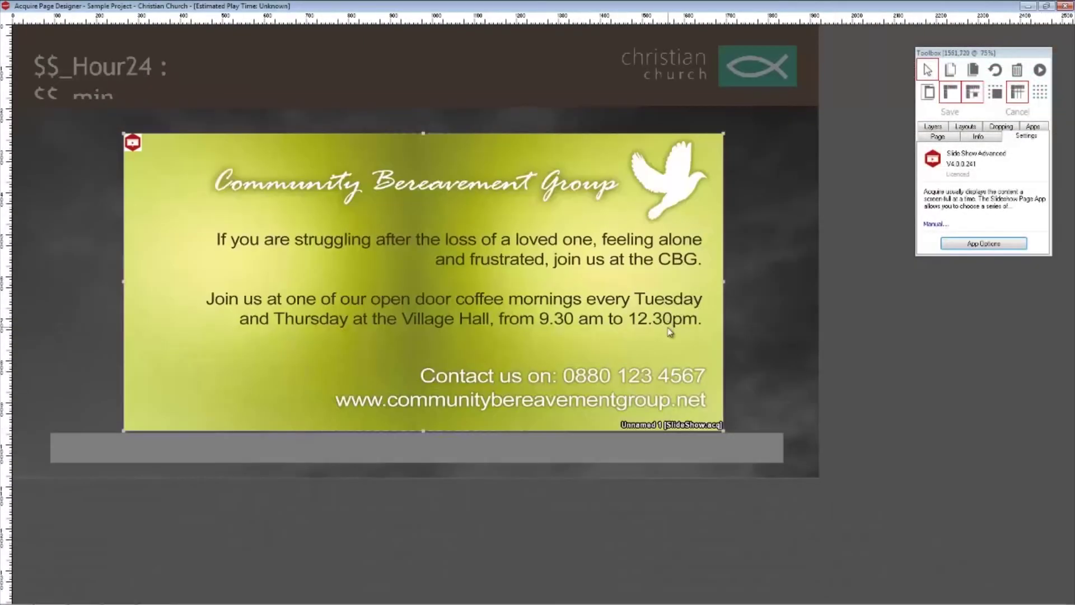
pyautogui.moveTo(553, 352); pyautogui.dragTo(554, 343)
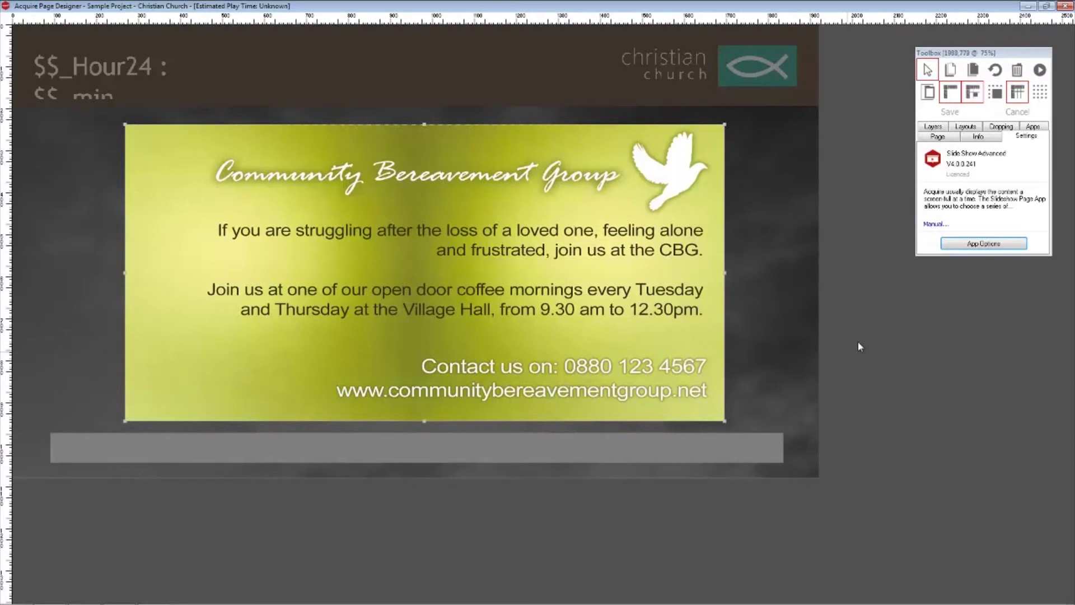
# Save the page with the Page ID "Adverts".
pyautogui.click(958, 115)
pyautogui.hotkey('ctrl', 'a')
pyautogui.write('Adver')
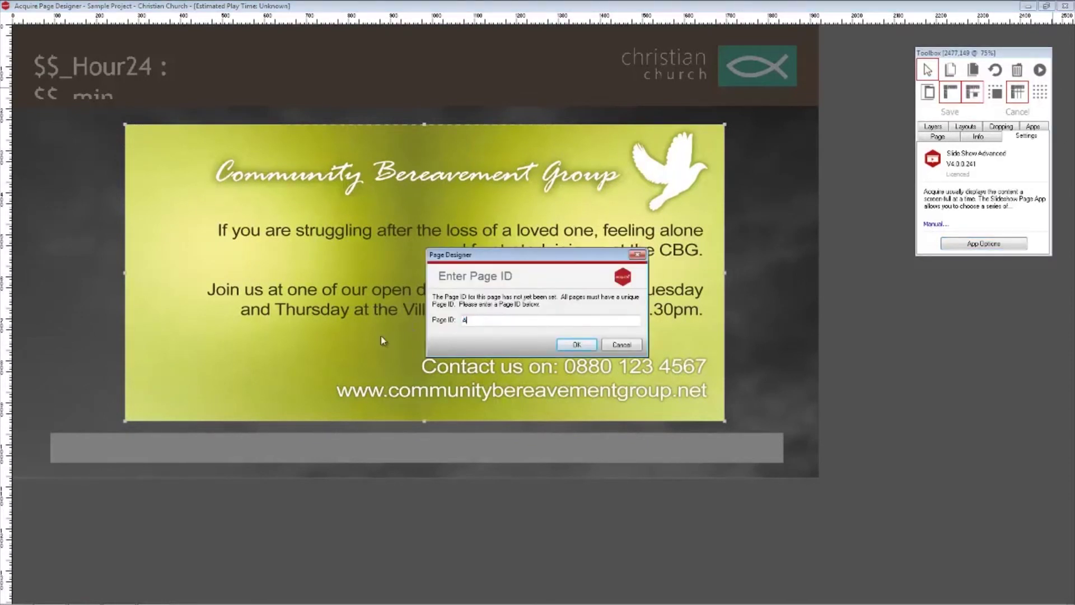
pyautogui.write('ts')
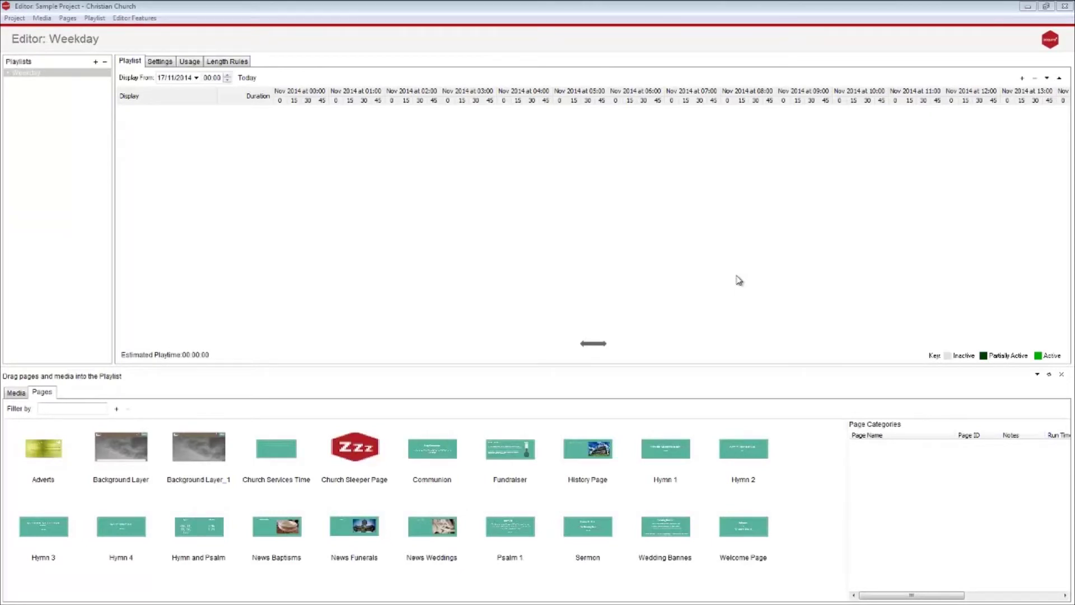
# Create a new page and apply the shared church background with the clock and logo header to it.
pyautogui.click(736, 350)
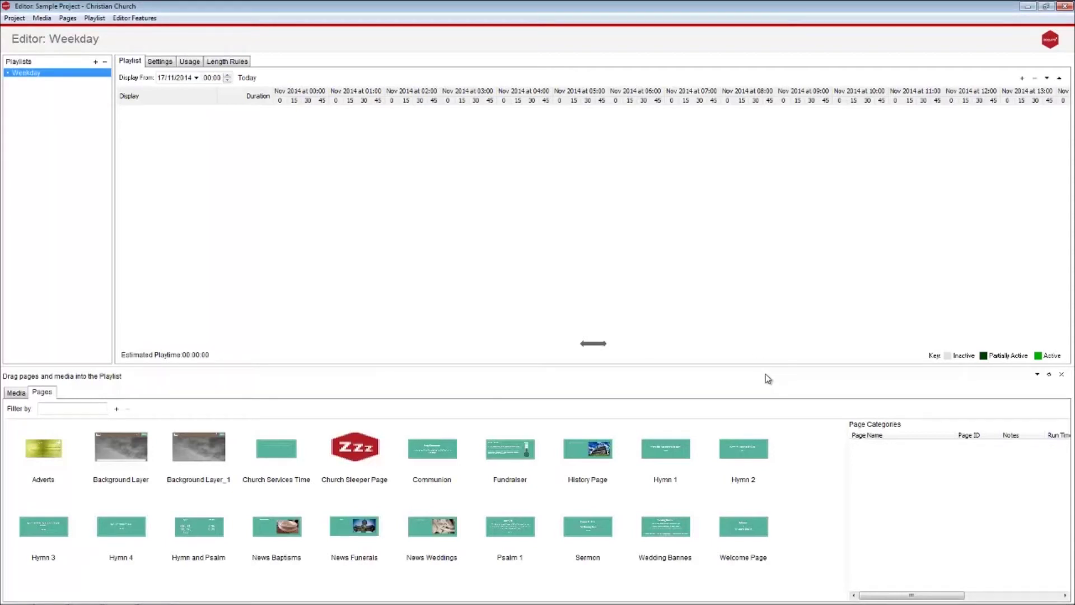
pyautogui.click(116, 408)
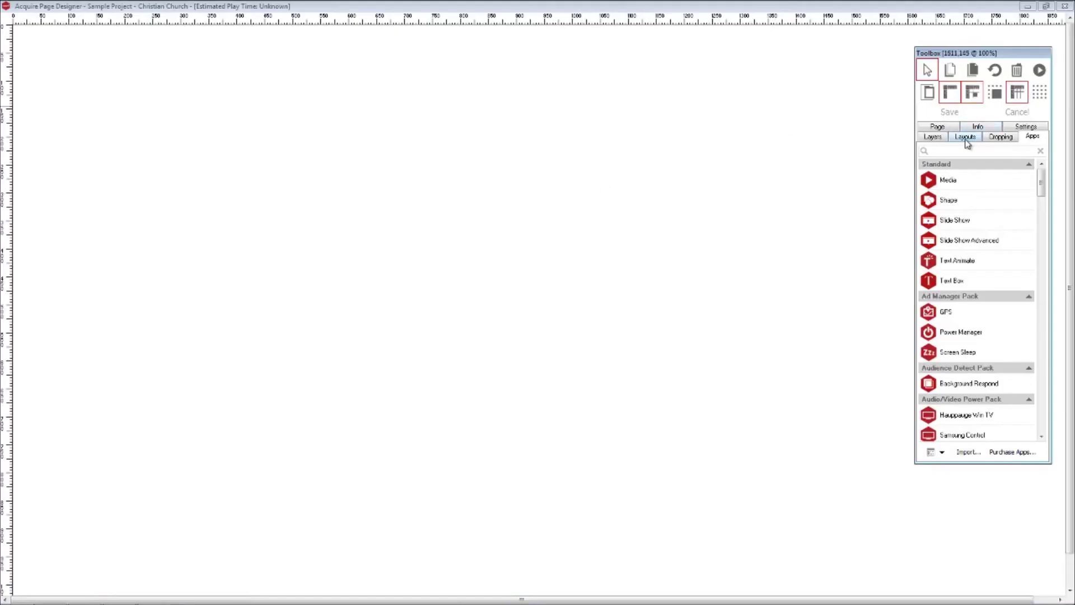
pyautogui.click(966, 137)
pyautogui.click(1034, 192)
pyautogui.click(397, 195)
pyautogui.click(683, 474)
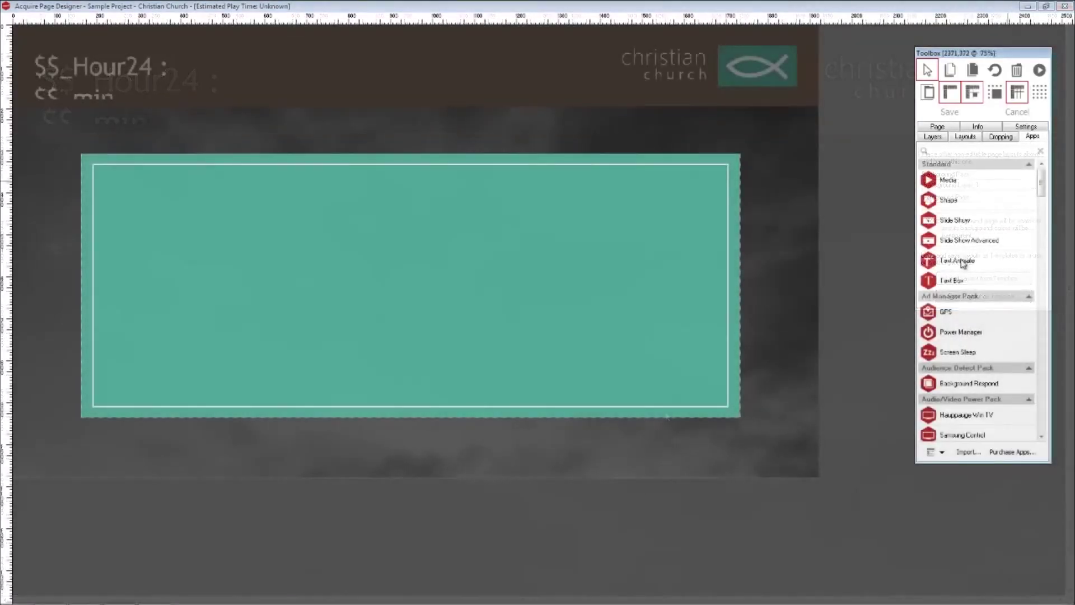
# Add a text box for the "Welcome" heading across the upper part of the teal panel.
pyautogui.click(952, 280)
pyautogui.moveTo(207, 210); pyautogui.dragTo(619, 264)
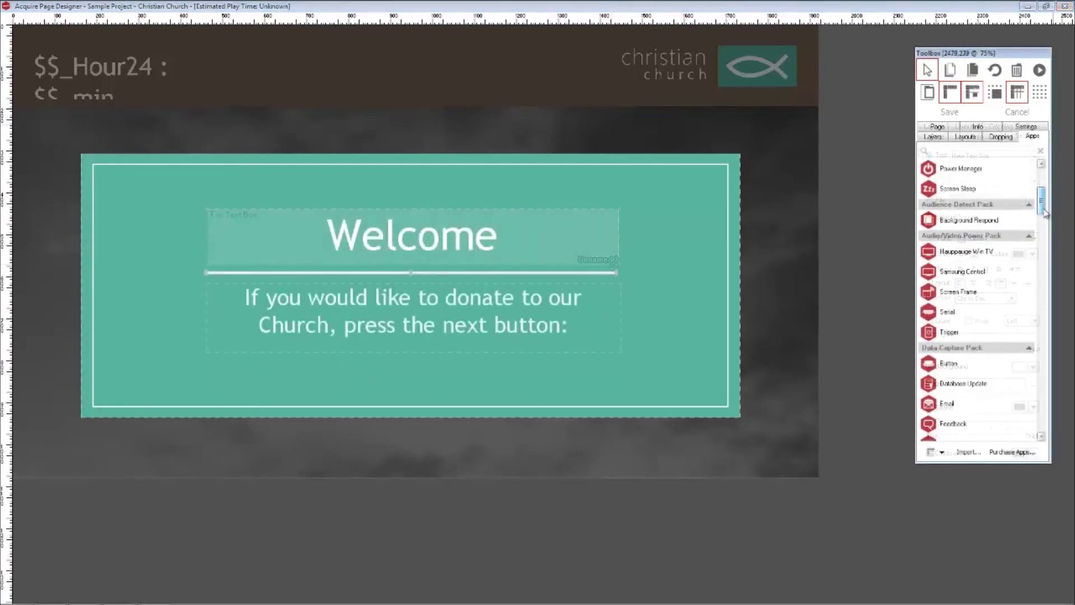
# Draw a button below the donation text and shift it slightly right to centre it in the teal panel.
pyautogui.click(948, 369)
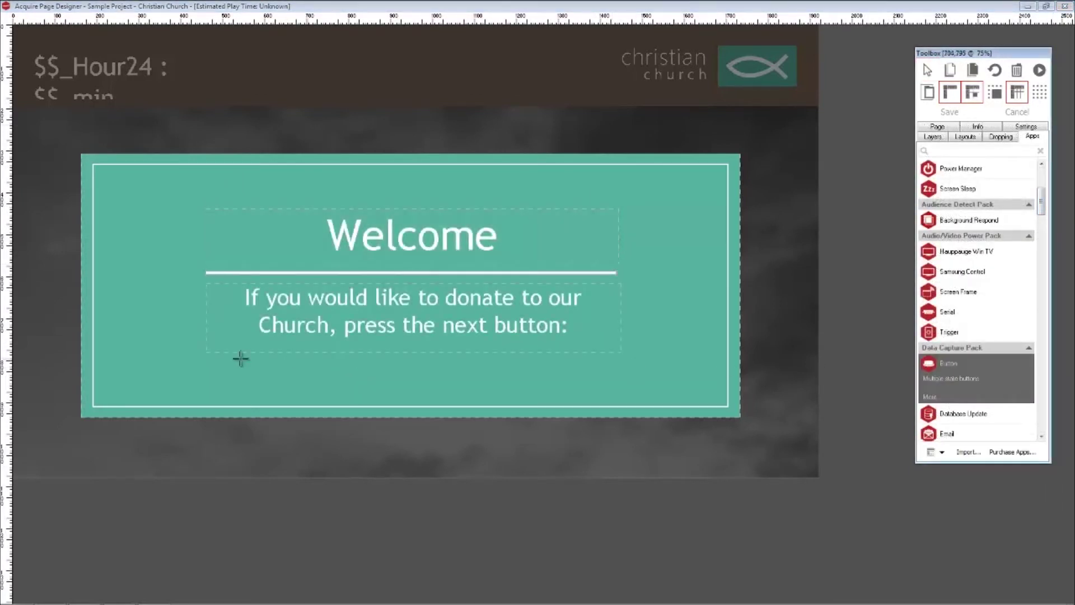
pyautogui.moveTo(334, 358); pyautogui.dragTo(468, 397)
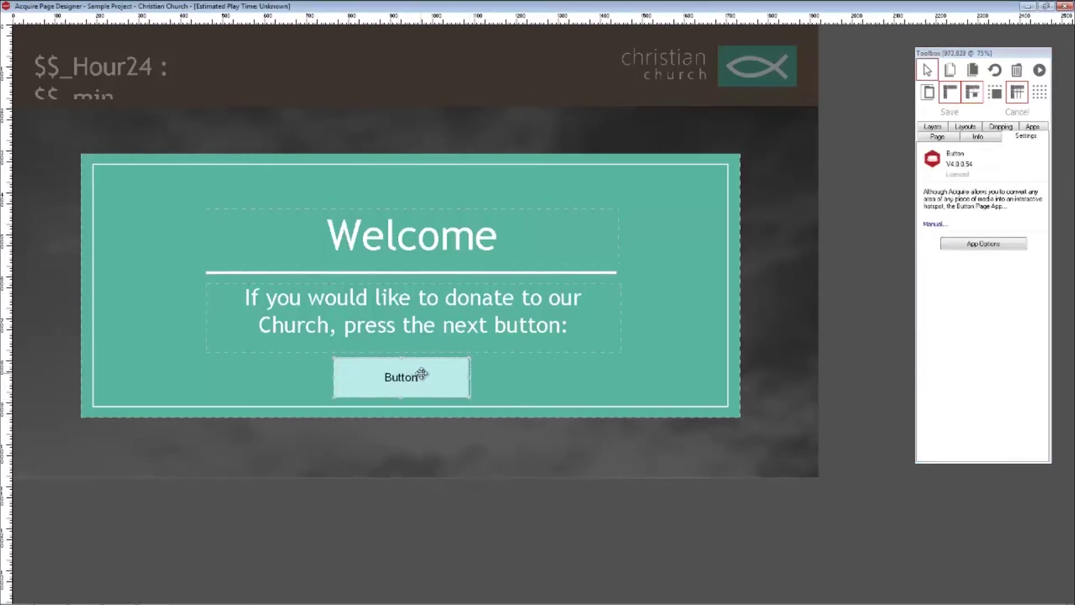
pyautogui.moveTo(423, 374); pyautogui.dragTo(428, 373)
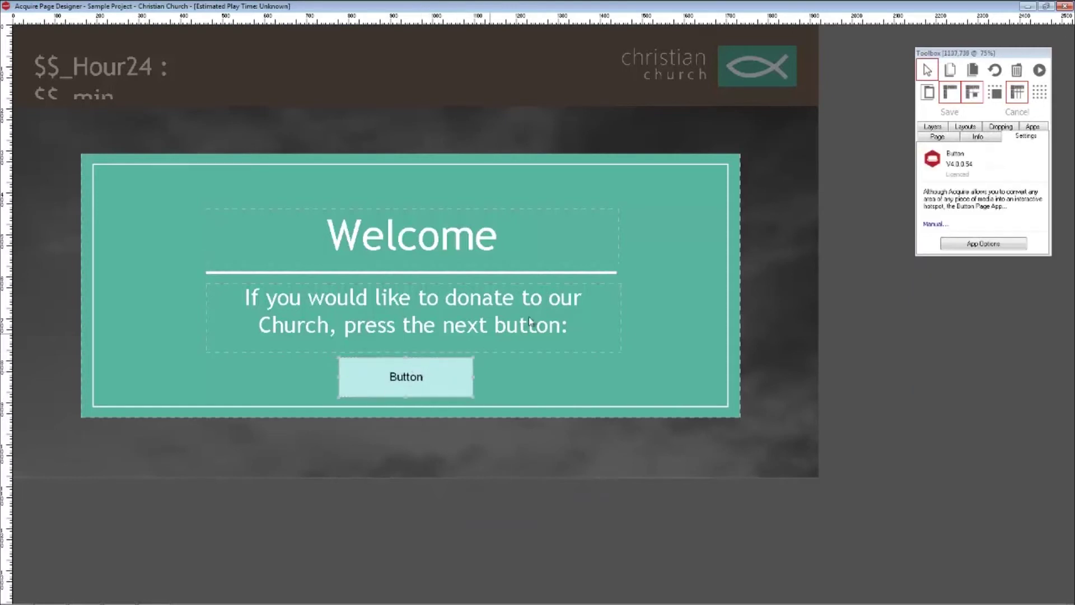
# Set donate button.png as the button's image for both the normal and pushed states.
pyautogui.click(952, 244)
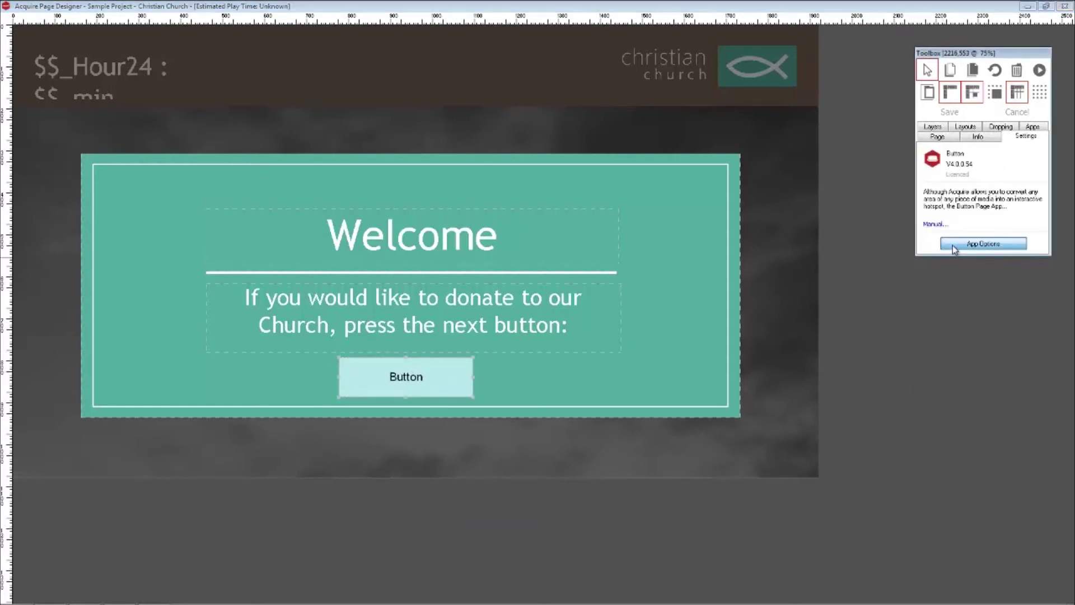
pyautogui.click(451, 215)
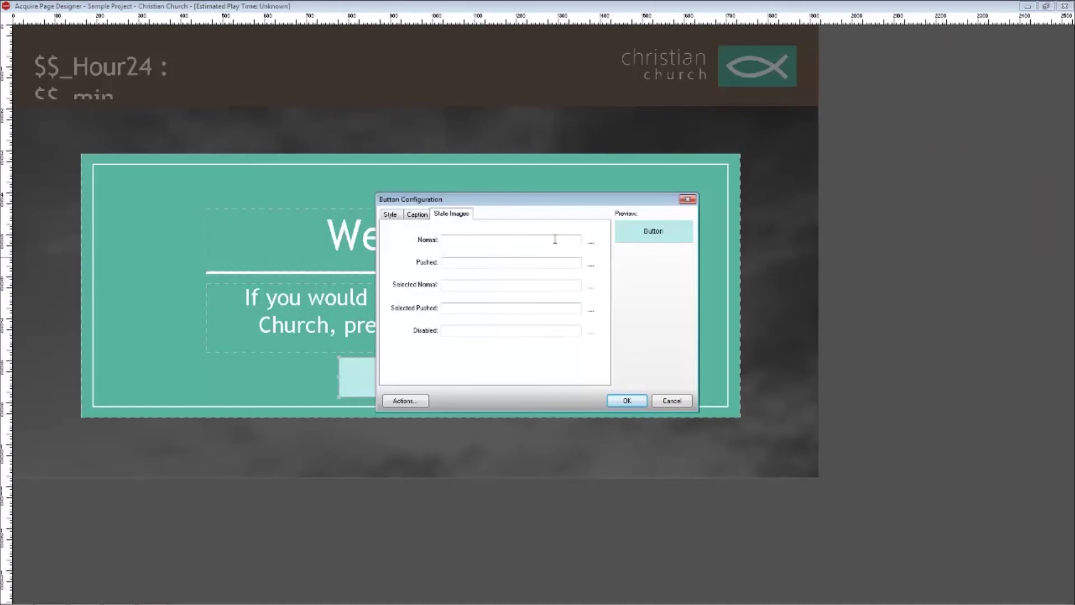
pyautogui.click(591, 242)
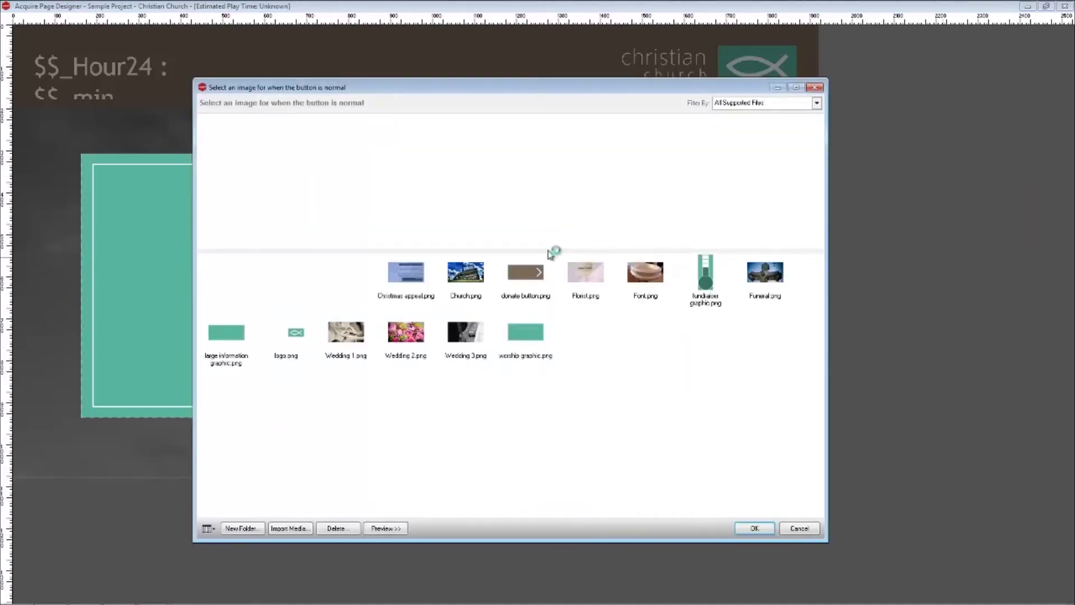
pyautogui.click(755, 528)
pyautogui.click(593, 263)
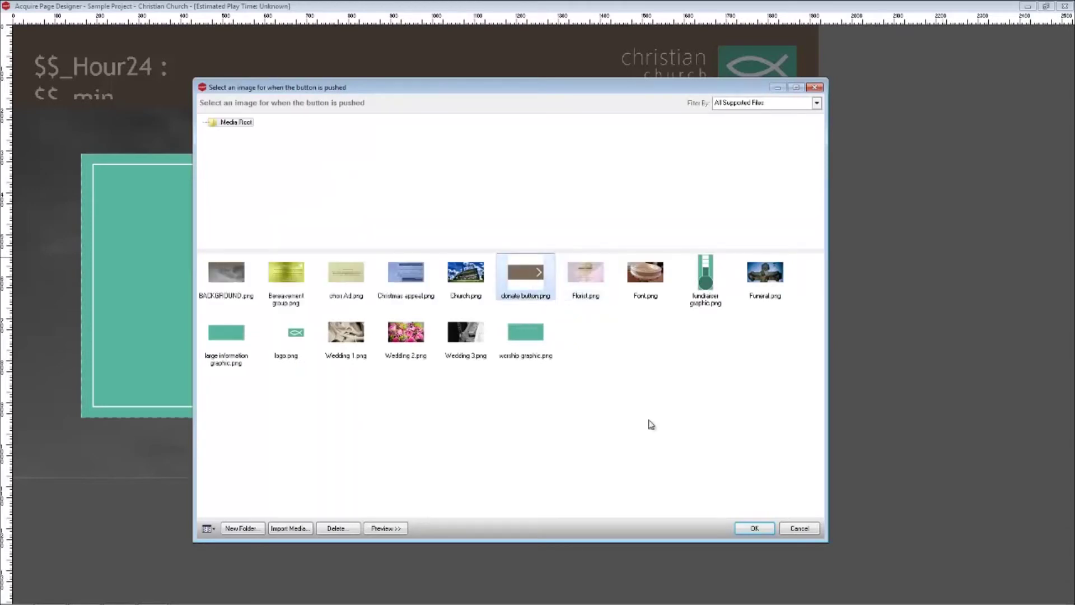
pyautogui.click(754, 528)
# Caption the button "donate" in white, left-aligned with a left offset of 20, and nudge the button slightly right.
pyautogui.click(417, 214)
pyautogui.doubleClick(443, 233)
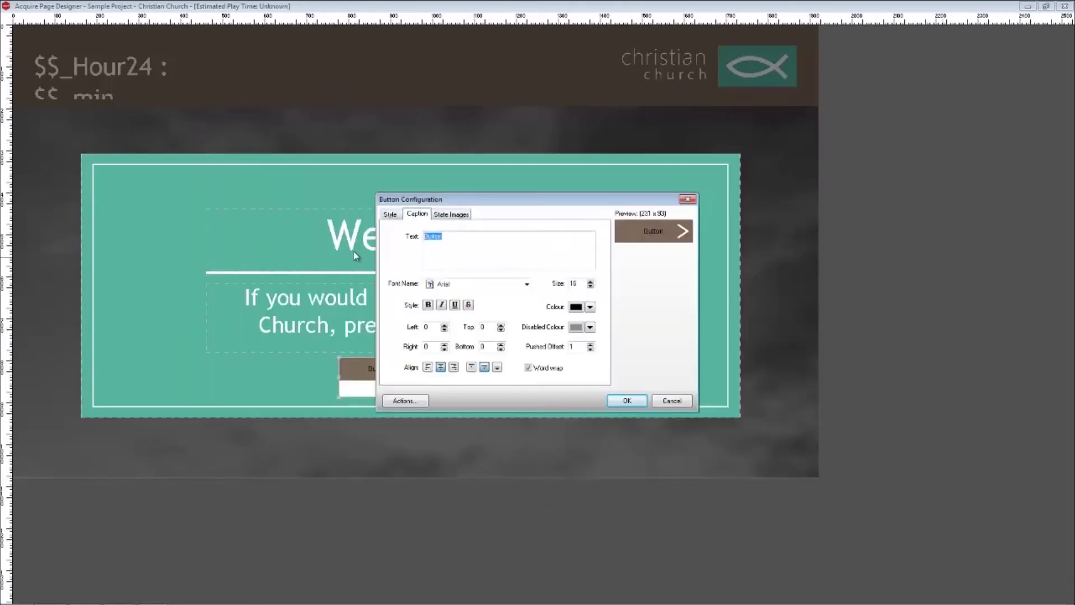
pyautogui.write('donate')
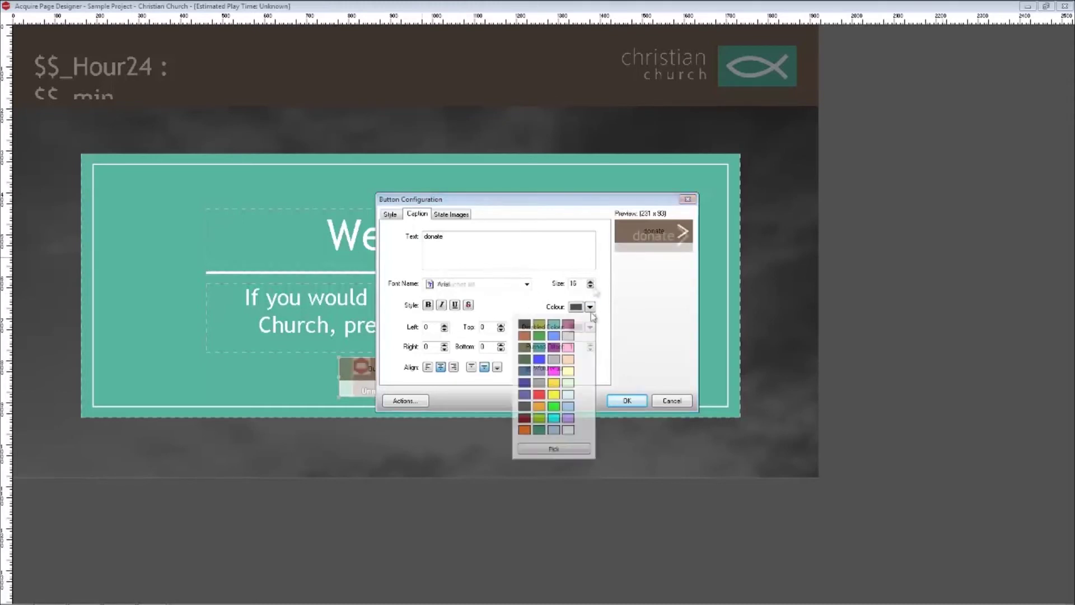
pyautogui.click(520, 325)
pyautogui.click(428, 368)
pyautogui.click(434, 328)
pyautogui.write('20')
pyautogui.click(644, 400)
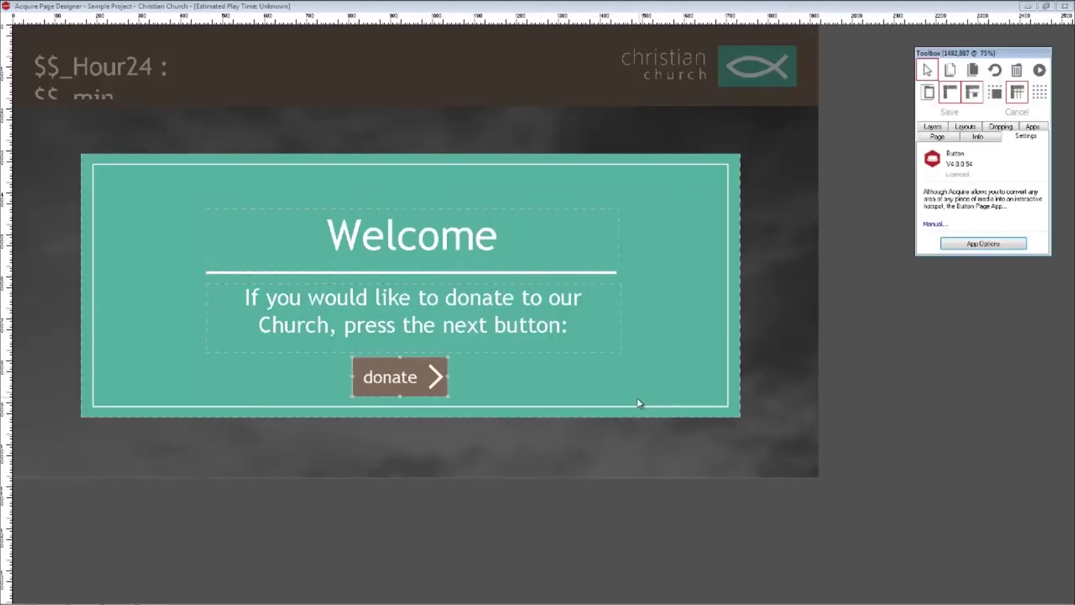
pyautogui.click(379, 509)
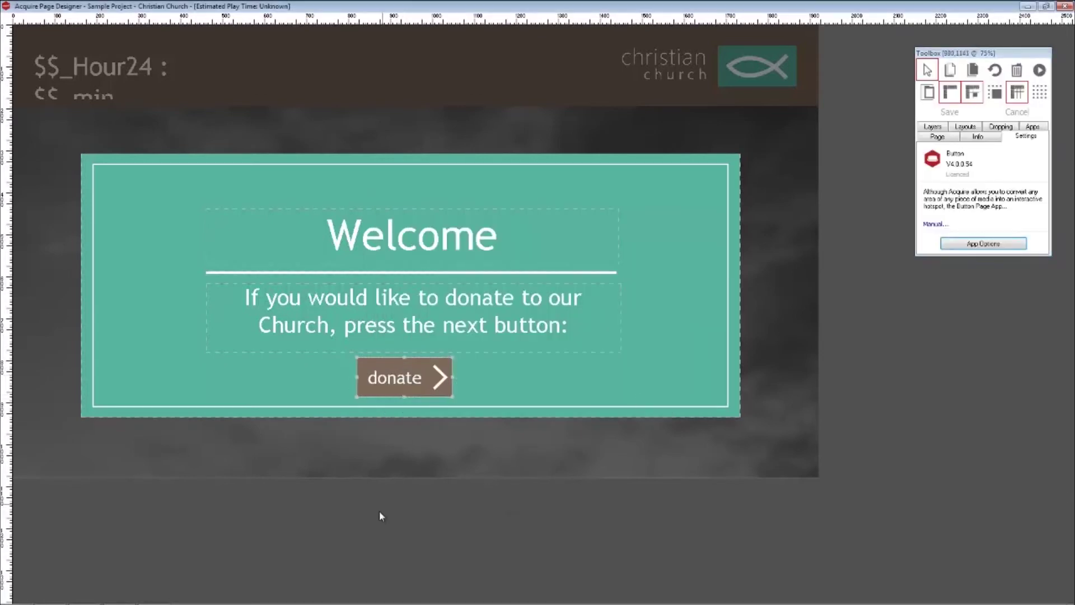
# Draw a thin, horizontal Progress Bar item below the teal panel, spanning the panel's full width.
pyautogui.click(1033, 127)
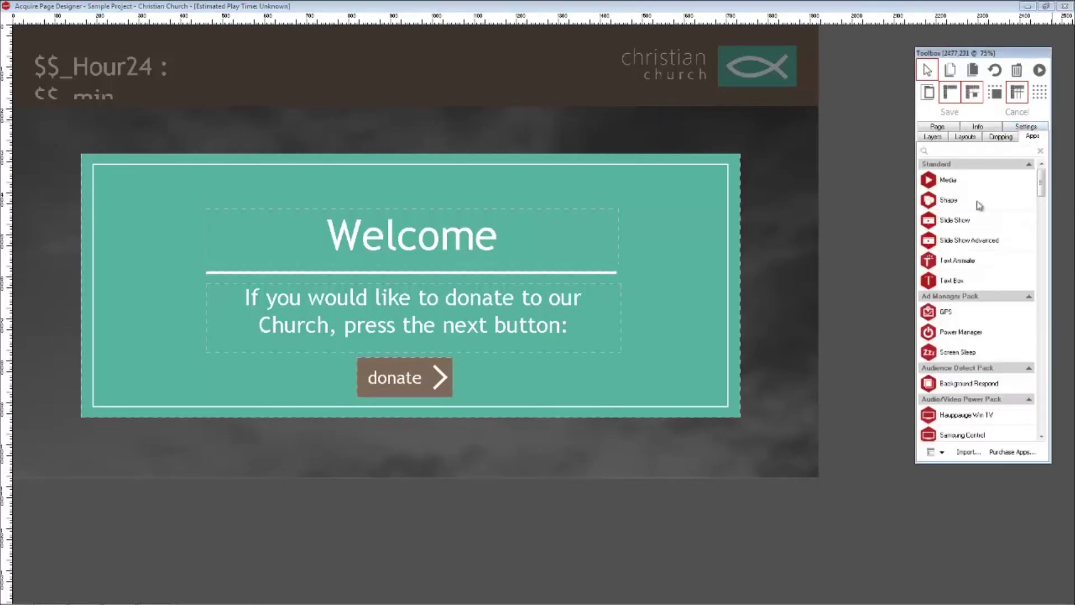
pyautogui.scroll(-5, 972, 343)
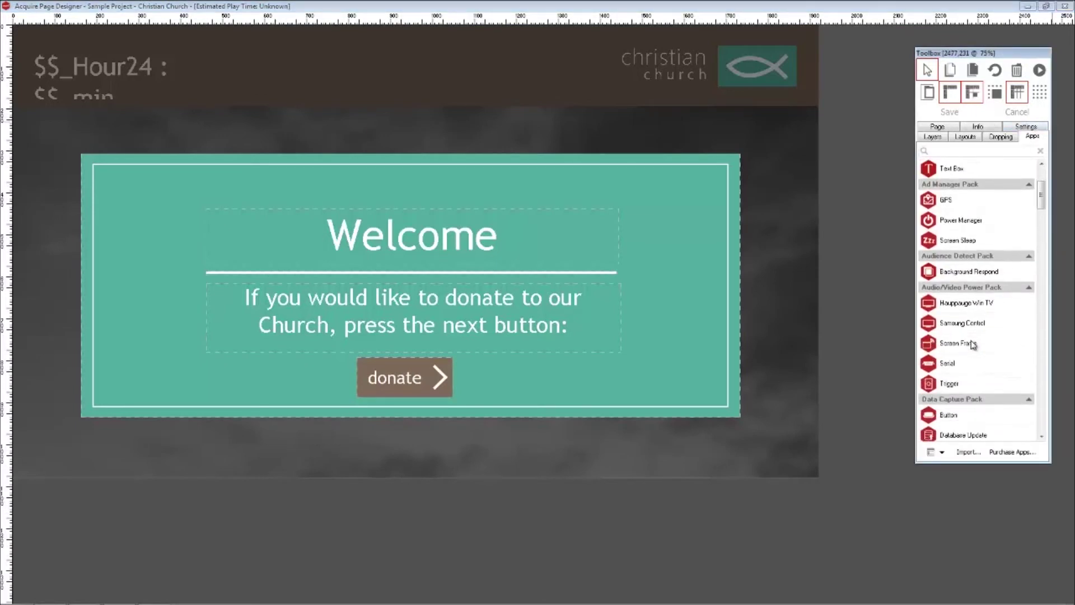
pyautogui.scroll(-3, 973, 344)
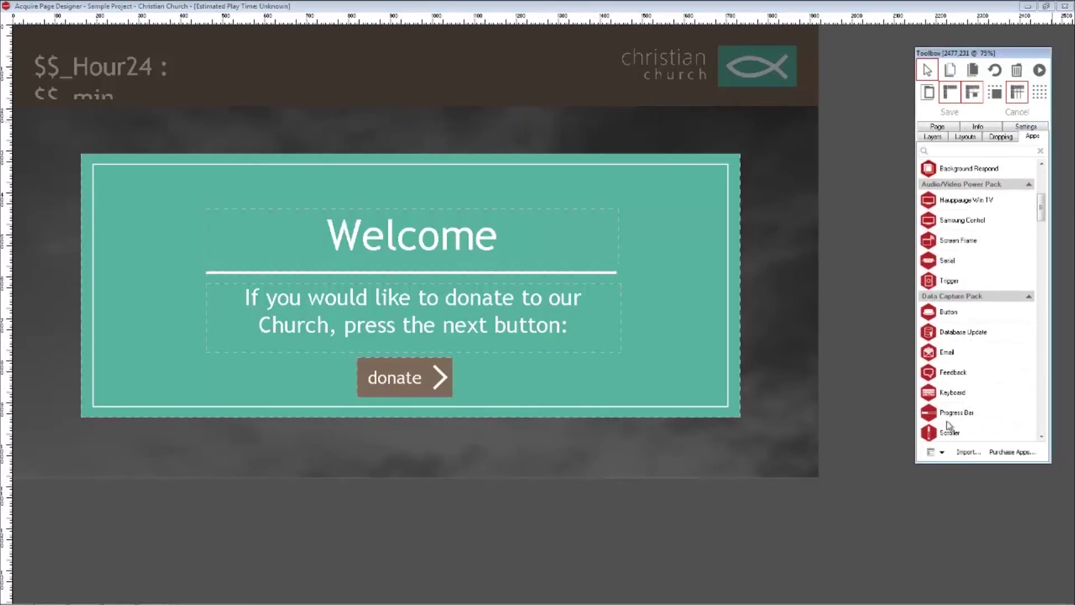
pyautogui.click(952, 412)
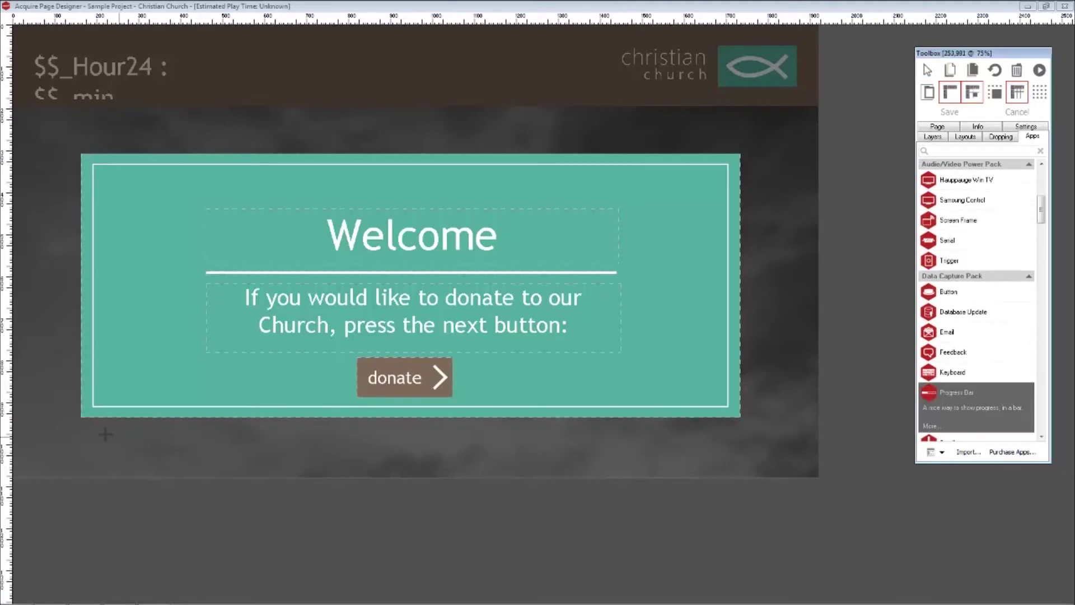
pyautogui.moveTo(79, 430); pyautogui.dragTo(742, 450)
# Set the progress bar's fill colour to a custom muted brown similar to the donate button.
pyautogui.click(972, 249)
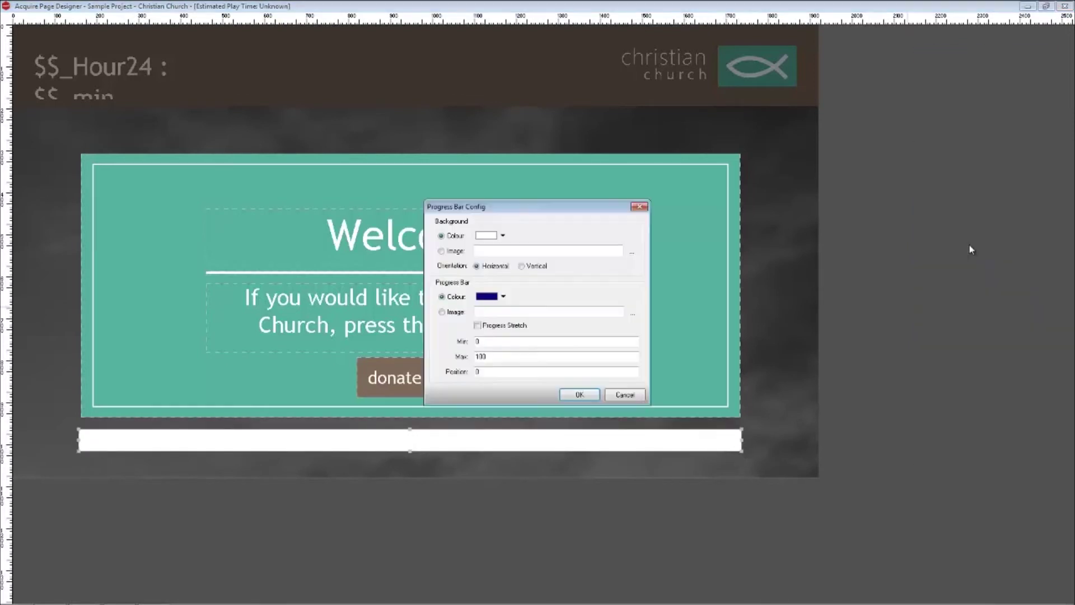
pyautogui.click(503, 296)
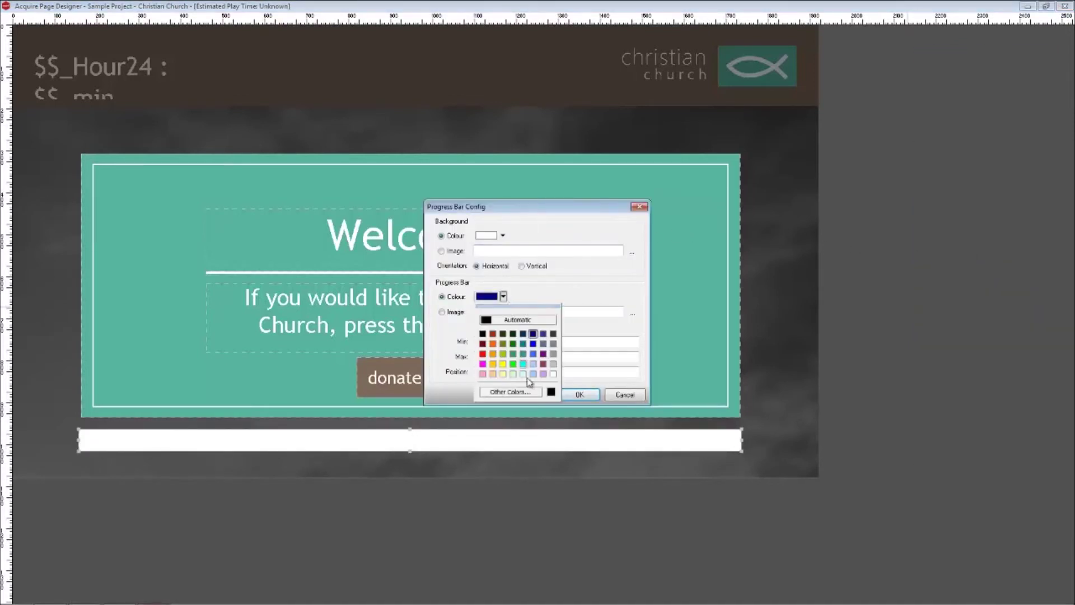
pyautogui.click(526, 391)
pyautogui.click(545, 295)
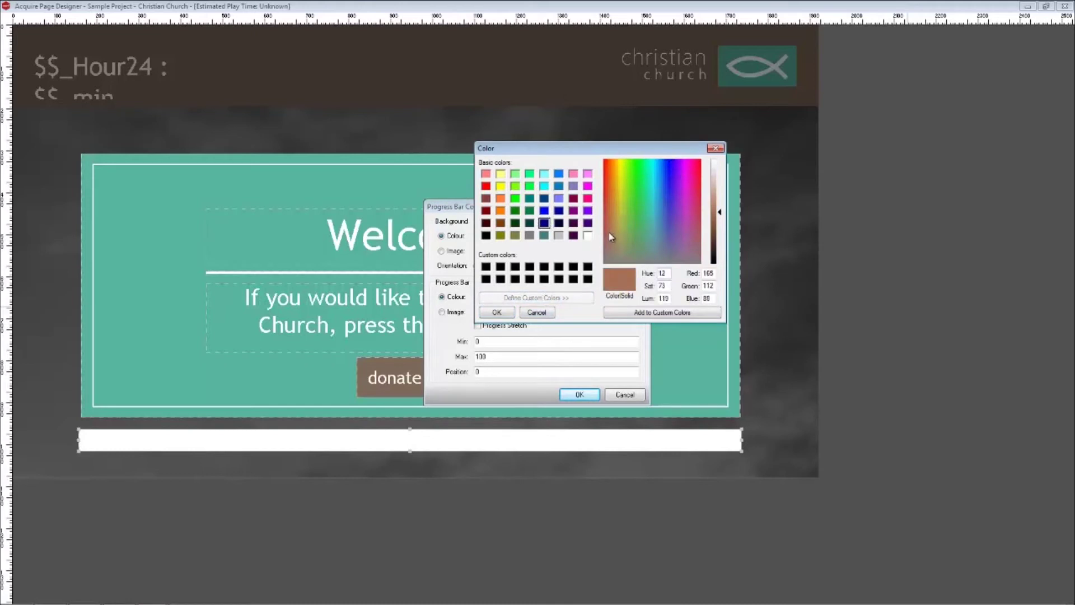
pyautogui.click(721, 217)
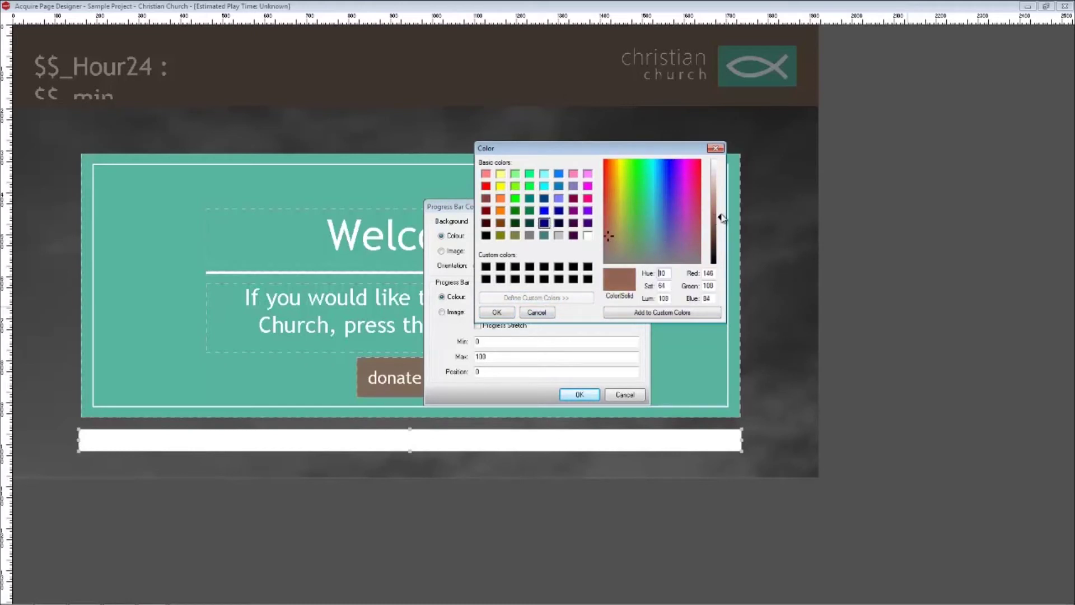
pyautogui.click(497, 313)
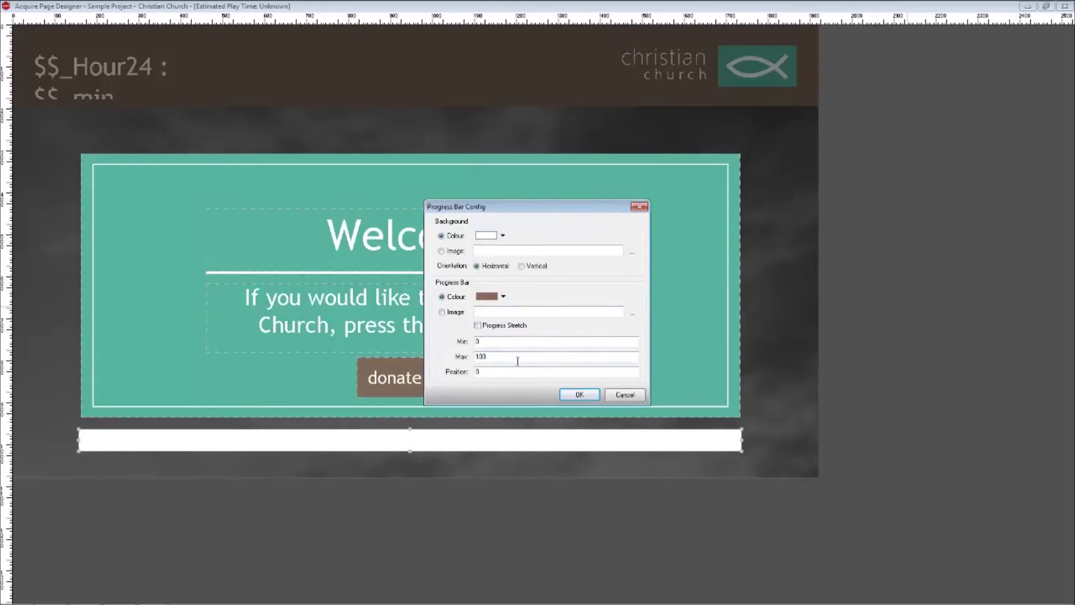
# Set the progress bar's position to 30 and save the page with the ID "Fundraiser : Welcome".
pyautogui.press('Tab')
pyautogui.write('30')
pyautogui.click(567, 395)
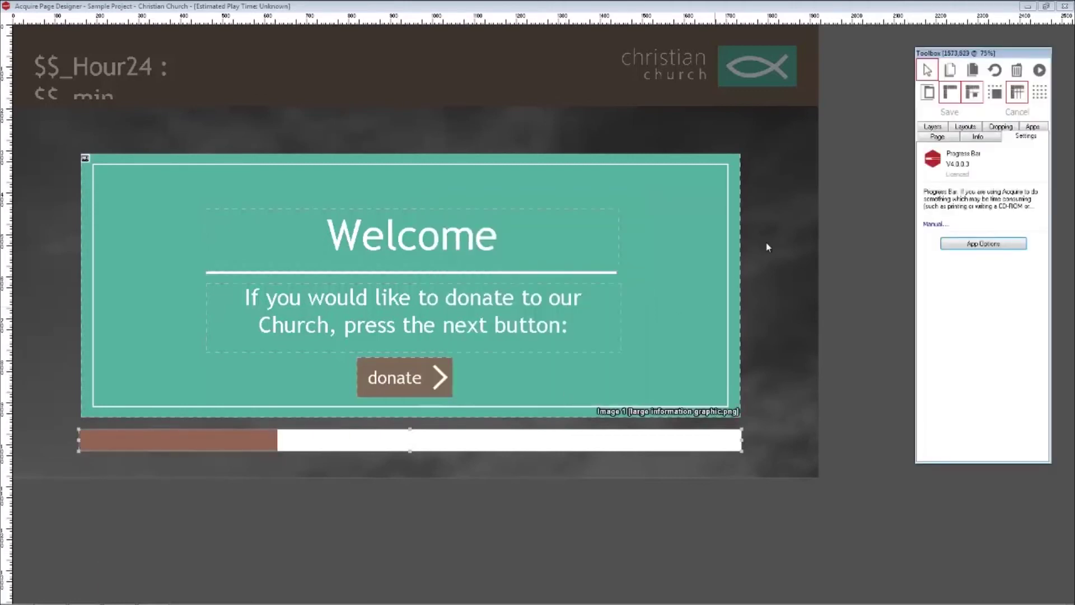
pyautogui.click(953, 117)
pyautogui.write('Fundr')
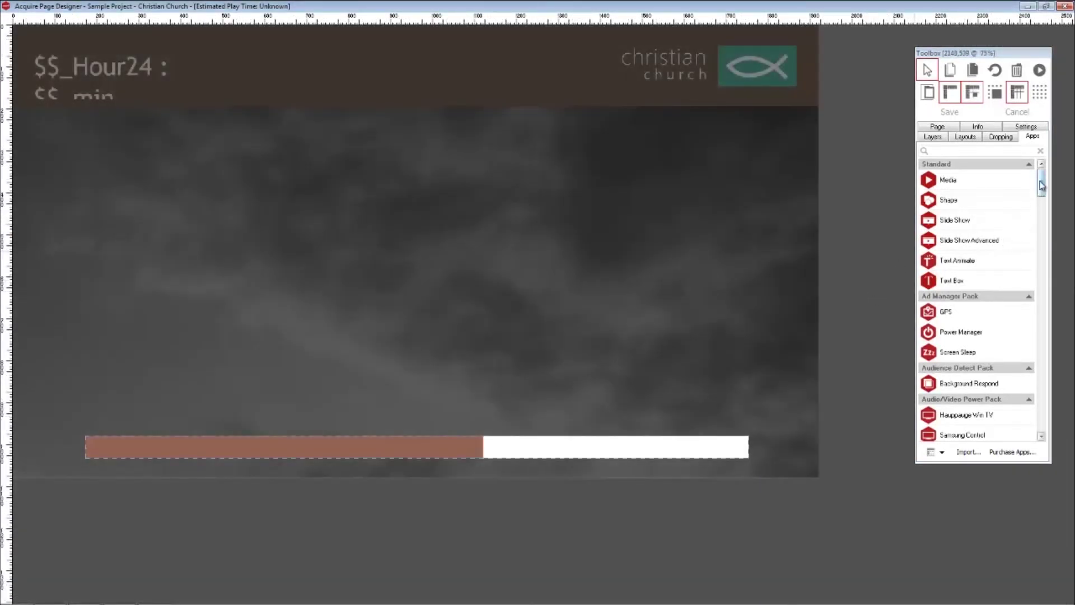
# Draw a CyberBrowser item above the progress bar at the bar's full width, raising its lower edge to leave a gap.
pyautogui.moveTo(1042, 186); pyautogui.dragTo(1073, 412)
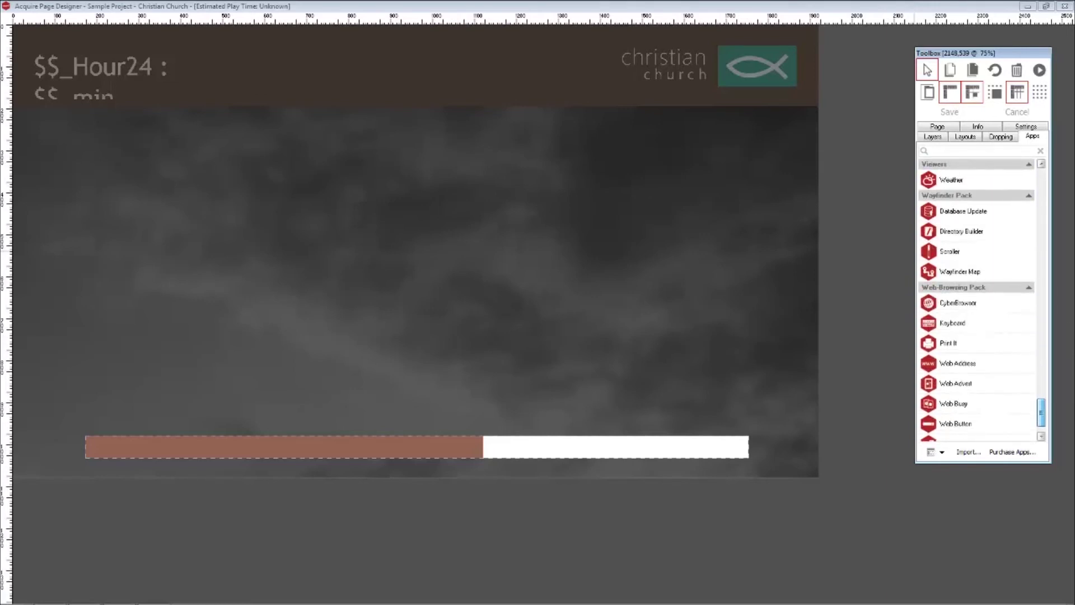
pyautogui.click(984, 308)
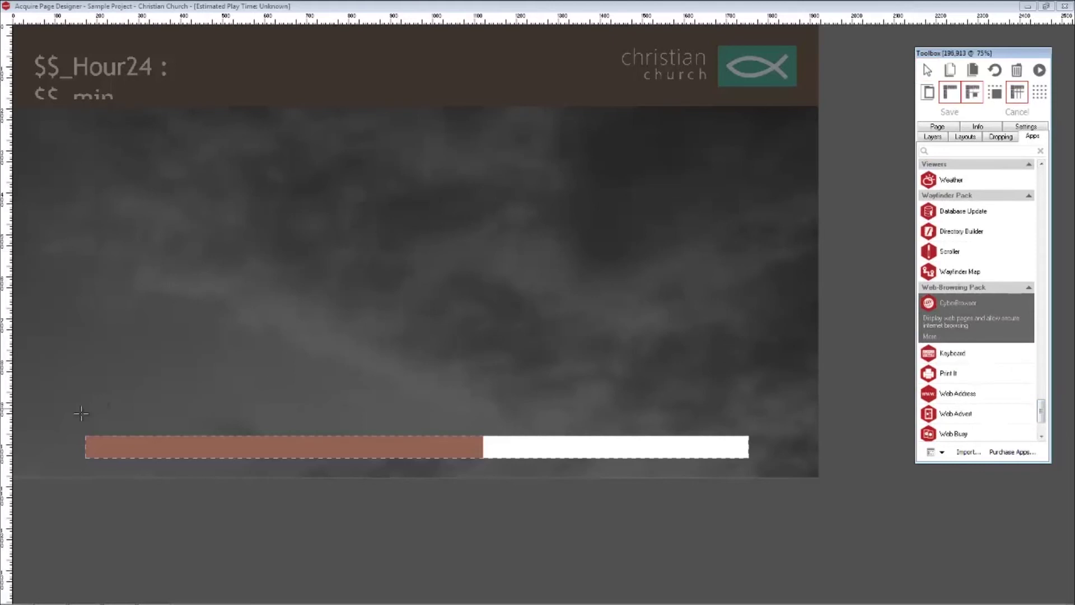
pyautogui.moveTo(84, 429)
pyautogui.mouseDown()
pyautogui.moveTo(124, 372)
pyautogui.moveTo(749, 108)
pyautogui.moveTo(748, 124)
pyautogui.mouseUp()
pyautogui.moveTo(416, 432); pyautogui.dragTo(426, 390)
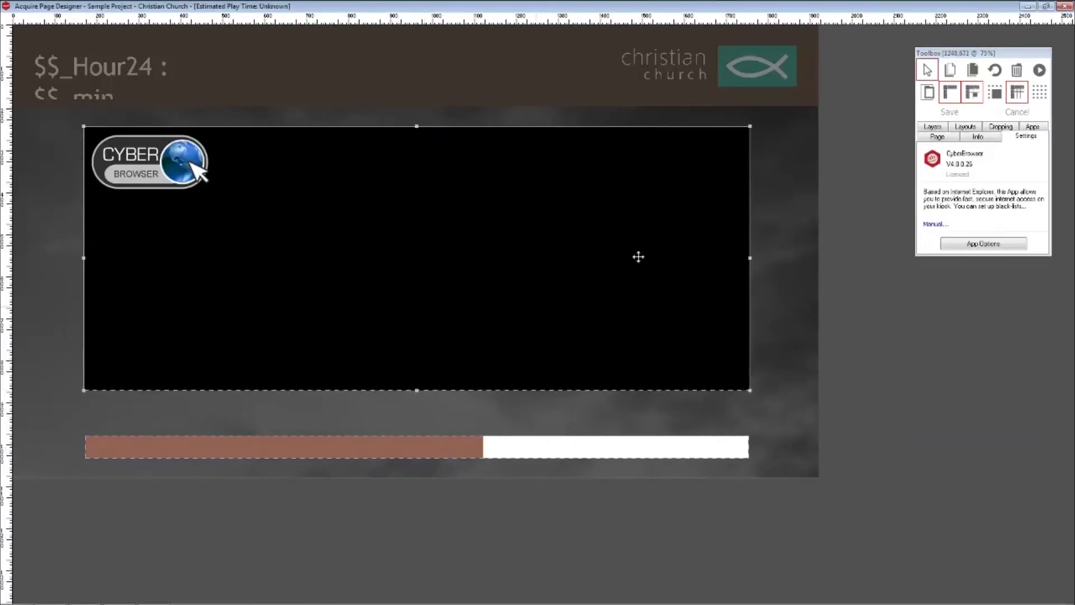
pyautogui.click(968, 246)
pyautogui.moveTo(479, 217); pyautogui.dragTo(374, 239)
pyautogui.moveTo(501, 217); pyautogui.dragTo(440, 228)
pyautogui.write('church.com')
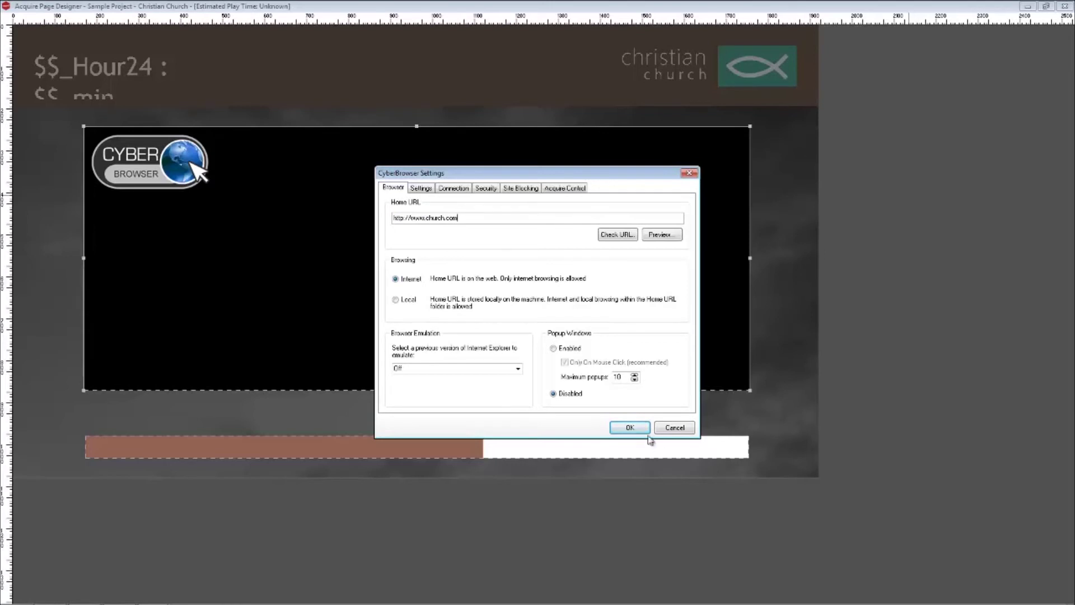
pyautogui.click(629, 427)
# Draw a Keyboard item centred over the lower part of the browser area and the progress bar.
pyautogui.click(1030, 135)
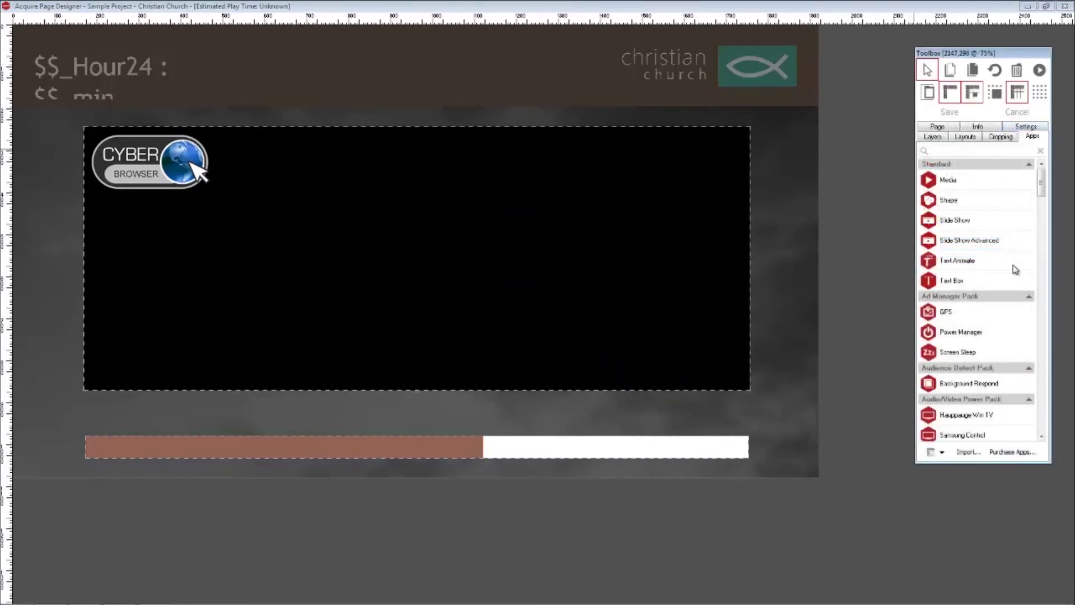
pyautogui.moveTo(1046, 189); pyautogui.dragTo(1047, 213)
pyautogui.click(952, 371)
pyautogui.moveTo(244, 354)
pyautogui.mouseDown()
pyautogui.moveTo(540, 475)
pyautogui.moveTo(588, 473)
pyautogui.mouseUp()
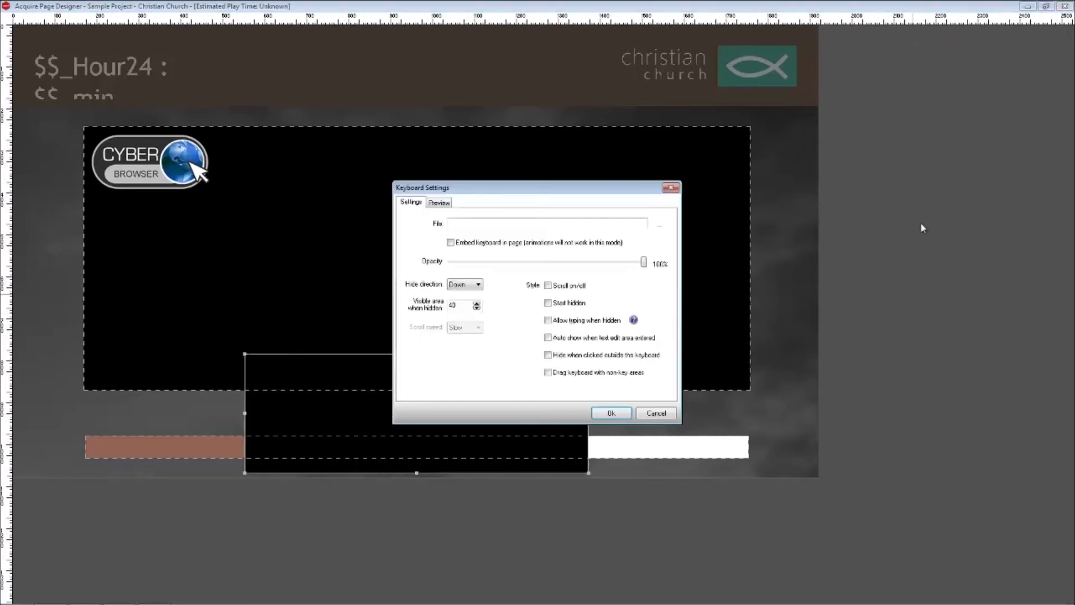
# Apply the Turquoise keyboard style file to the on-screen keyboard.
pyautogui.click(661, 225)
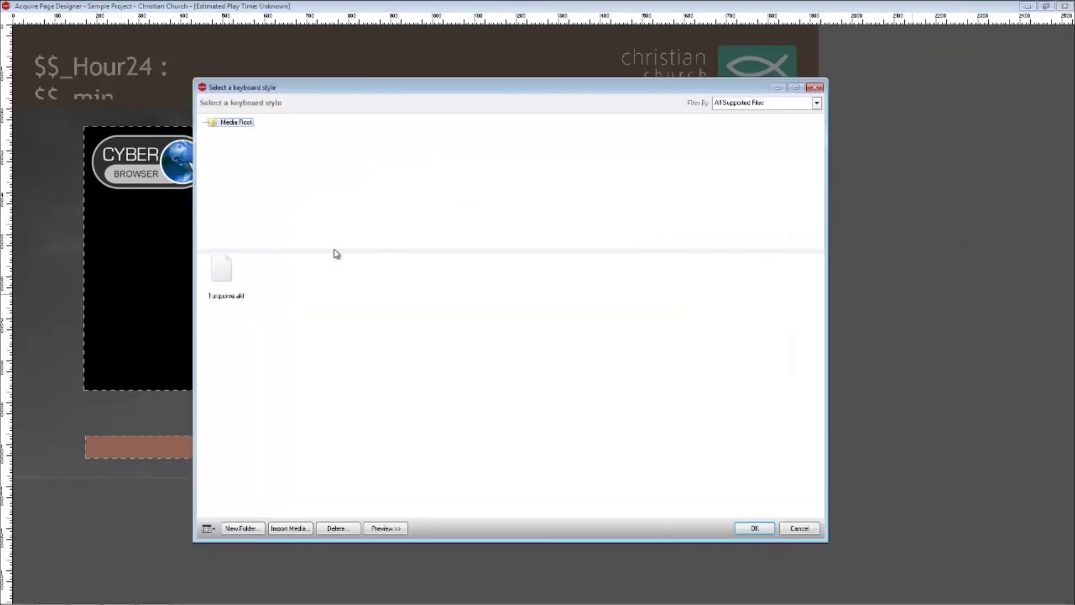
pyautogui.click(223, 275)
pyautogui.click(754, 528)
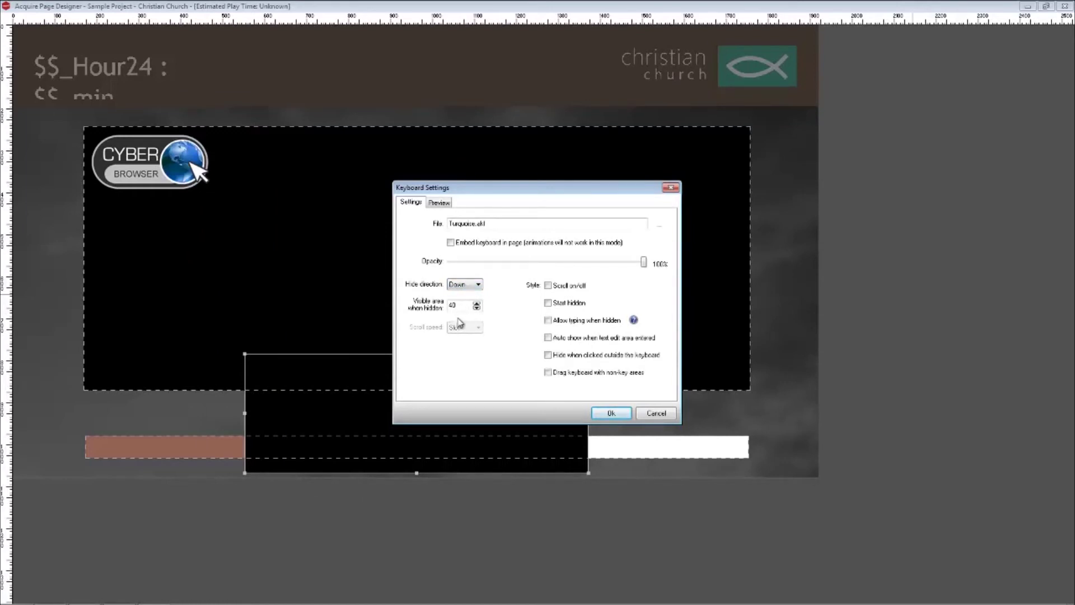
pyautogui.click(605, 412)
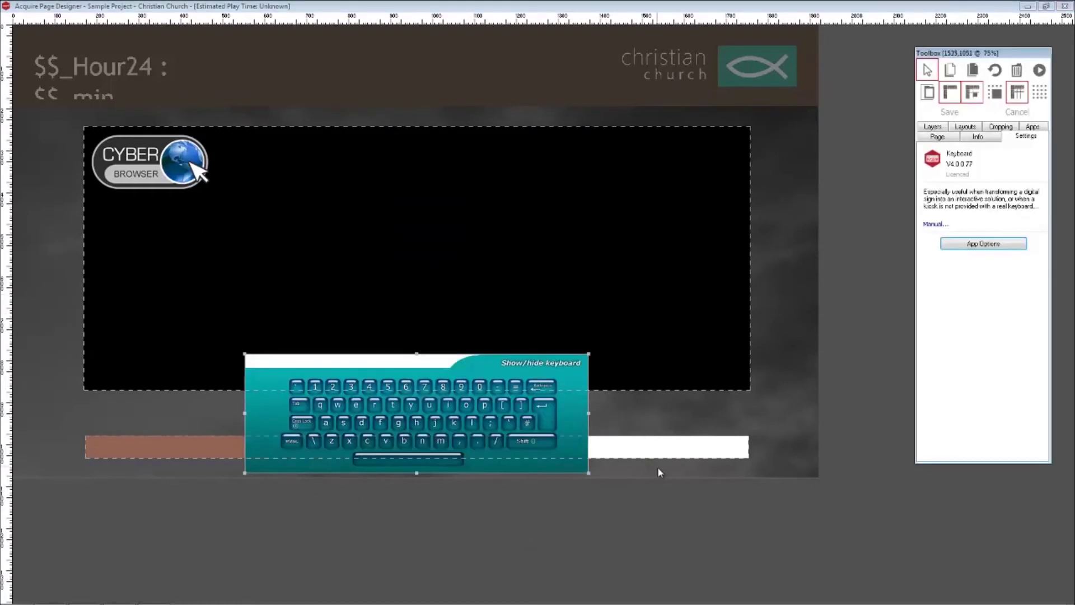
# Draw a small Button item between the browser area and the right end of the progress bar, then narrow it slightly.
pyautogui.click(1033, 127)
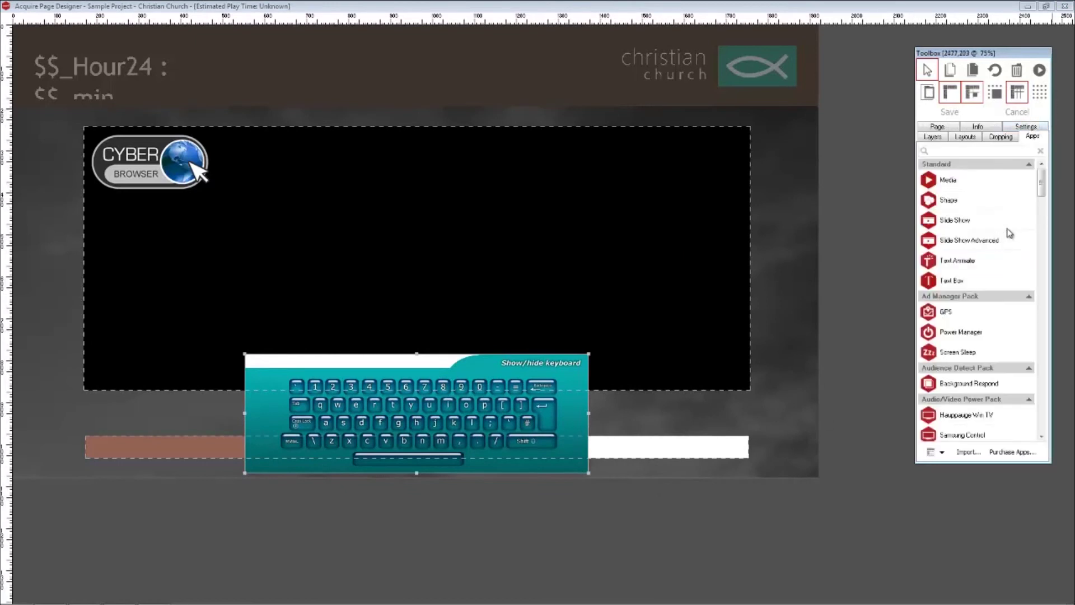
pyautogui.scroll(-3, 1044, 180)
pyautogui.moveTo(949, 403); pyautogui.dragTo(747, 431)
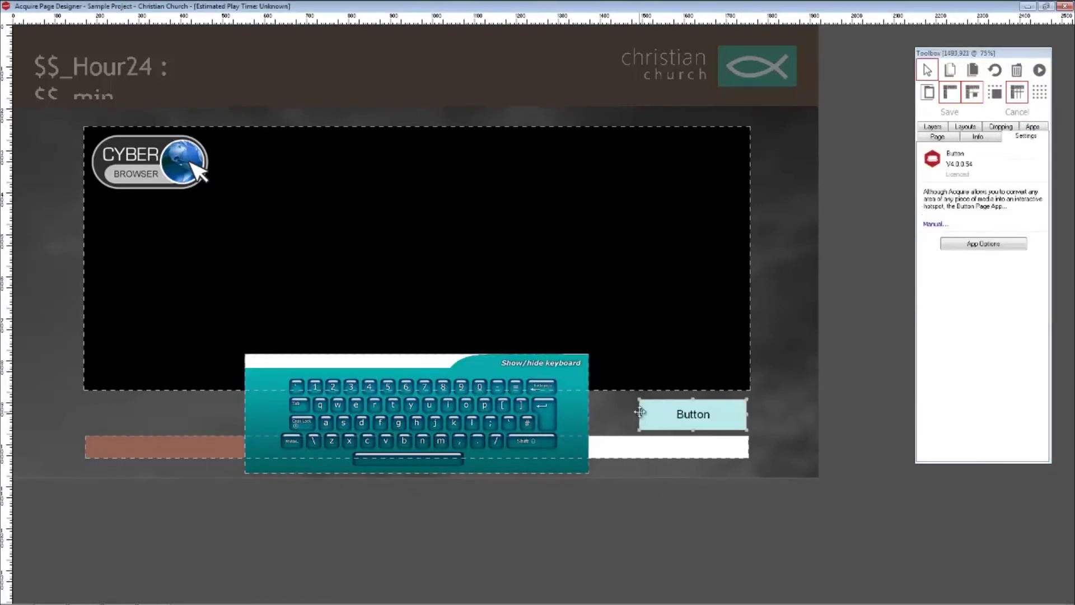
pyautogui.moveTo(648, 414); pyautogui.dragTo(658, 414)
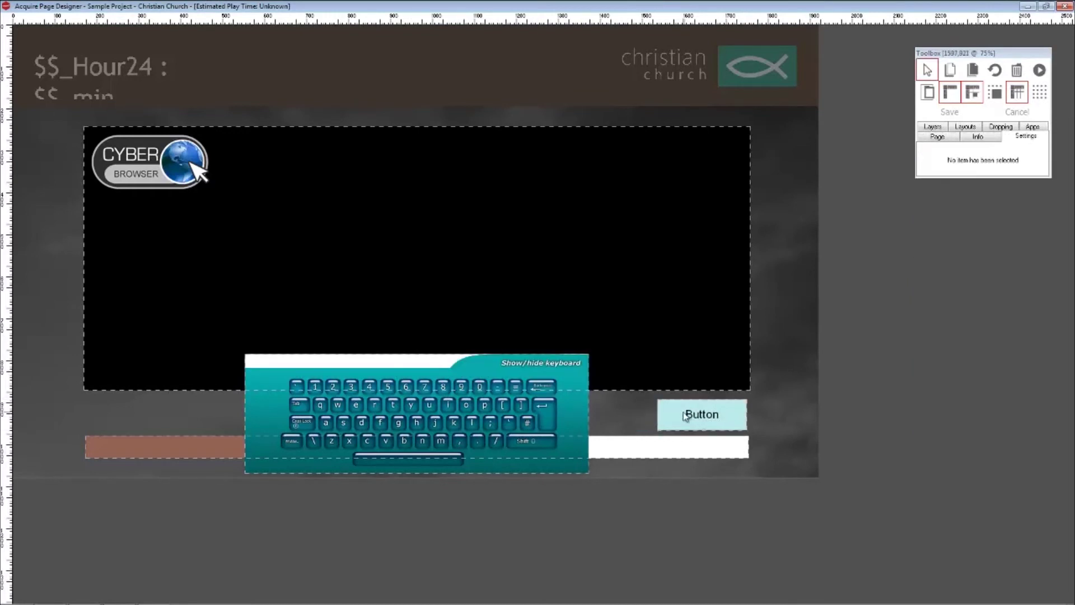
# Set donate button.png as the new button's image for both the normal and pushed states.
pyautogui.doubleClick(684, 414)
pyautogui.click(451, 215)
pyautogui.click(589, 242)
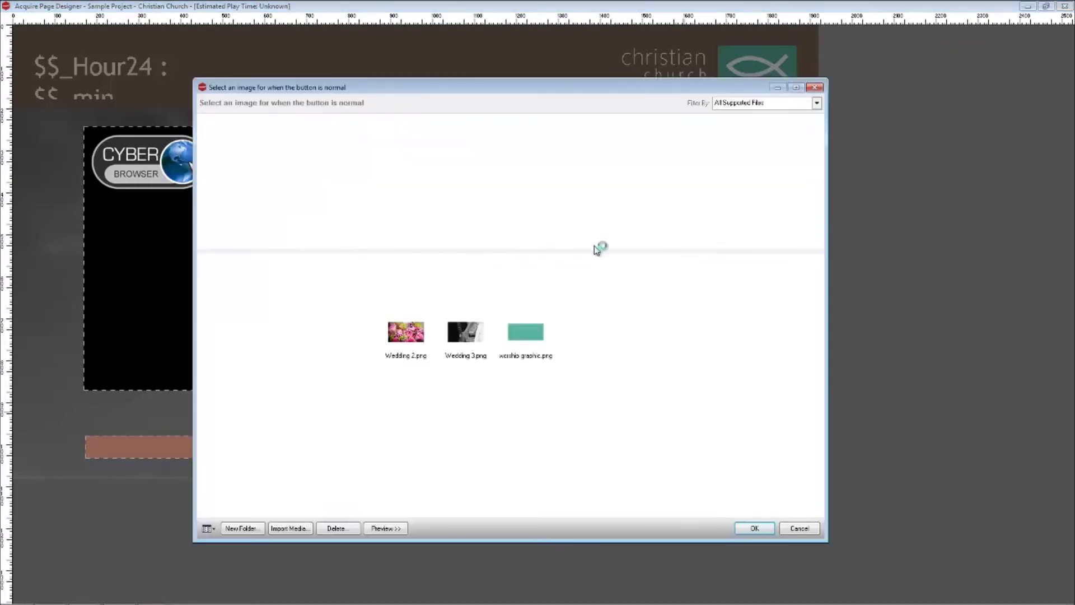
pyautogui.click(508, 285)
pyautogui.click(755, 528)
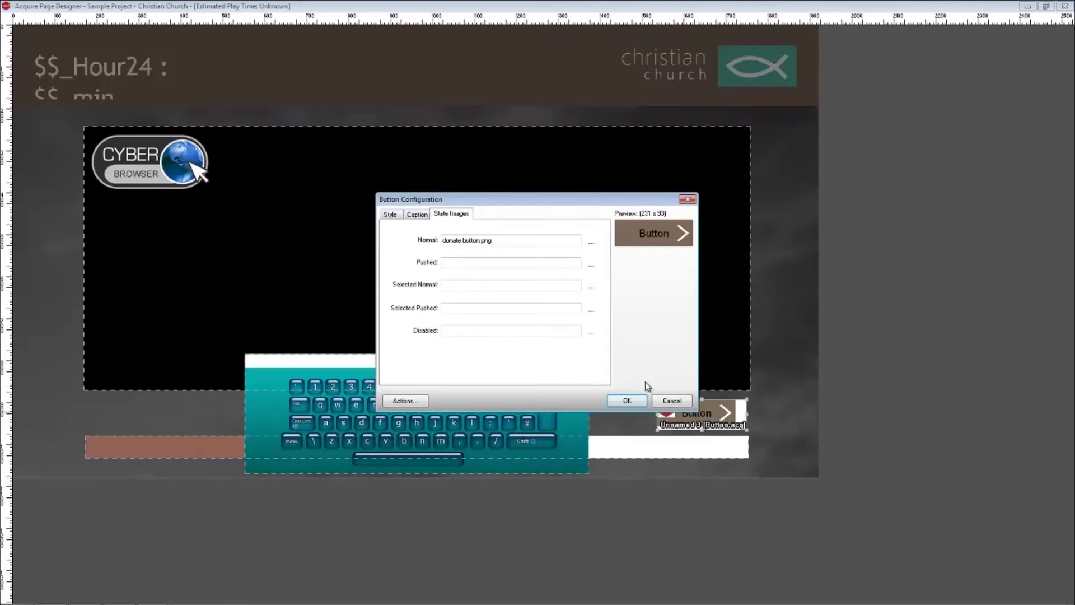
pyautogui.click(590, 264)
pyautogui.click(529, 280)
pyautogui.click(755, 528)
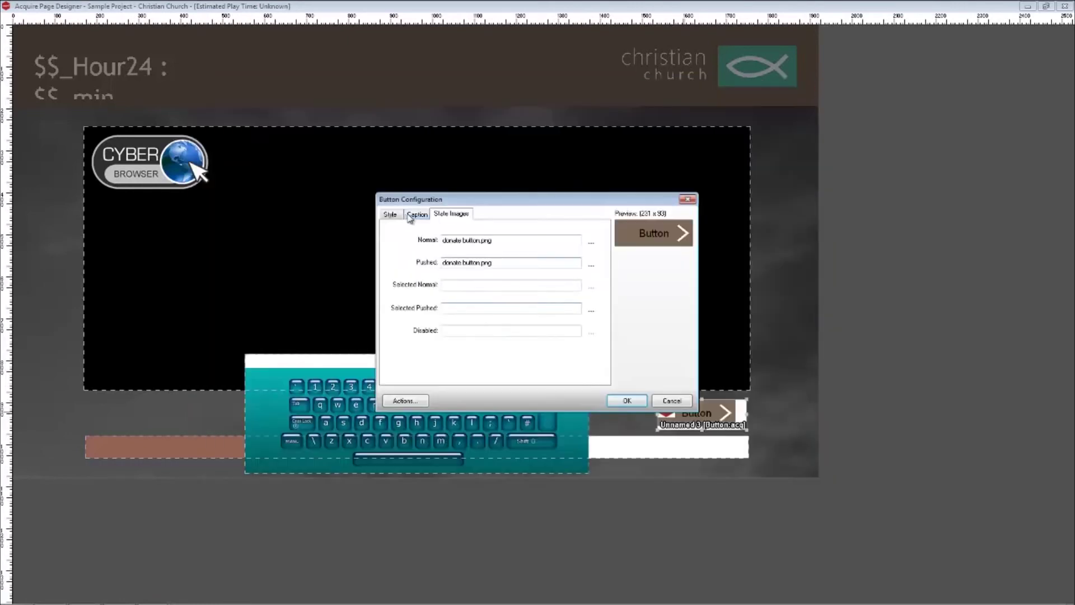
# Caption the button "next" in white Trebuchet MS at size 20.
pyautogui.click(417, 214)
pyautogui.click(473, 284)
pyautogui.scroll(-5, 474, 314)
pyautogui.click(459, 291)
pyautogui.moveTo(453, 238); pyautogui.dragTo(347, 232)
pyautogui.write('next')
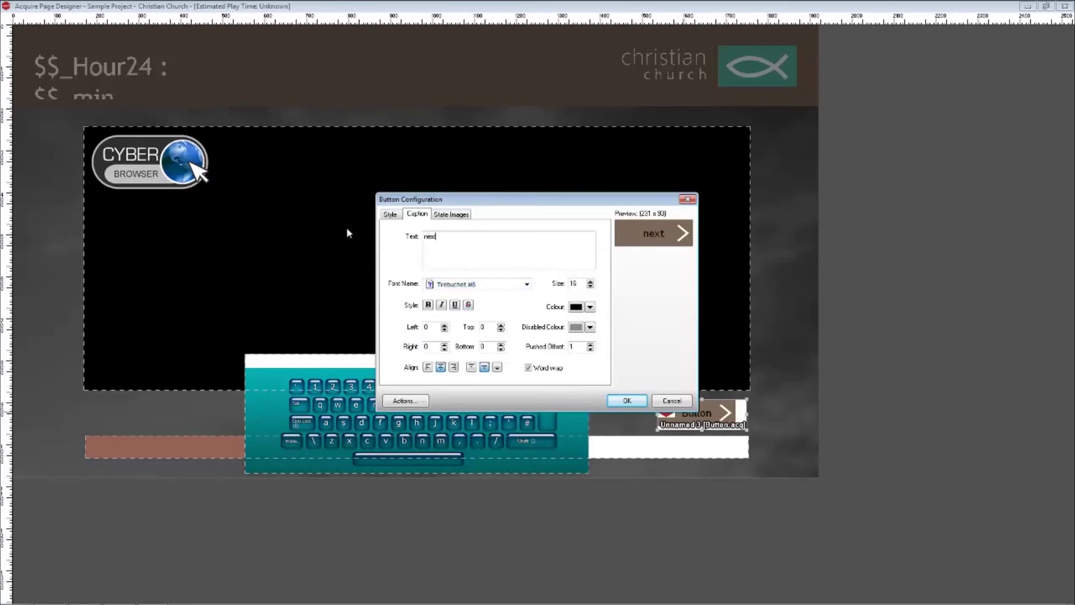
pyautogui.click(591, 307)
pyautogui.click(568, 432)
pyautogui.doubleClick(573, 284)
pyautogui.write('20')
pyautogui.click(620, 401)
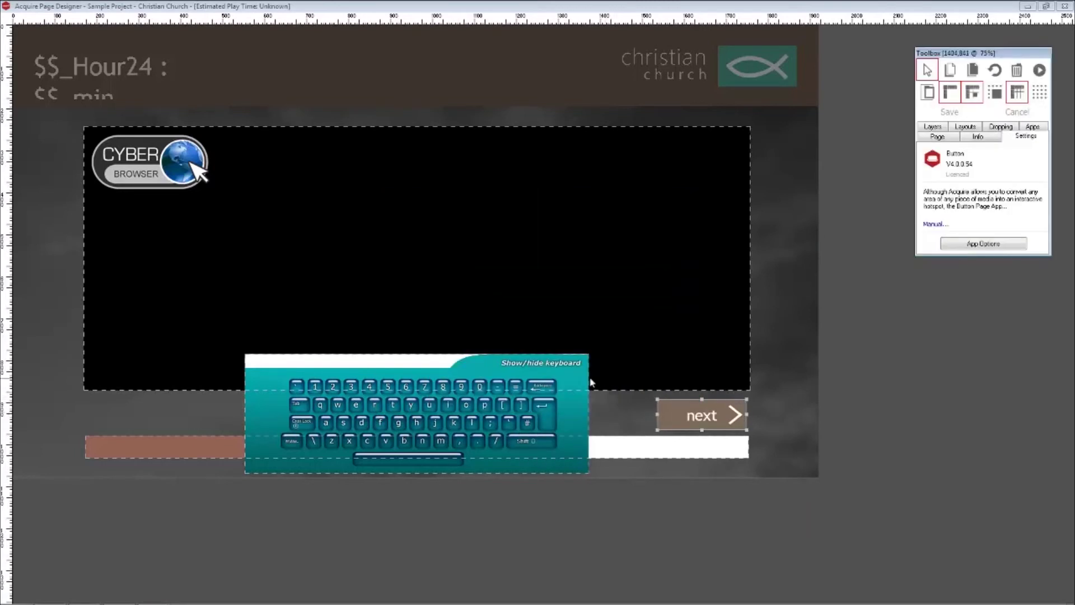
# Save the page with the ID "Fundraiser : Payment".
pyautogui.click(947, 111)
pyautogui.doubleClick(489, 319)
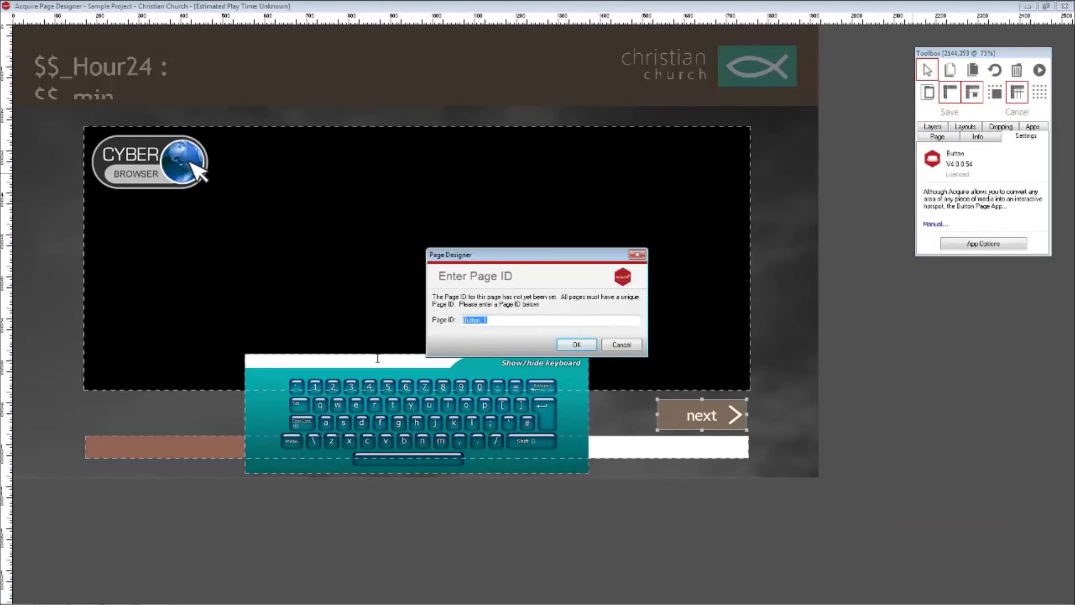
pyautogui.write('Fundraiser : Payment')
pyautogui.press('Return')
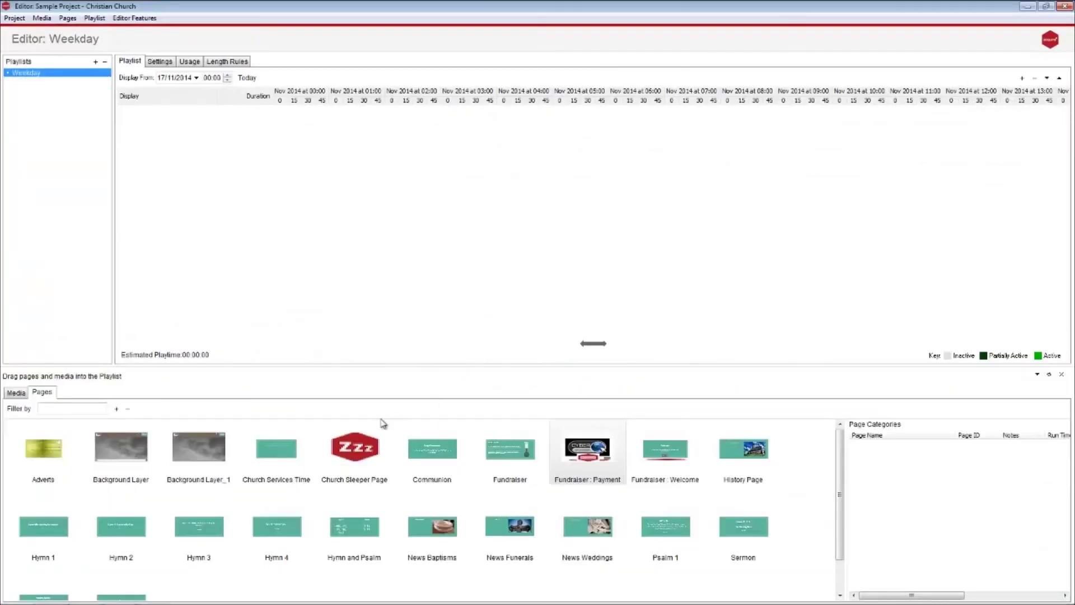
# Start another fundraiser page on Background Layer_1 and set its progress bar's position to 100.
pyautogui.click(117, 410)
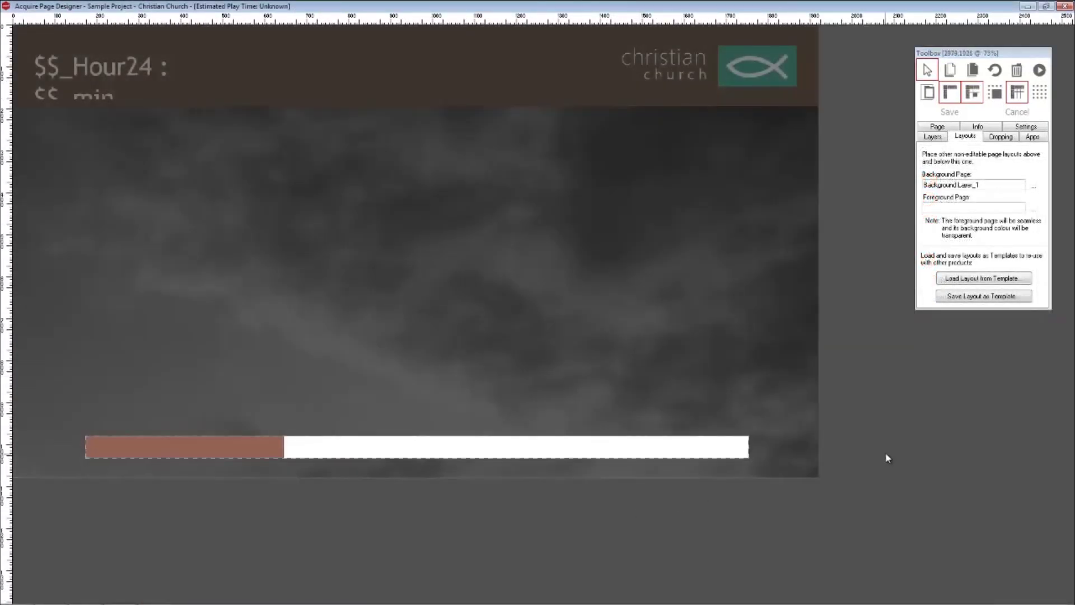
pyautogui.doubleClick(572, 454)
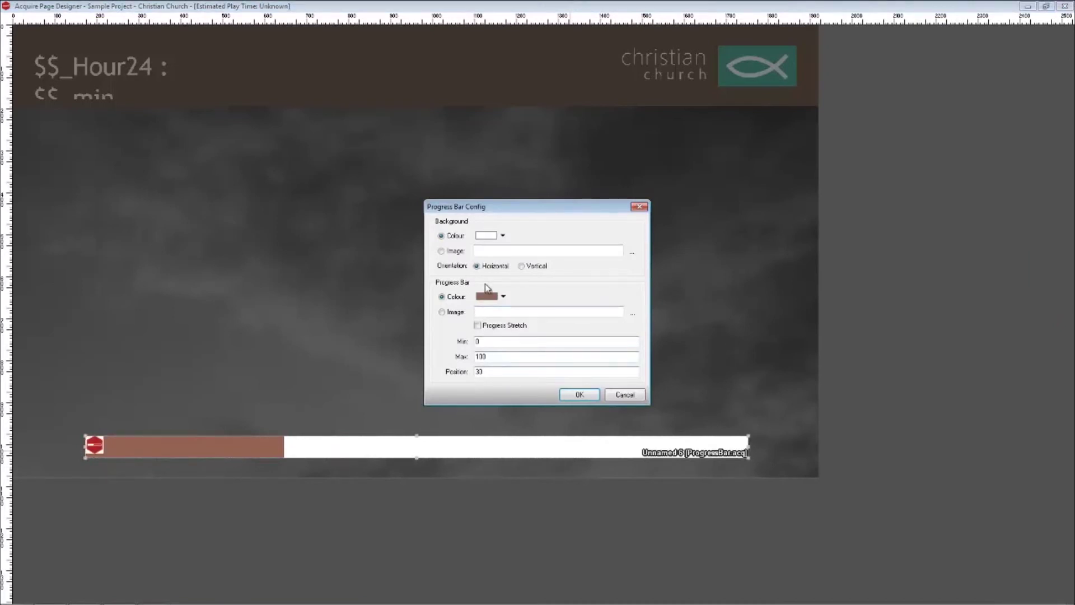
pyautogui.moveTo(485, 371); pyautogui.dragTo(411, 382)
pyautogui.write('100')
pyautogui.click(579, 396)
pyautogui.click(504, 529)
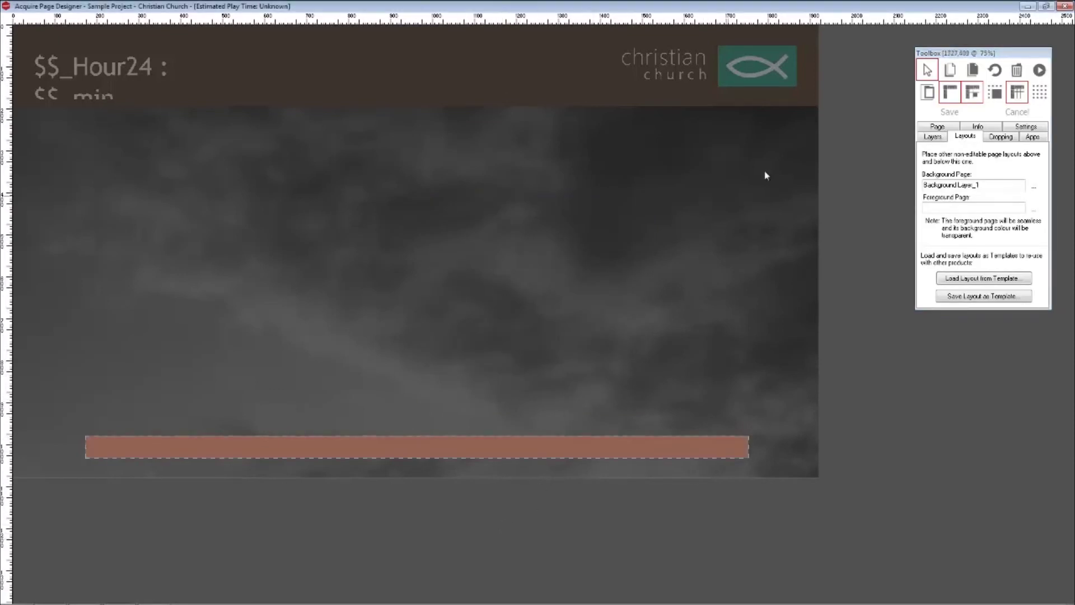
# Place large information graphic.png above the progress bar, add a "Thank You" text box on it, and save the page as "Fundraiser : Thank you".
pyautogui.click(1033, 136)
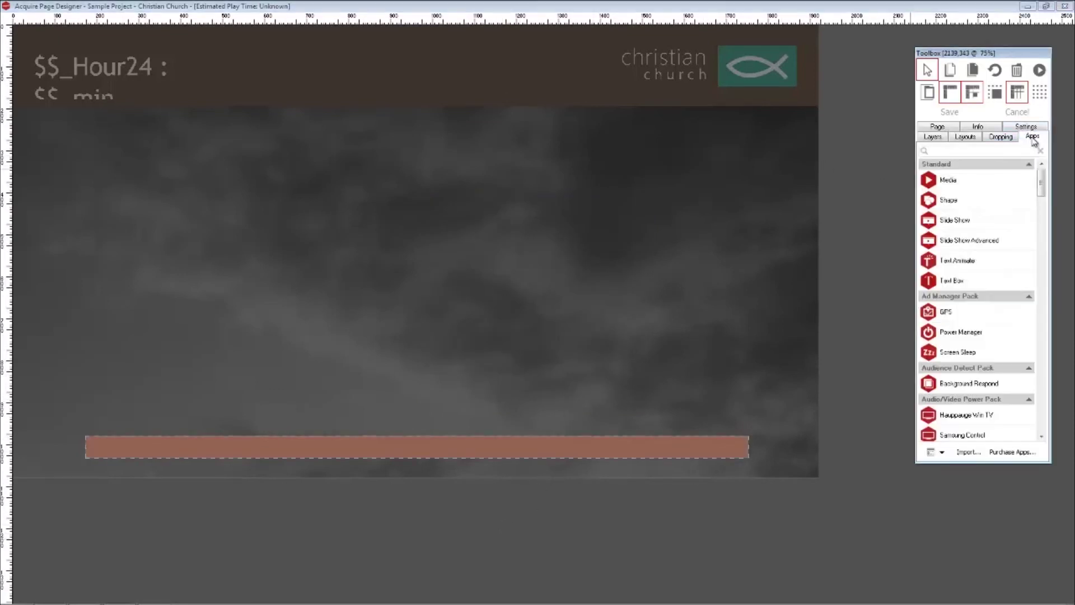
pyautogui.click(965, 190)
pyautogui.moveTo(64, 141)
pyautogui.mouseDown()
pyautogui.moveTo(334, 358)
pyautogui.moveTo(732, 379)
pyautogui.moveTo(767, 413)
pyautogui.moveTo(774, 437)
pyautogui.mouseUp()
pyautogui.moveTo(259, 200); pyautogui.dragTo(570, 281)
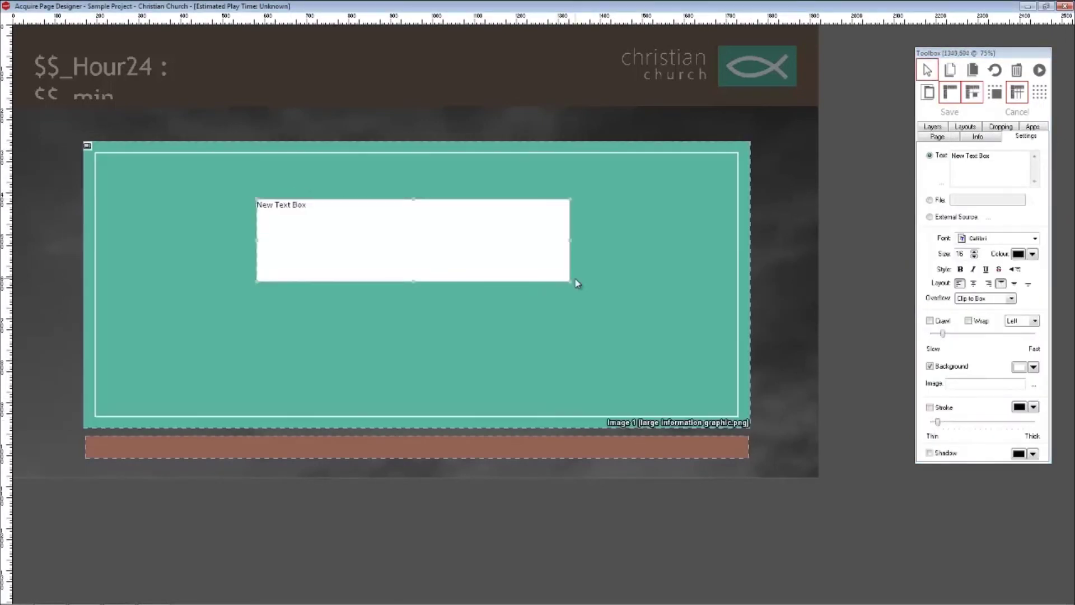
pyautogui.write('Thank You')
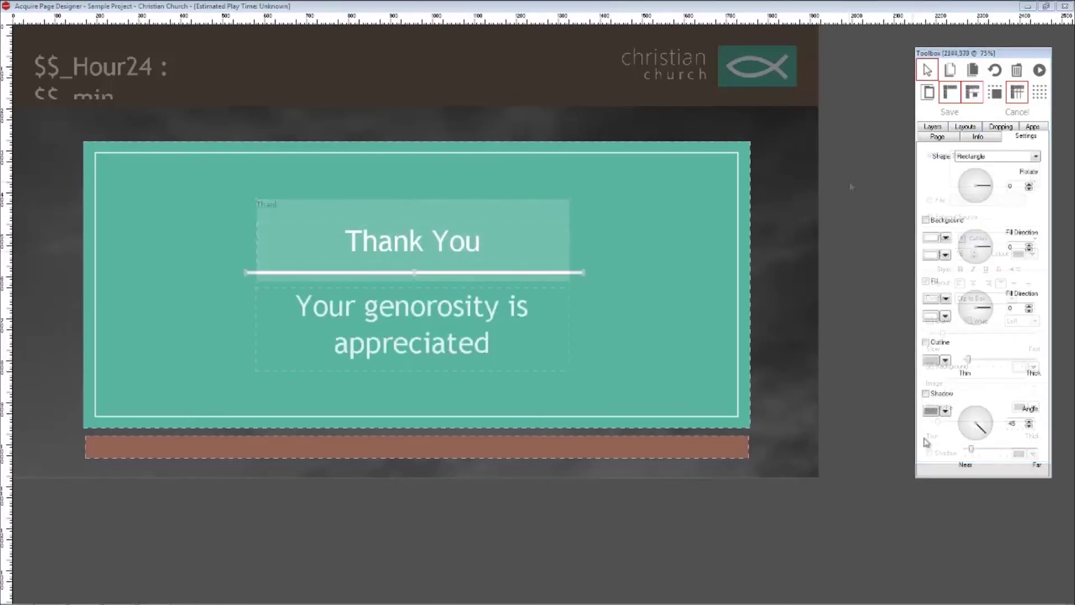
pyautogui.click(950, 112)
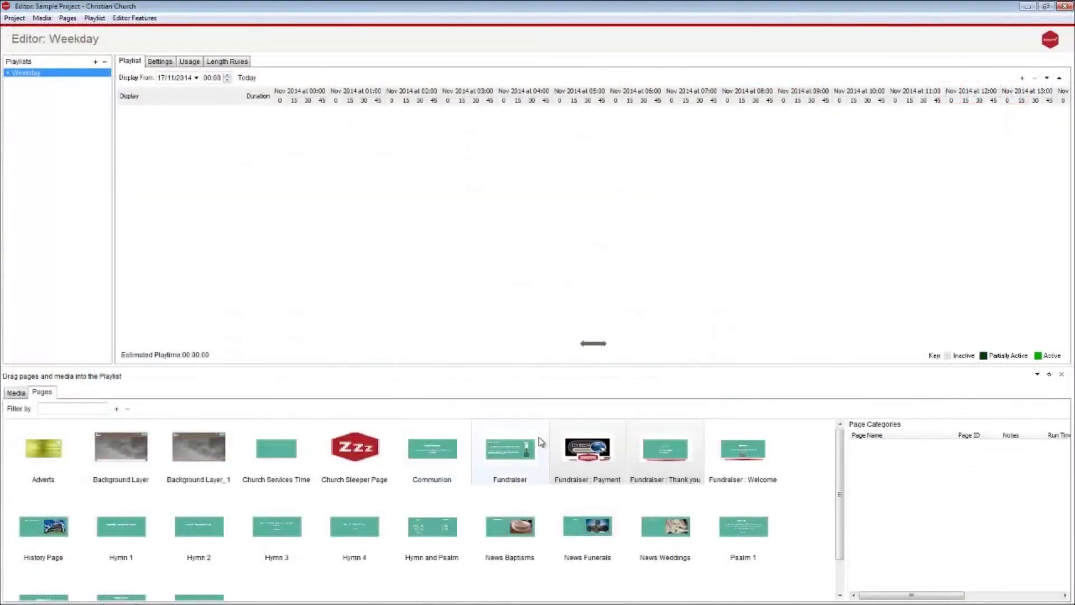
# Open the "Fundraiser : Welcome" page for editing and add a click action to its donate button.
pyautogui.click(752, 446)
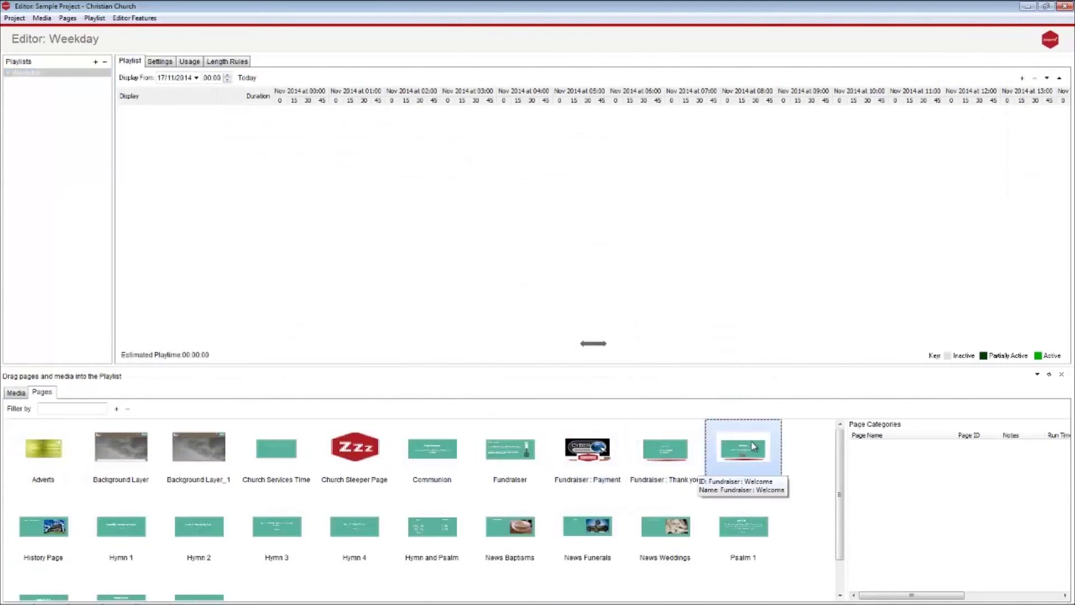
pyautogui.doubleClick(752, 448)
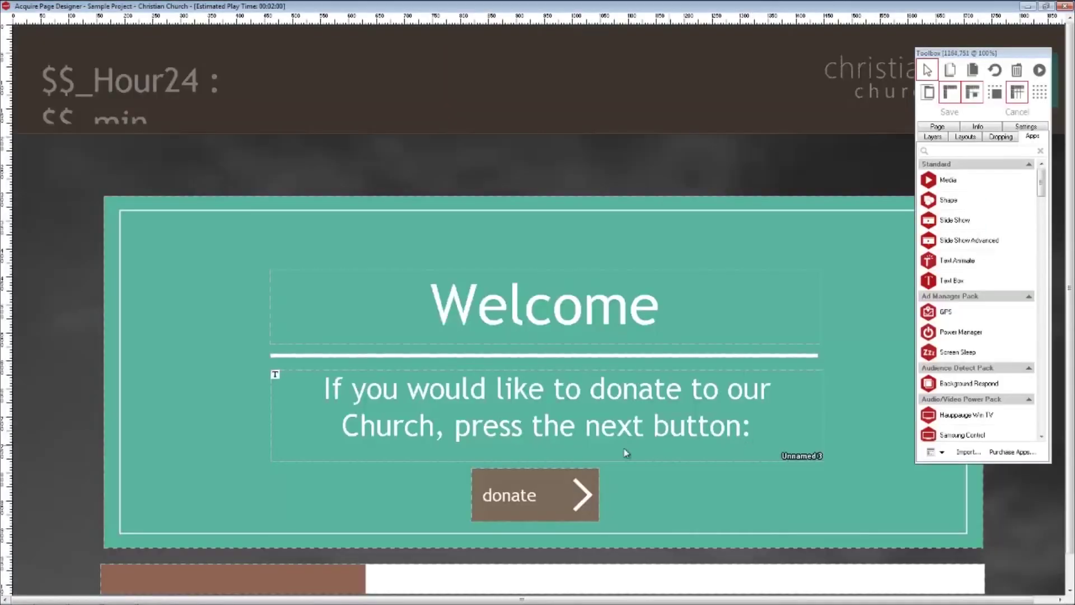
pyautogui.doubleClick(512, 502)
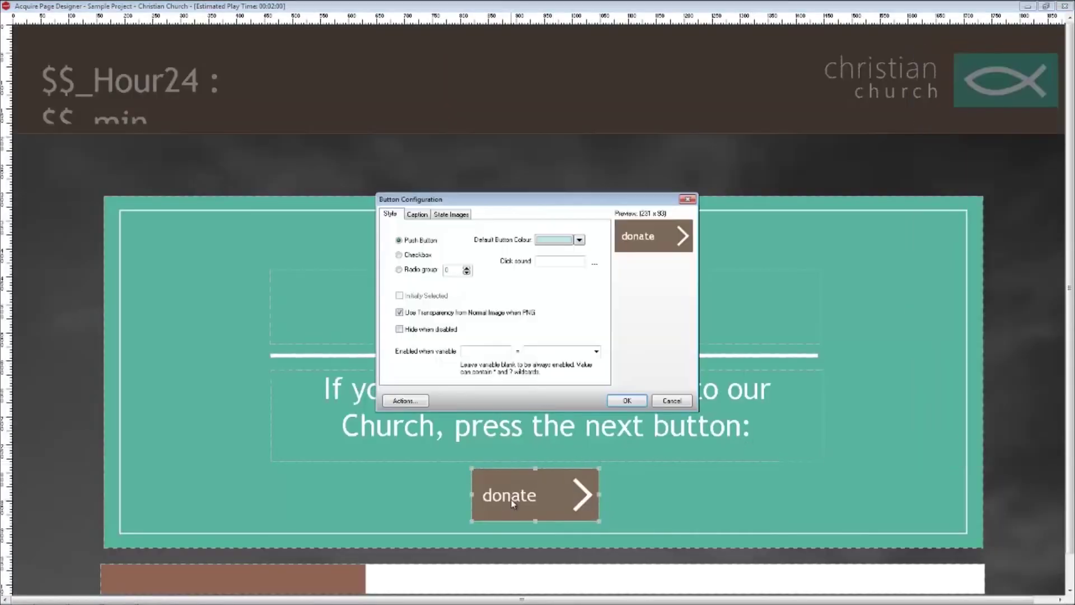
pyautogui.click(401, 400)
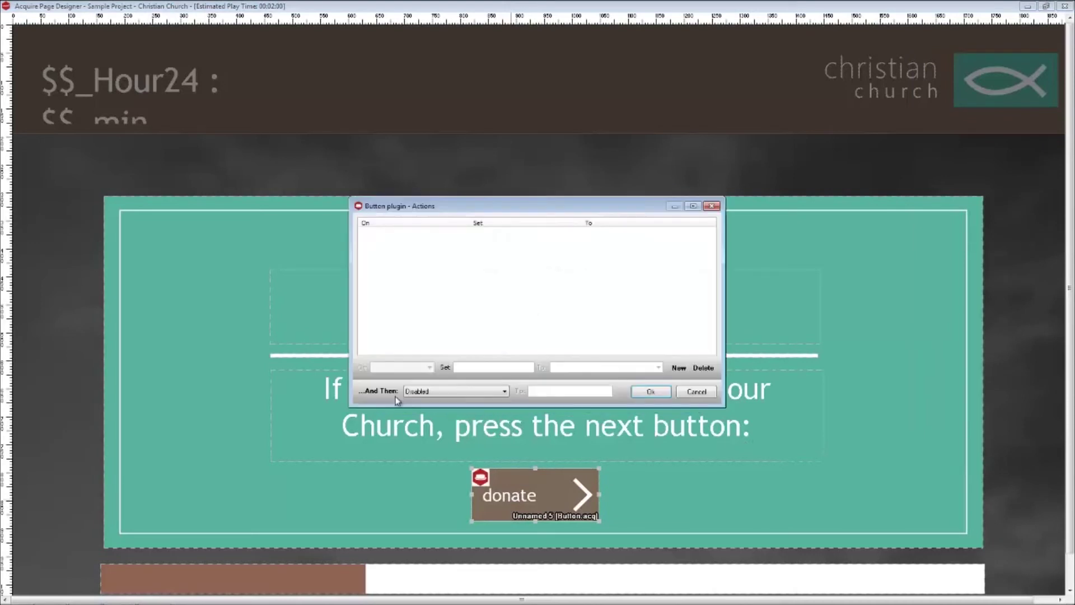
pyautogui.click(679, 368)
# Make the donate button's click action jump to the "Fundraiser : Payment" page and save the page.
pyautogui.click(426, 391)
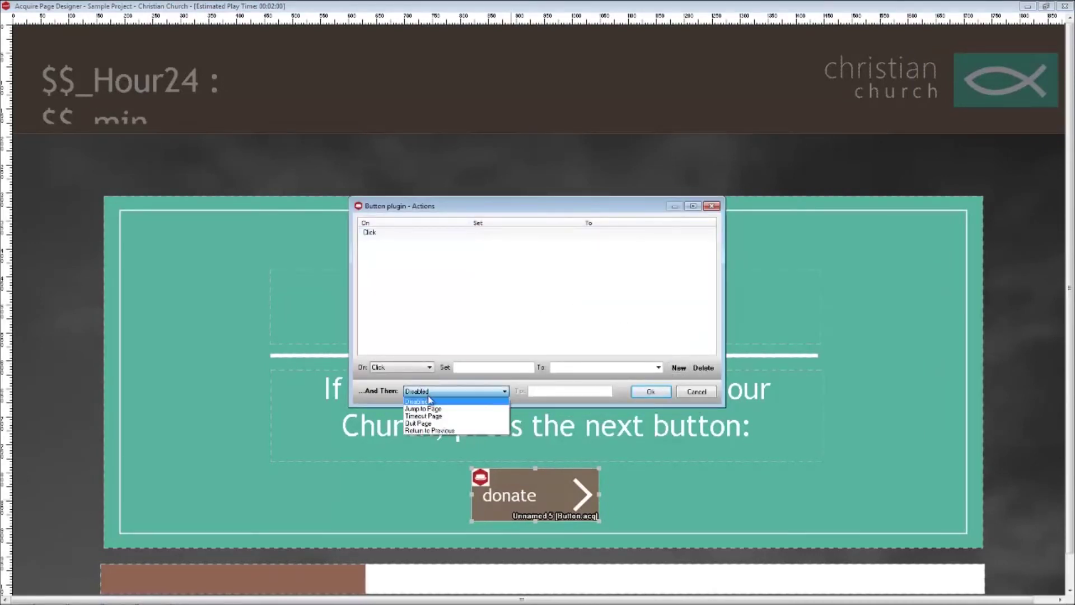
pyautogui.click(432, 409)
pyautogui.click(622, 392)
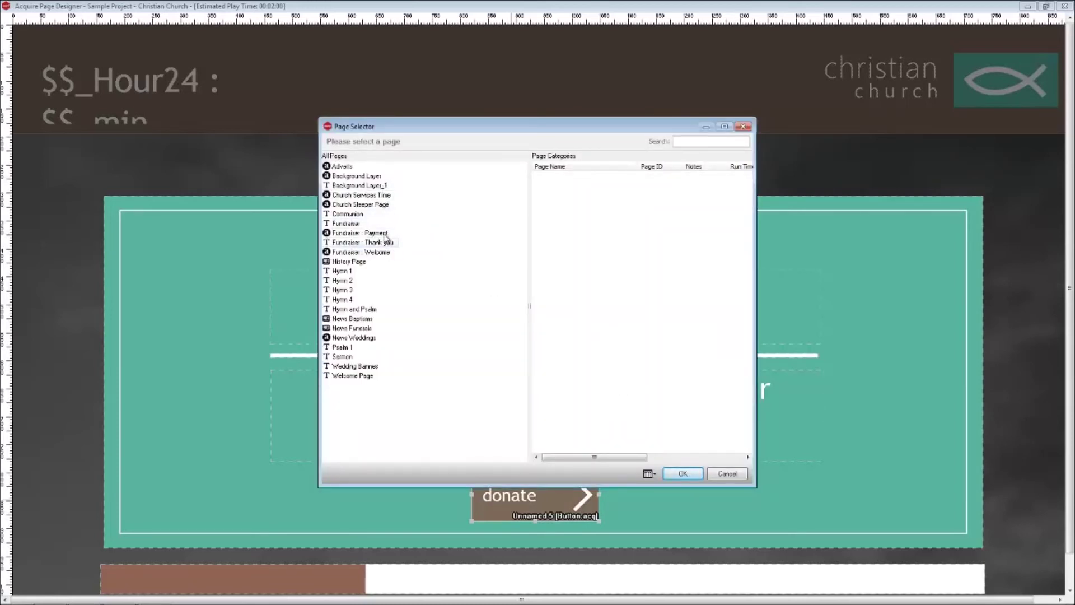
pyautogui.click(370, 233)
pyautogui.click(683, 473)
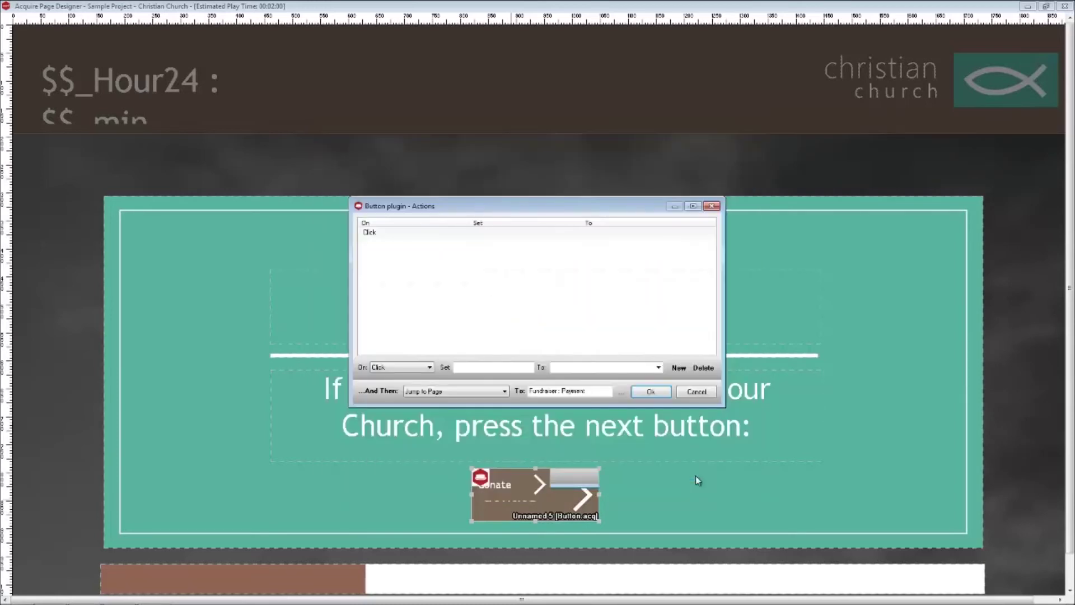
pyautogui.click(650, 391)
pyautogui.click(631, 398)
pyautogui.click(940, 112)
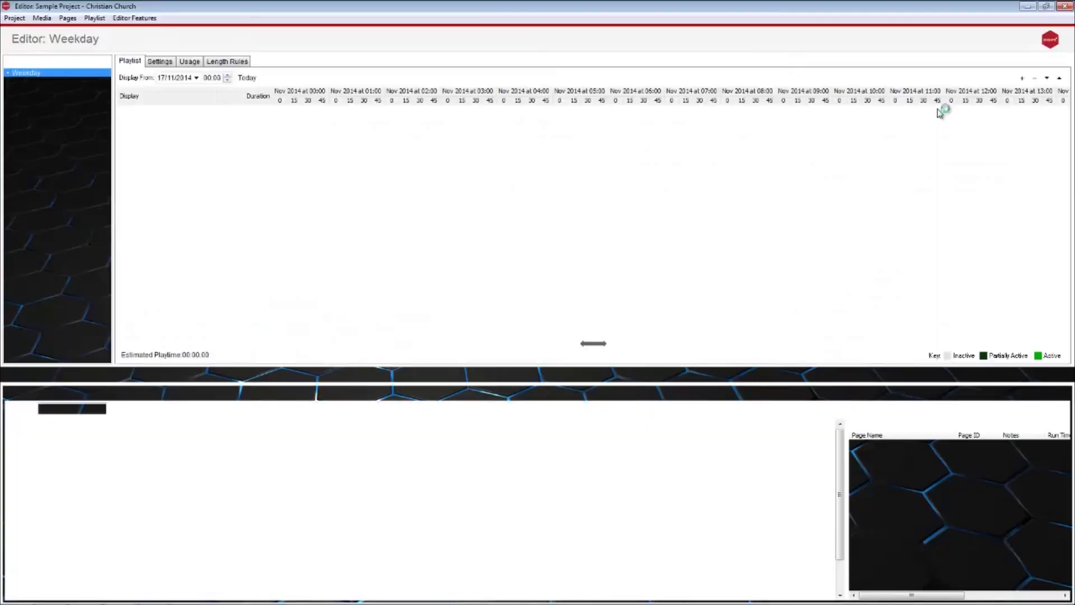
# Open the "Fundraiser : Payment" page for editing and add a click action to its next button.
pyautogui.doubleClick(588, 377)
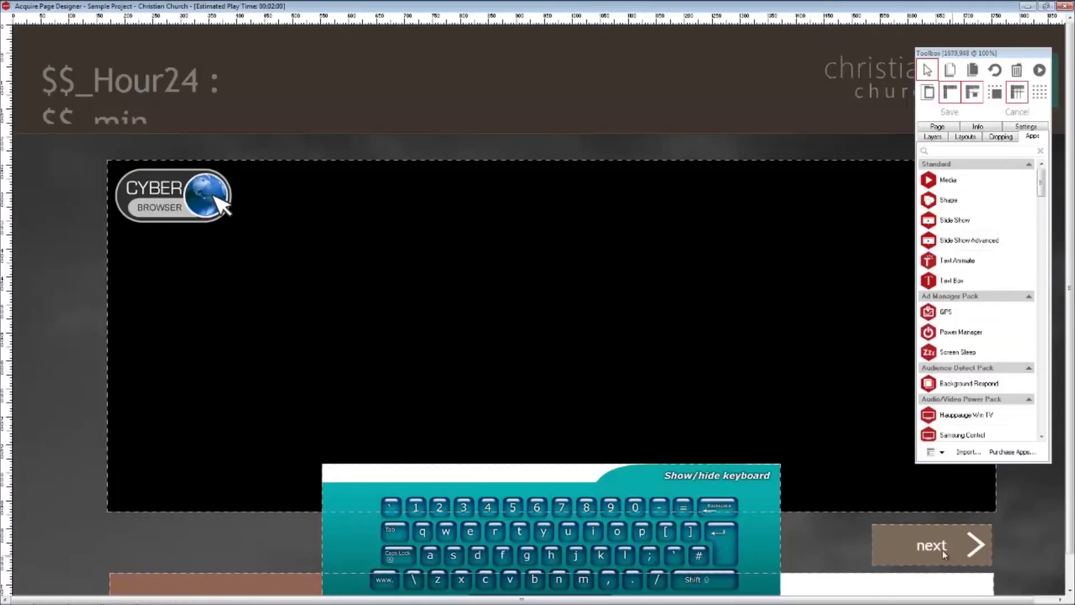
pyautogui.doubleClick(942, 550)
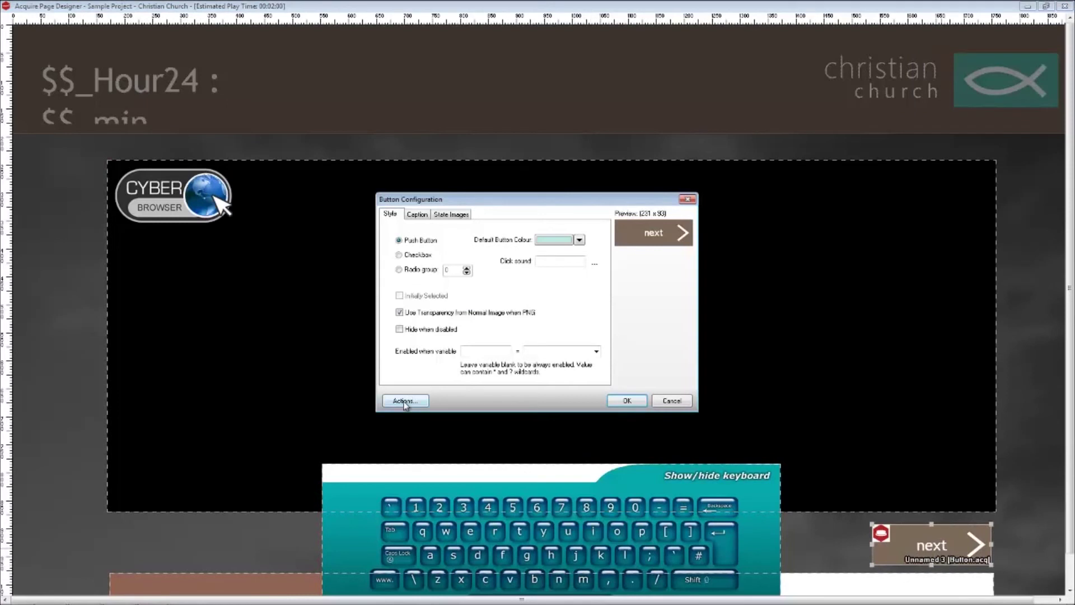
pyautogui.click(405, 401)
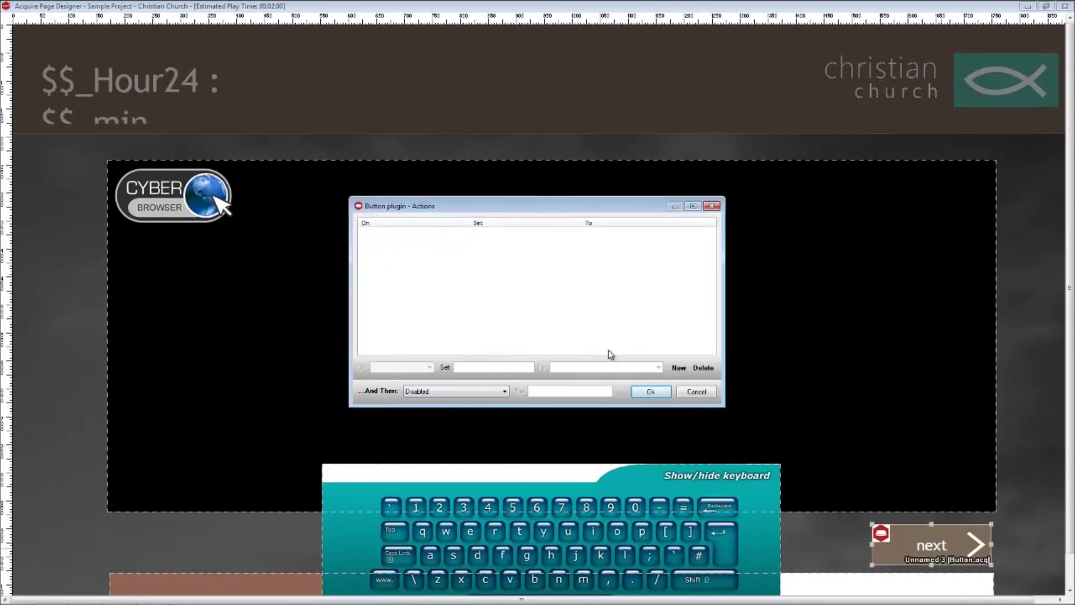
pyautogui.click(678, 367)
# Make the next button's click action jump to the "Fundraiser : Thank you" page and save the page.
pyautogui.click(483, 392)
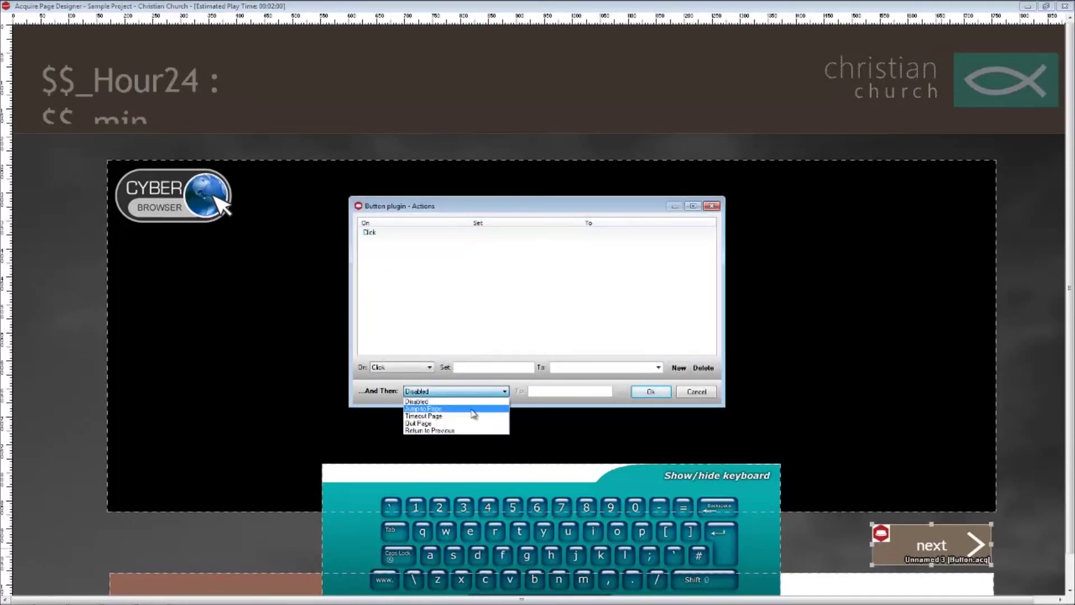
pyautogui.click(472, 409)
pyautogui.click(620, 392)
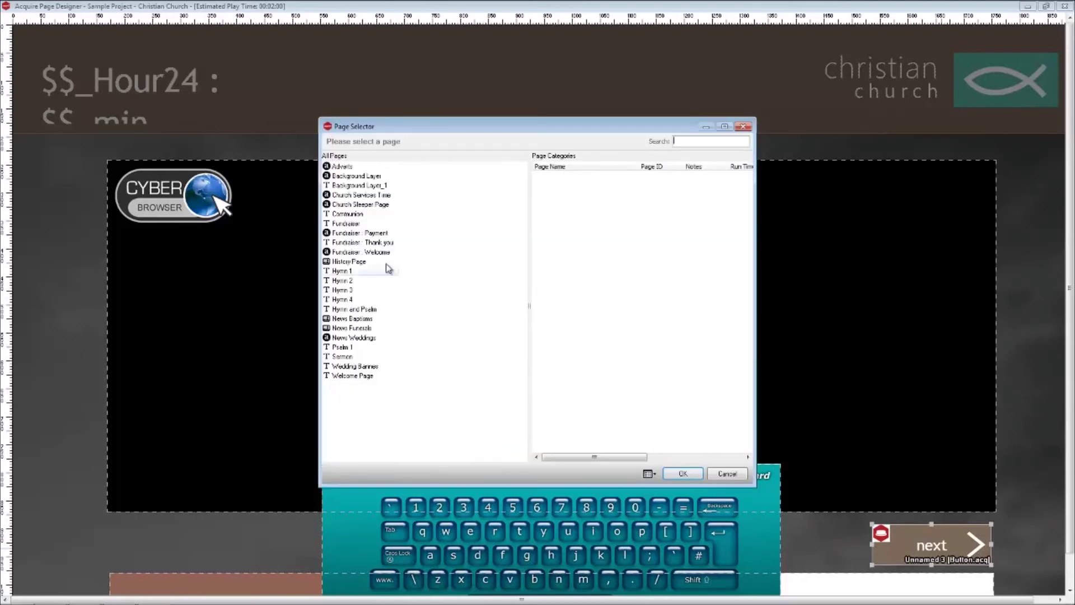
pyautogui.click(372, 242)
pyautogui.click(683, 474)
pyautogui.click(651, 391)
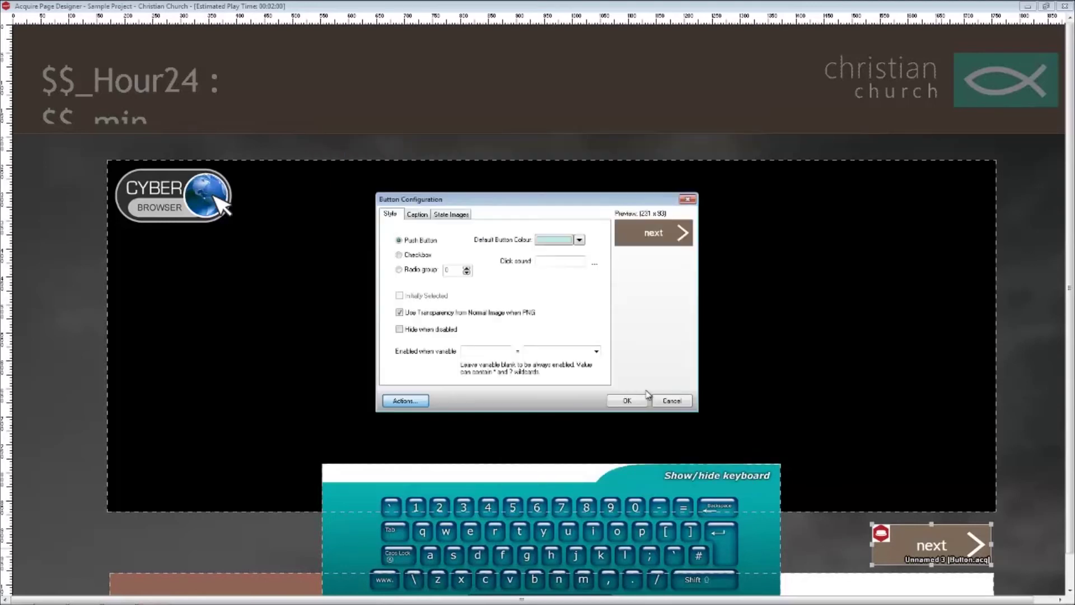
pyautogui.click(666, 394)
pyautogui.click(939, 114)
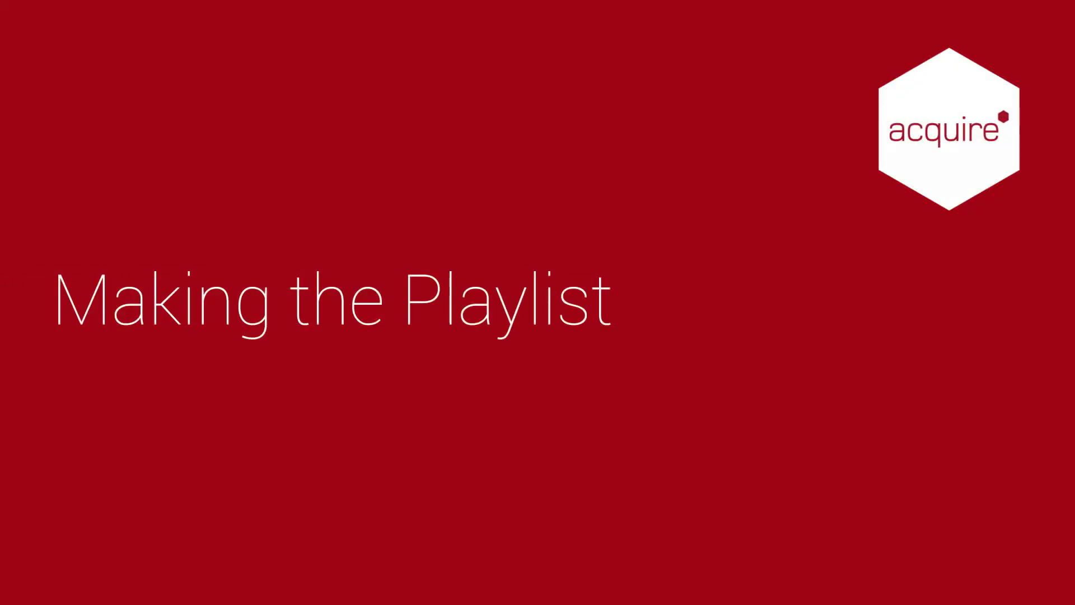
# Fill the Weekday playlist with History Page, Church Services Time, Adverts, the three News pages and Fundraiser, and exclude the hours before 12:00 from their schedules.
pyautogui.moveTo(743, 448); pyautogui.dragTo(319, 263)
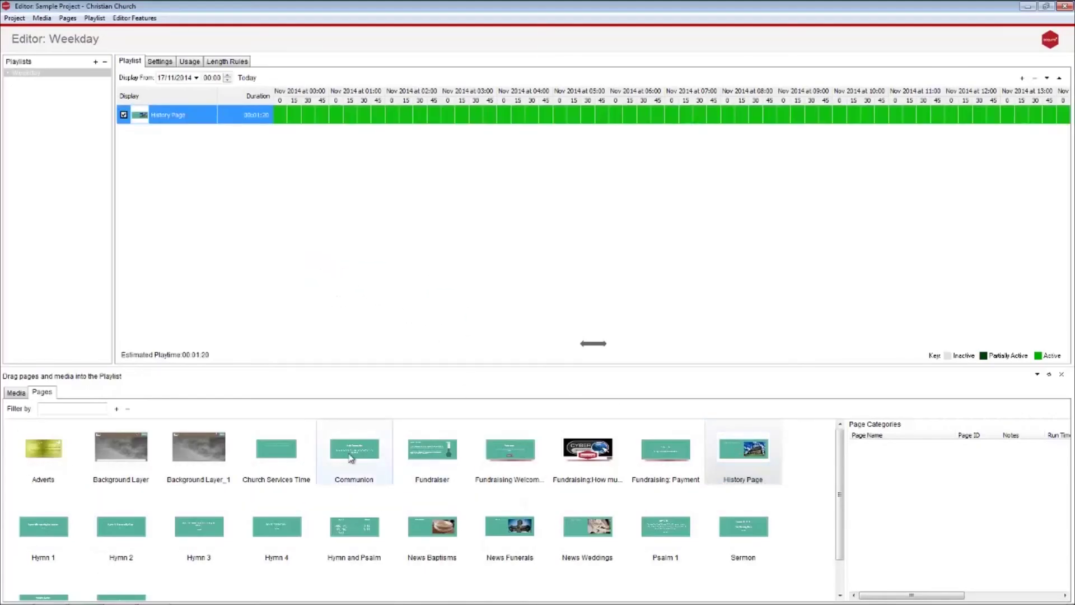
pyautogui.moveTo(286, 459); pyautogui.dragTo(274, 243)
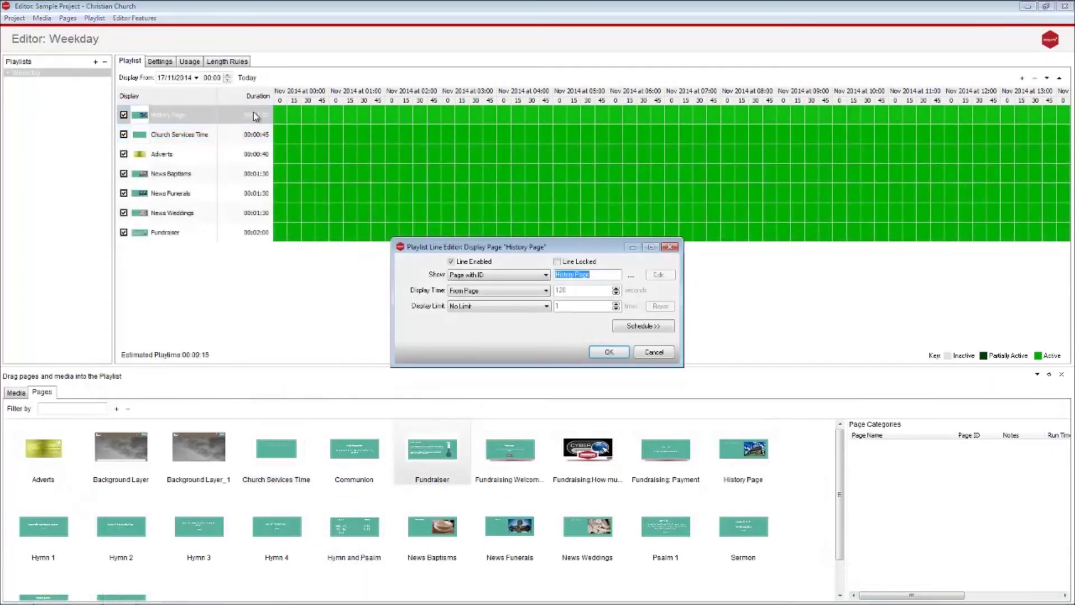
pyautogui.click(643, 326)
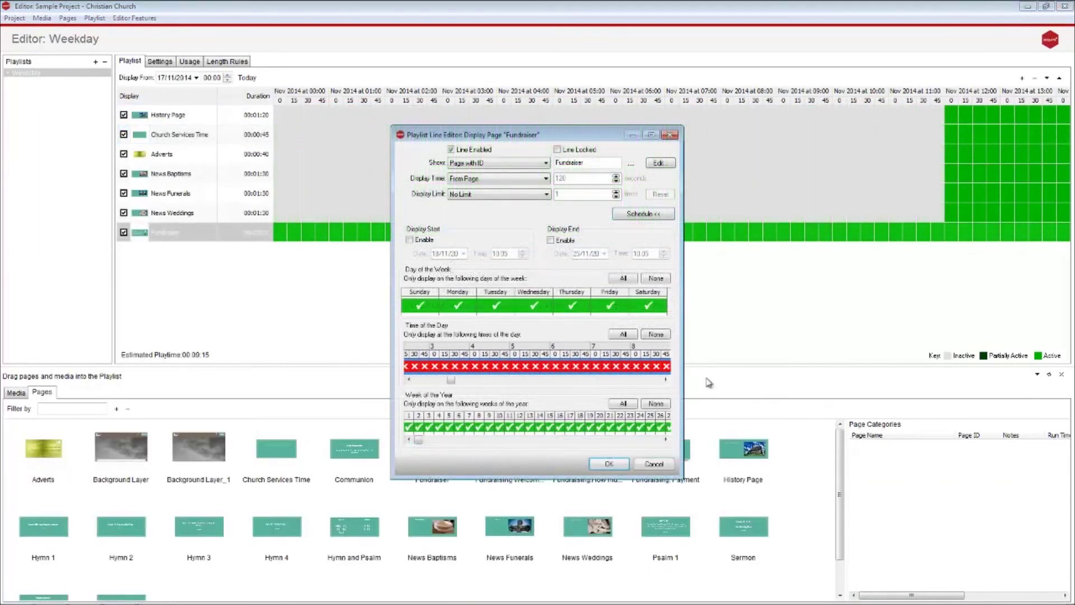
pyautogui.click(610, 463)
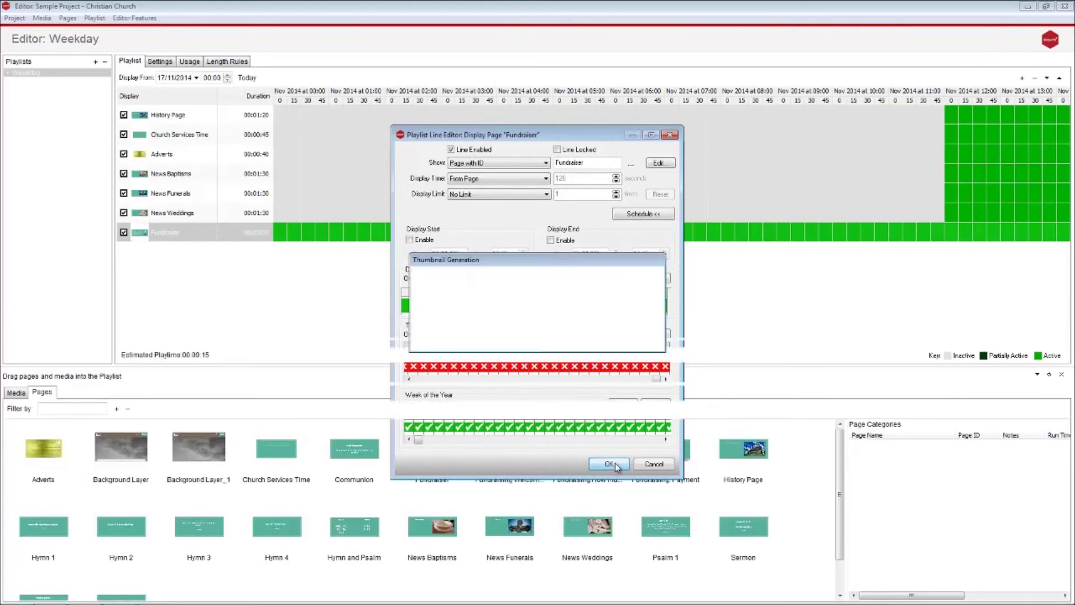
# Create a new blank page and place a Screen Sleep app covering the whole page.
pyautogui.click(116, 408)
pyautogui.scroll(-5, 1045, 191)
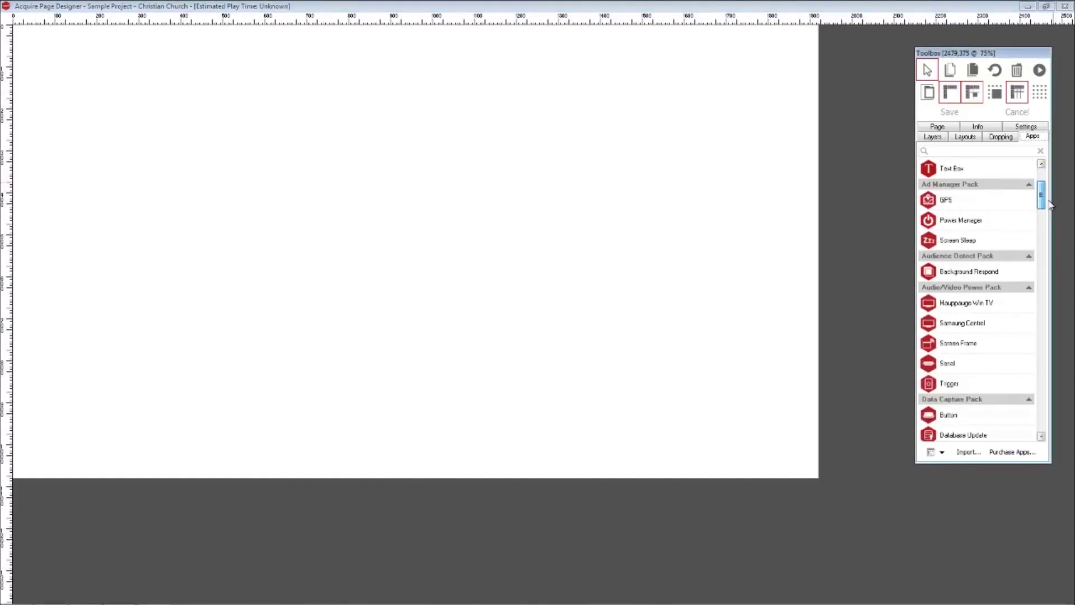
pyautogui.scroll(5, 1048, 191)
pyautogui.scroll(-1, 1045, 185)
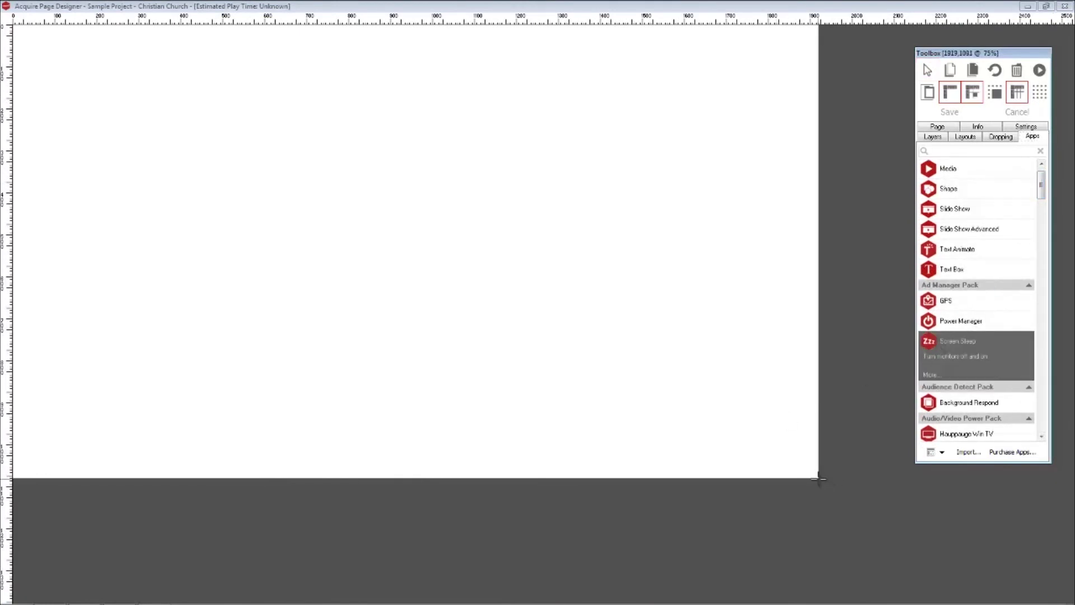
pyautogui.moveTo(818, 477); pyautogui.dragTo(13, 25)
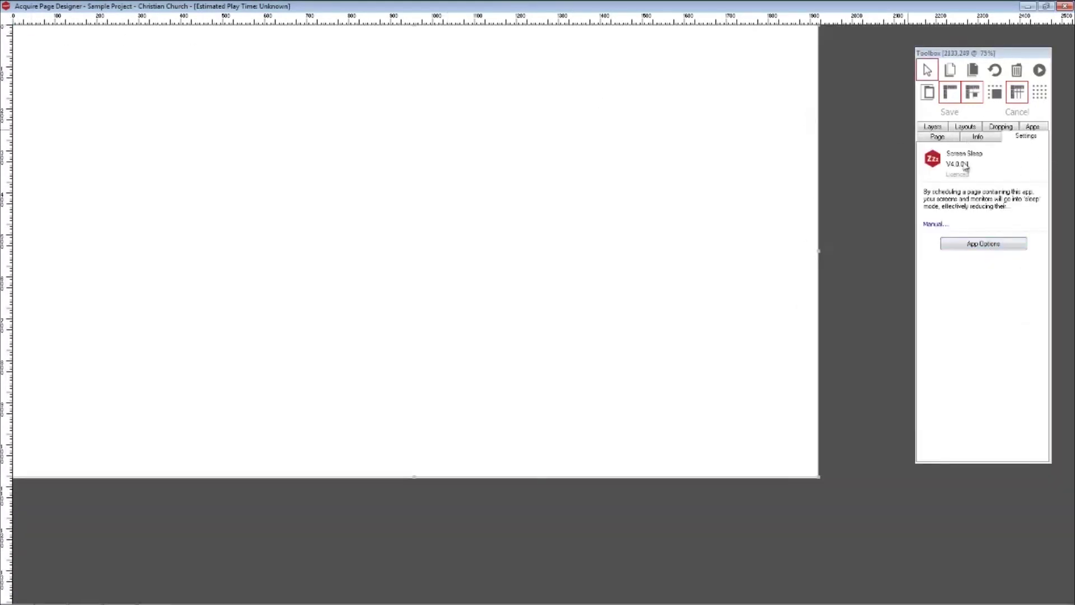
# Give the page a fixed page time of 00:01:01 and save it with the ID "Church Sleeper Page".
pyautogui.click(941, 127)
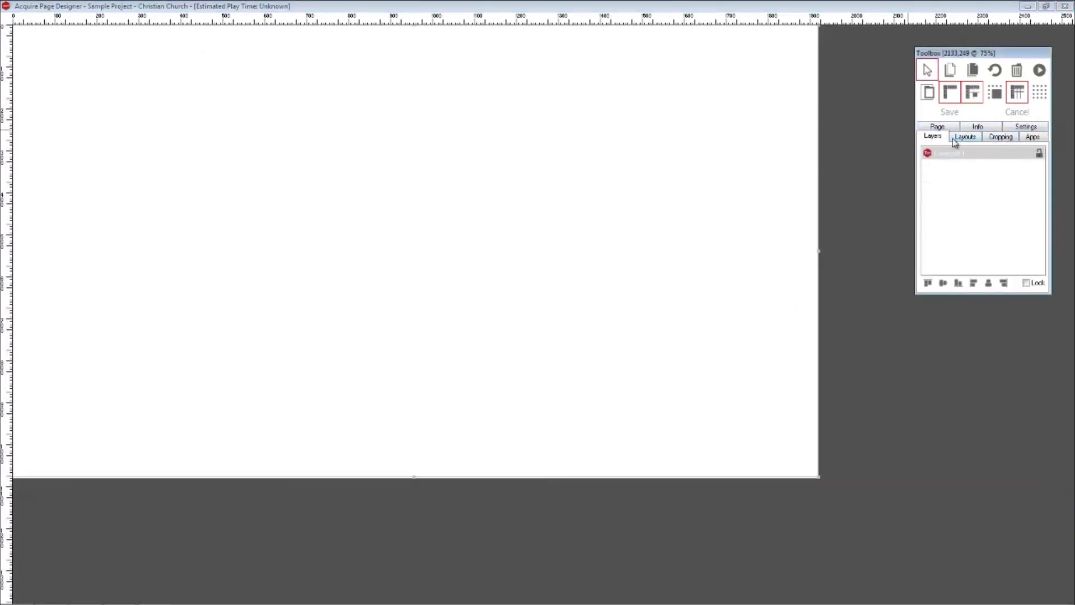
pyautogui.click(946, 127)
pyautogui.click(997, 360)
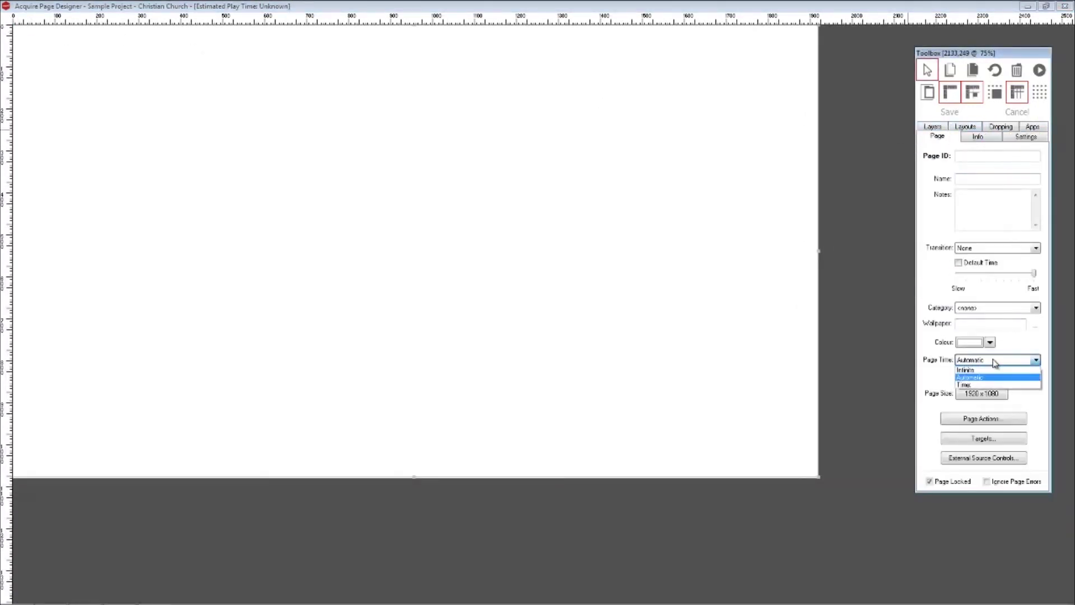
pyautogui.click(974, 385)
pyautogui.click(987, 375)
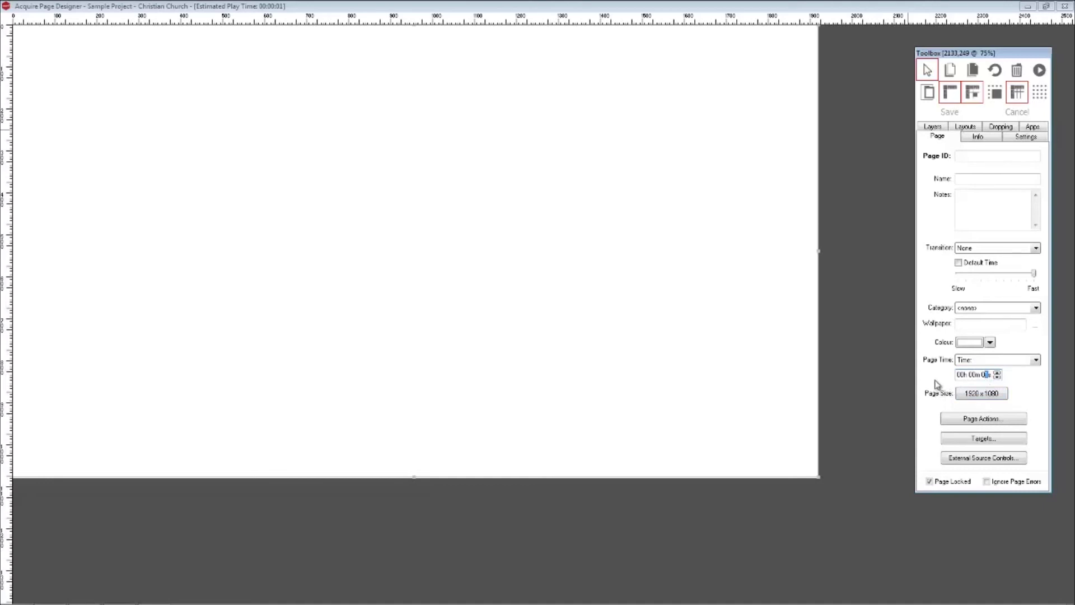
pyautogui.click(975, 375)
pyautogui.write('1')
pyautogui.click(940, 114)
pyautogui.write('Che')
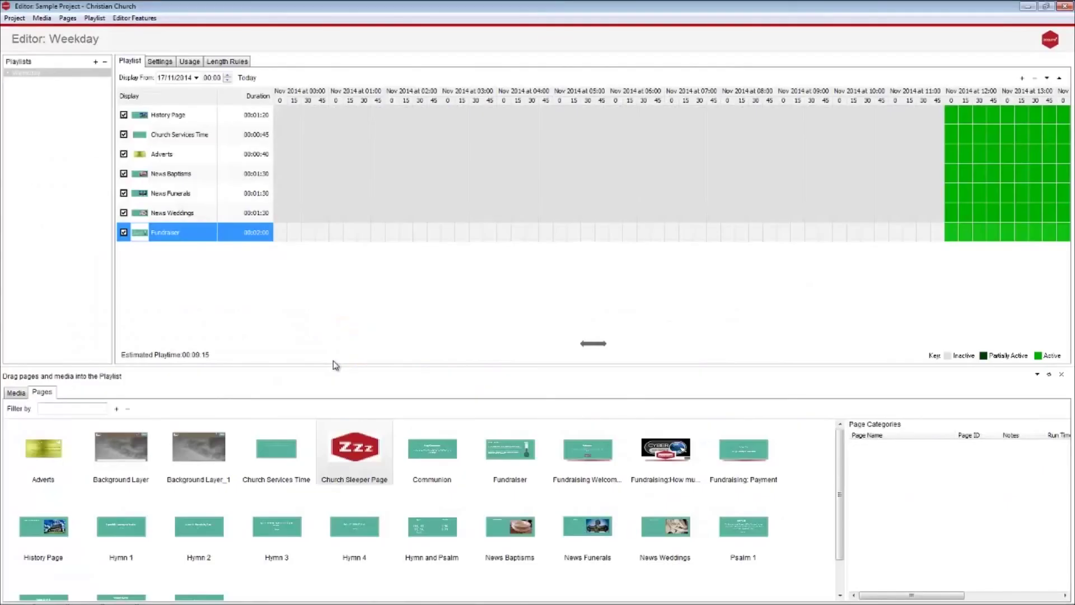
# Add Church Sleeper Page to the end of the Weekday playlist and exclude 12:00 to 17:00 from its time-of-day schedule.
pyautogui.moveTo(354, 448); pyautogui.dragTo(183, 255)
pyautogui.doubleClick(253, 254)
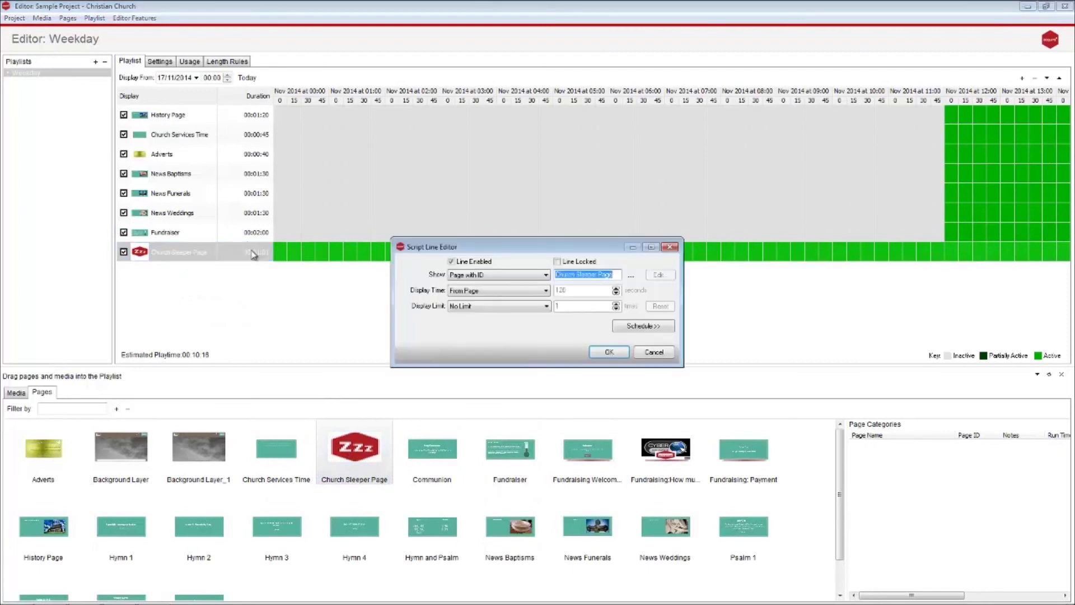
pyautogui.click(642, 327)
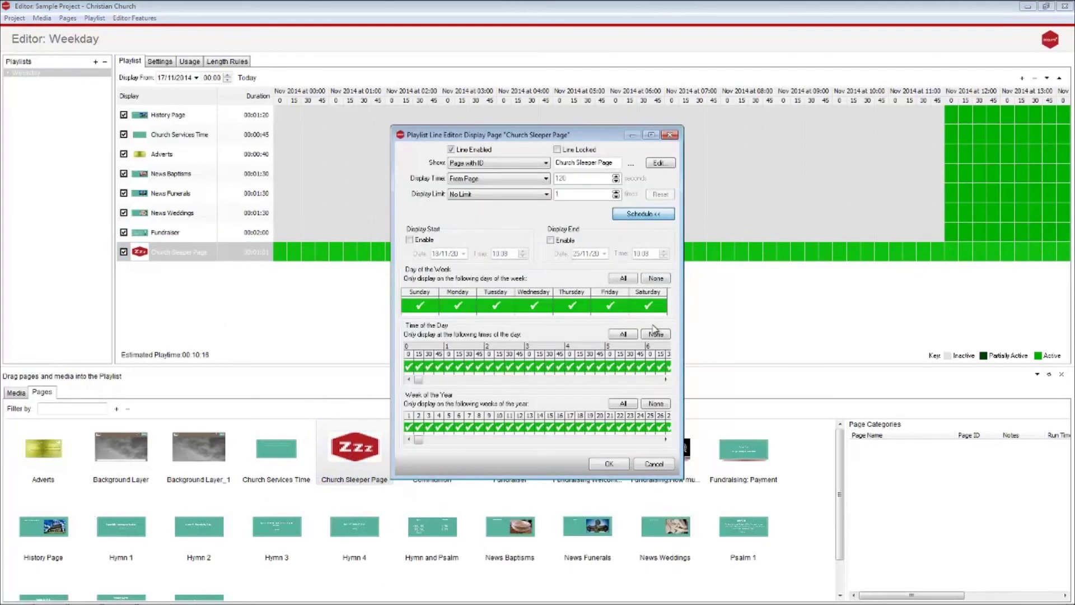
pyautogui.moveTo(420, 379); pyautogui.dragTo(554, 393)
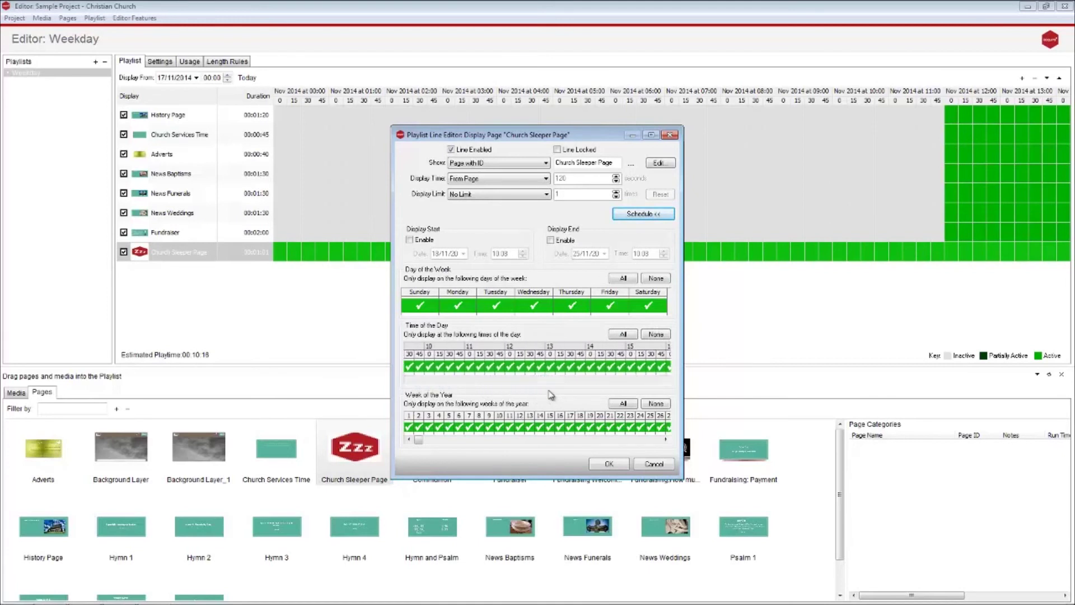
pyautogui.moveTo(488, 366); pyautogui.dragTo(613, 370)
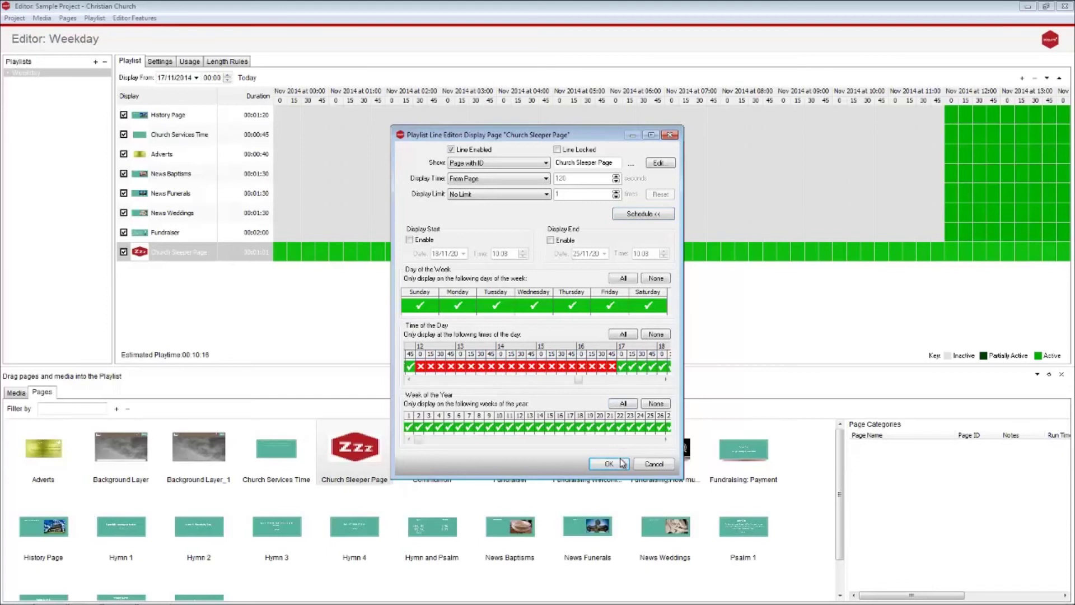
pyautogui.click(615, 464)
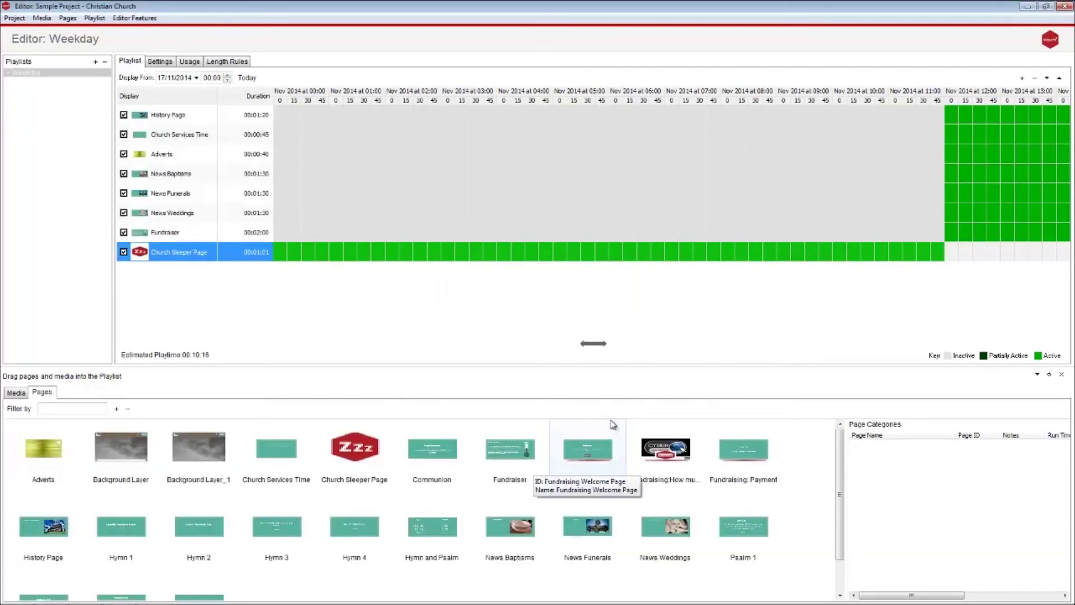
# Open the Playlist Manager and add a new playlist with the filename "Sunday Playlist".
pyautogui.click(60, 220)
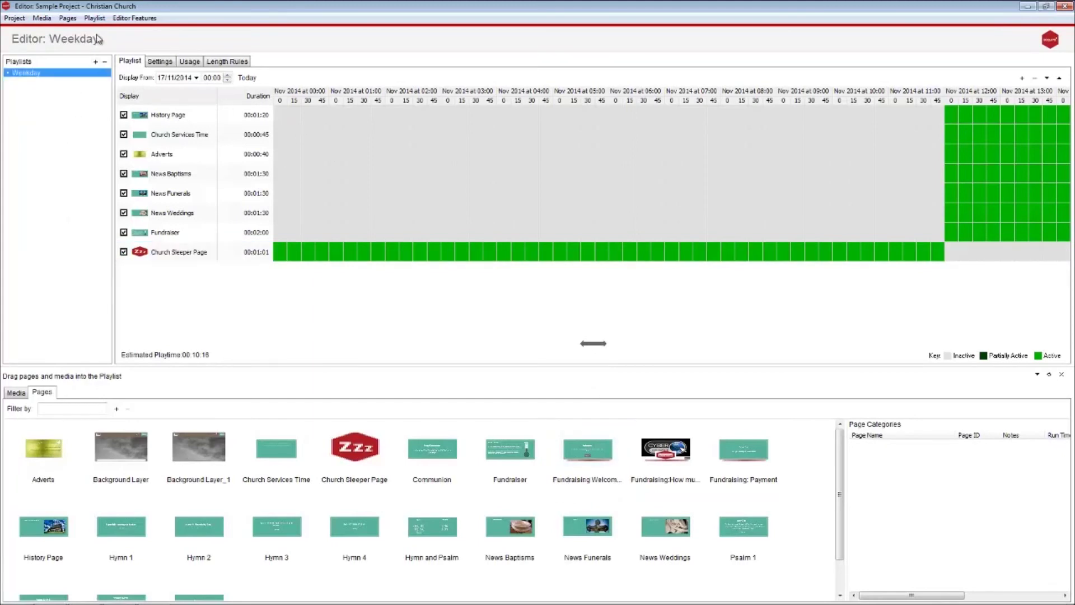
pyautogui.click(95, 18)
pyautogui.click(143, 128)
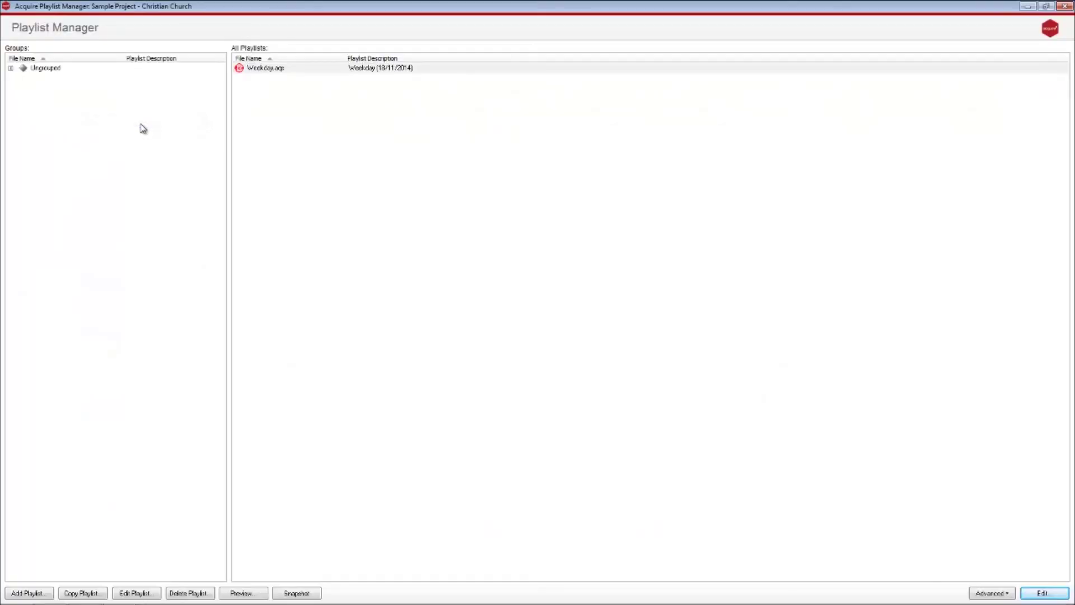
pyautogui.click(28, 593)
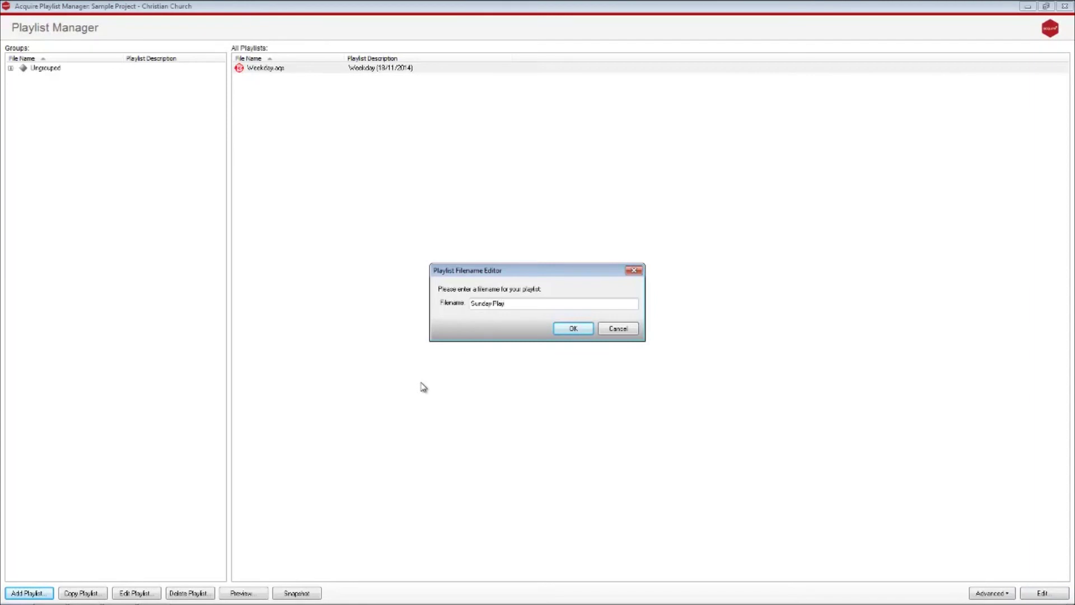
pyautogui.press('Return')
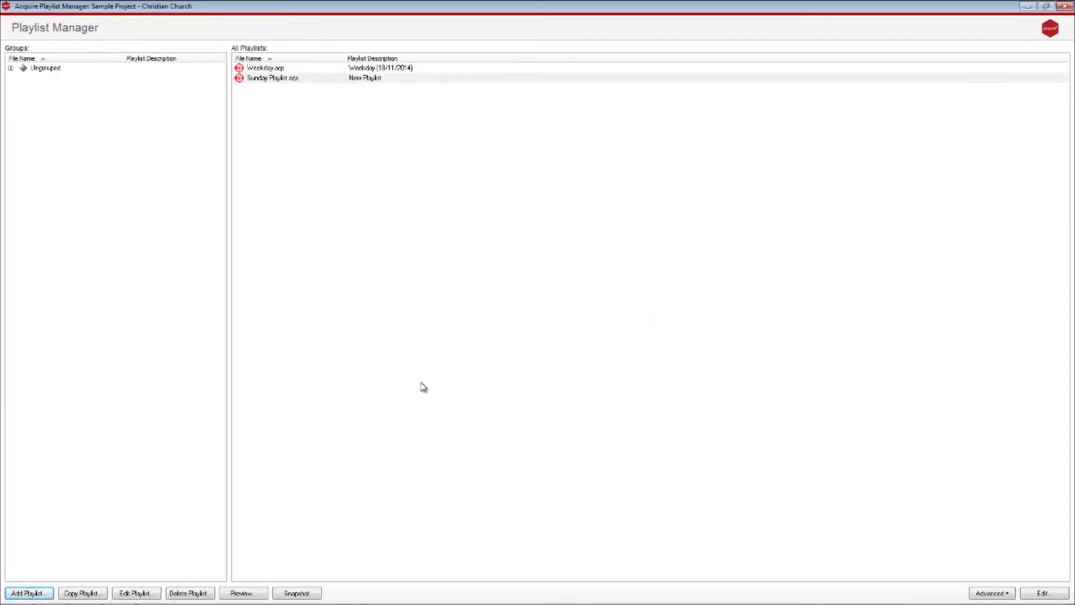
# Open Sunday Playlist for editing and add the Hymn and Psalm page to it.
pyautogui.doubleClick(274, 78)
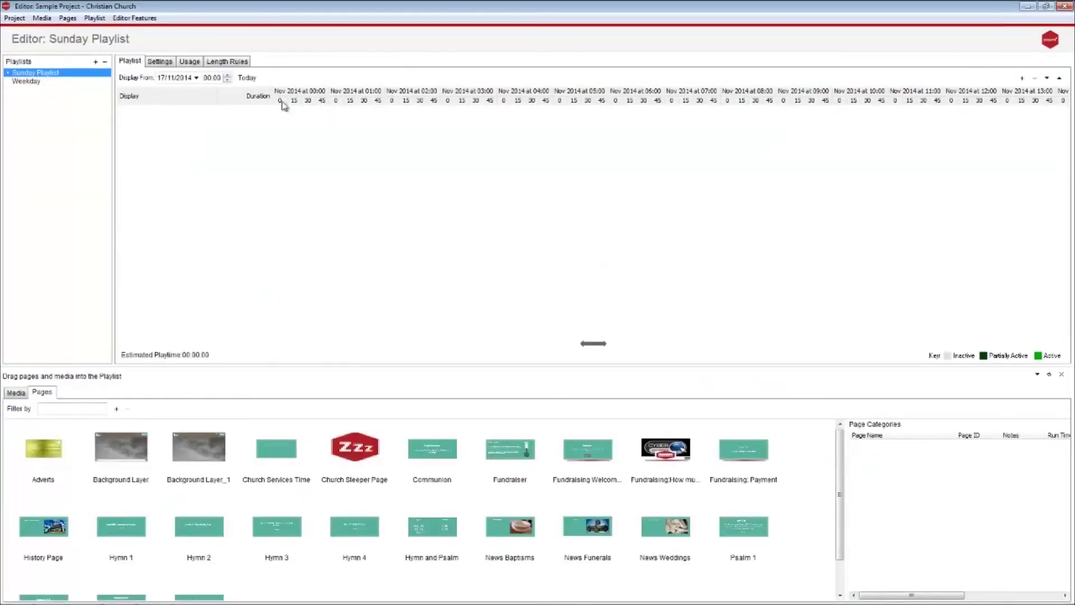
pyautogui.click(422, 531)
pyautogui.moveTo(382, 432); pyautogui.dragTo(203, 219)
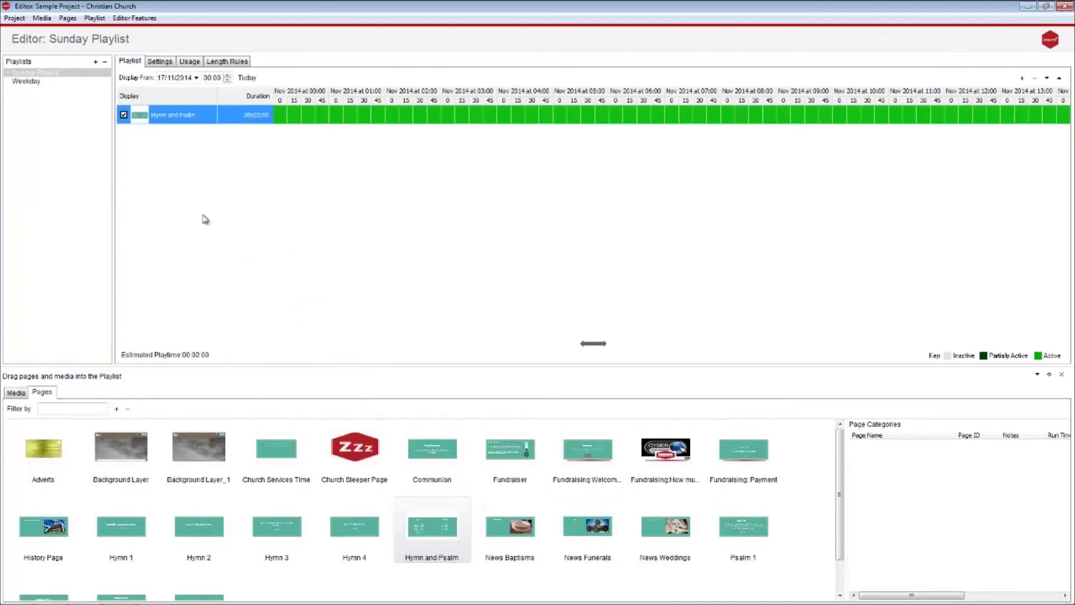
# Limit the Hymn and Psalm line's time-of-day schedule to 09:00 to 12:00.
pyautogui.doubleClick(261, 117)
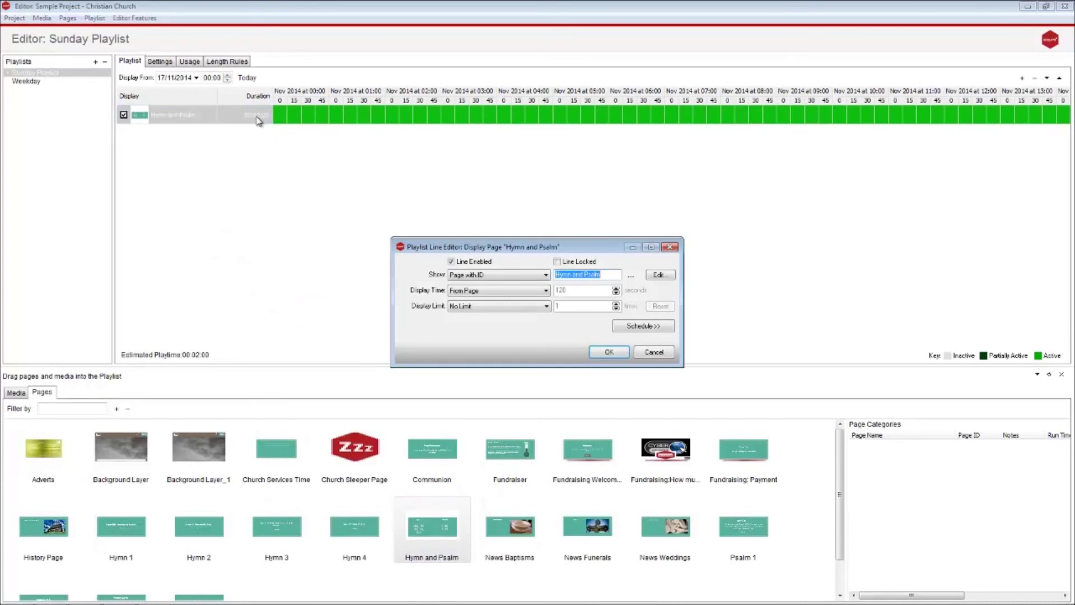
pyautogui.click(652, 328)
pyautogui.moveTo(409, 370); pyautogui.dragTo(576, 381)
pyautogui.moveTo(729, 385); pyautogui.dragTo(729, 385)
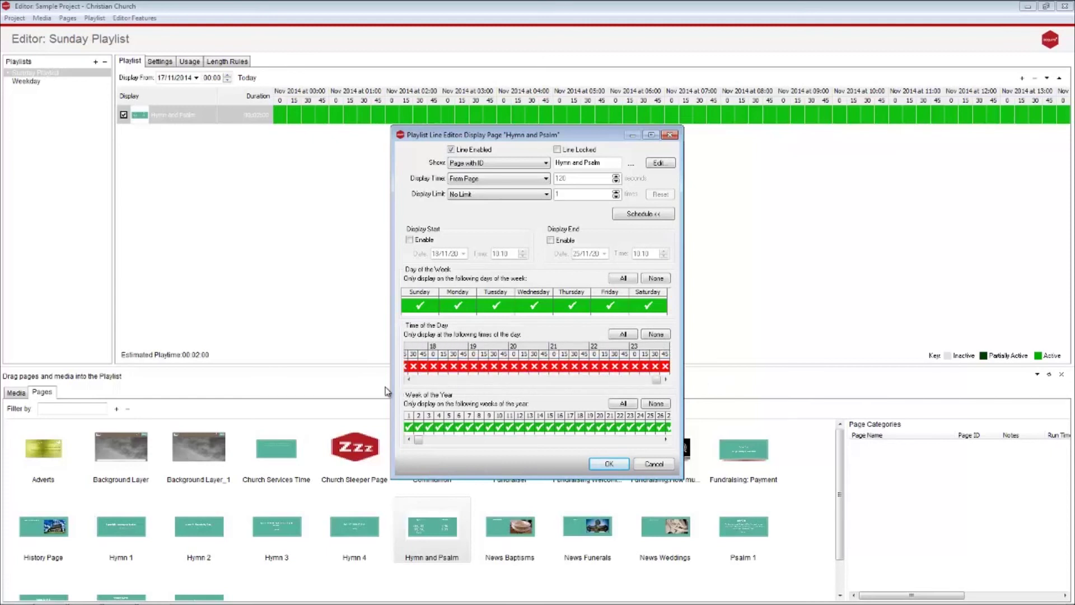
pyautogui.click(609, 464)
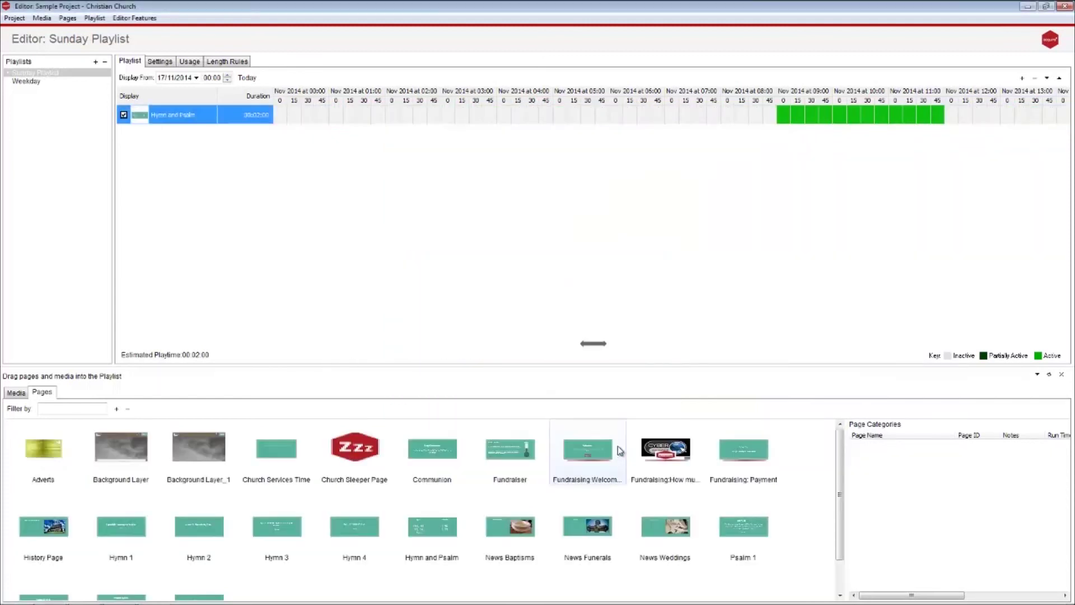
# Add a playlist line that runs Weekday.aqs, scheduled for the afternoon from 12:00 with the morning and evening hours excluded.
pyautogui.click(1022, 79)
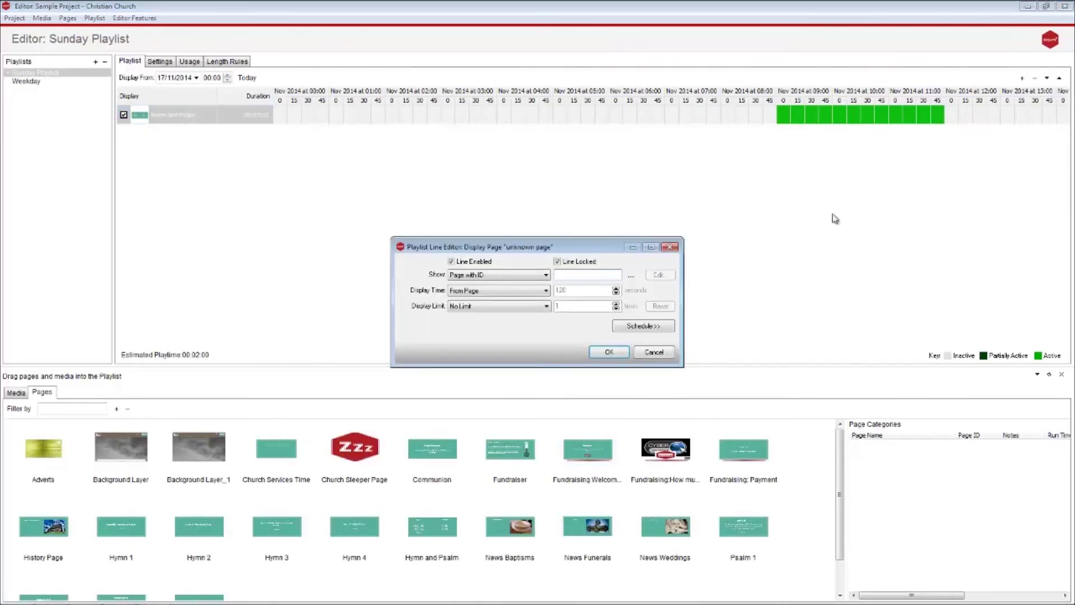
pyautogui.click(542, 275)
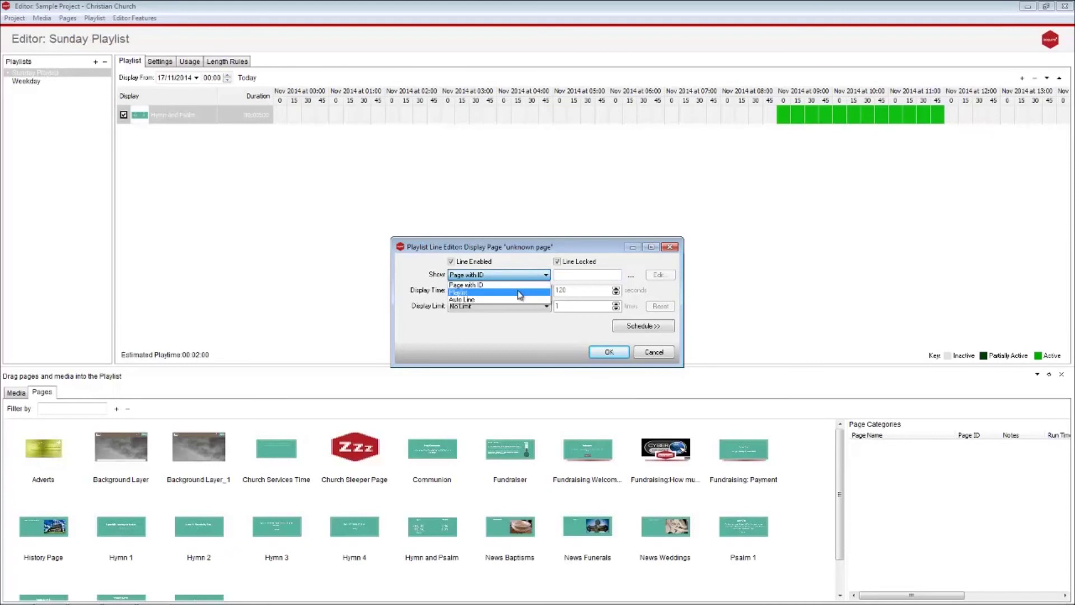
pyautogui.click(519, 296)
pyautogui.click(630, 275)
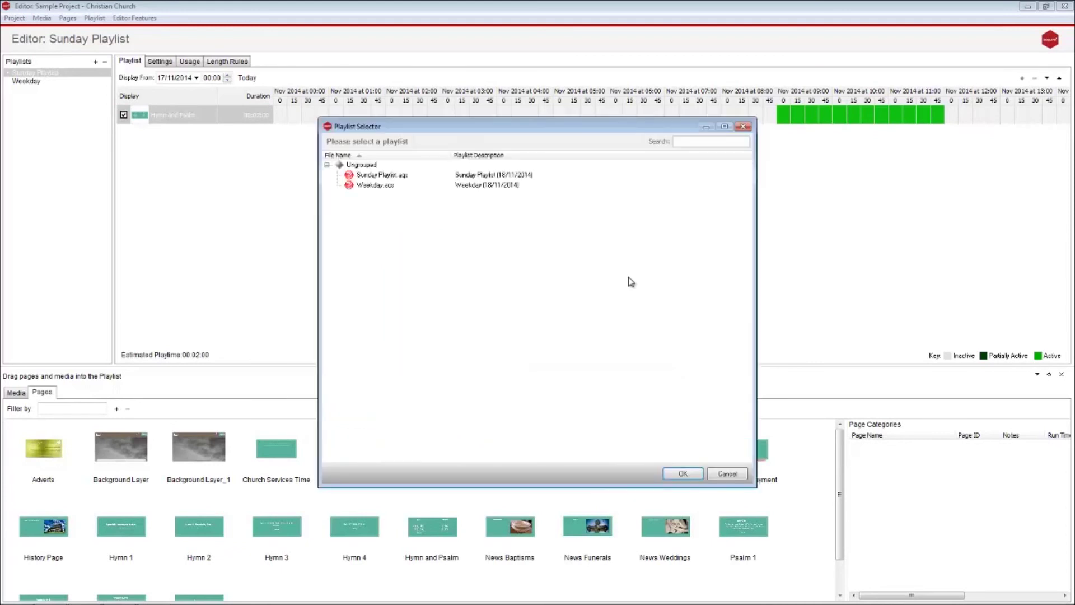
pyautogui.click(412, 189)
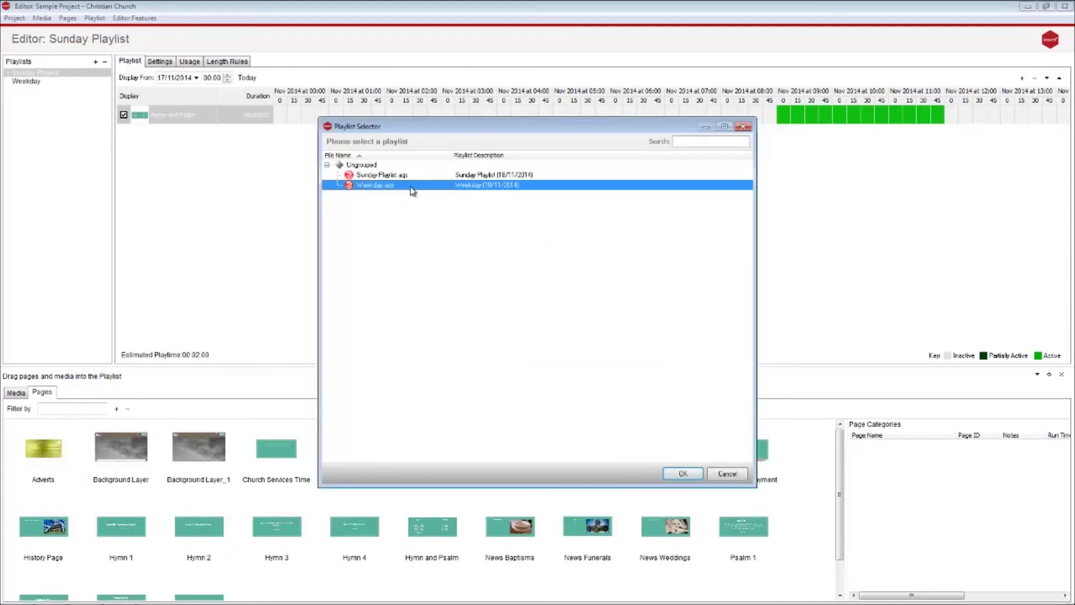
pyautogui.click(672, 475)
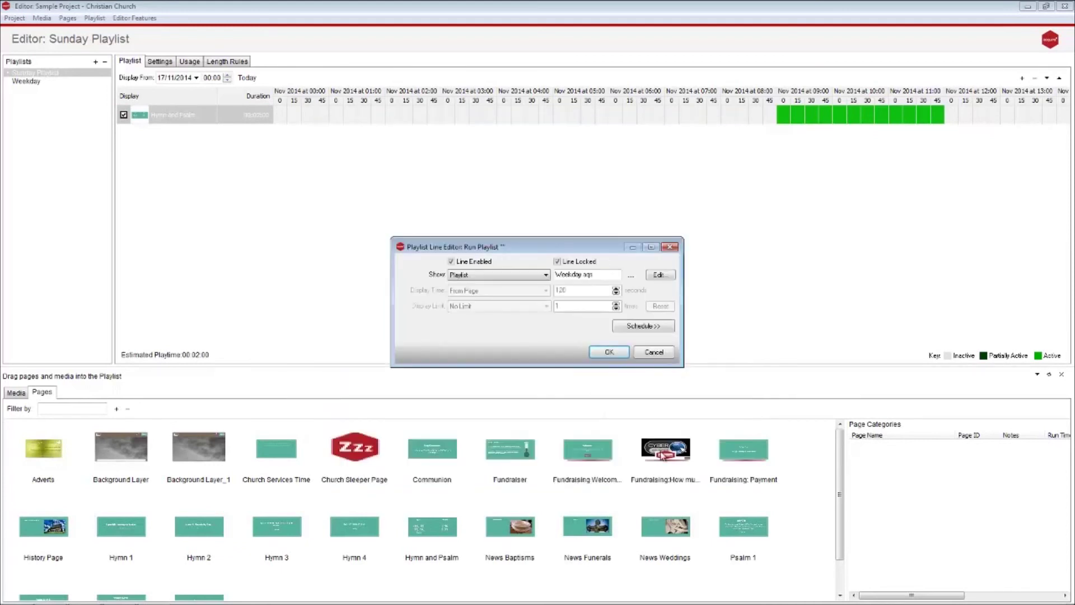
pyautogui.click(641, 326)
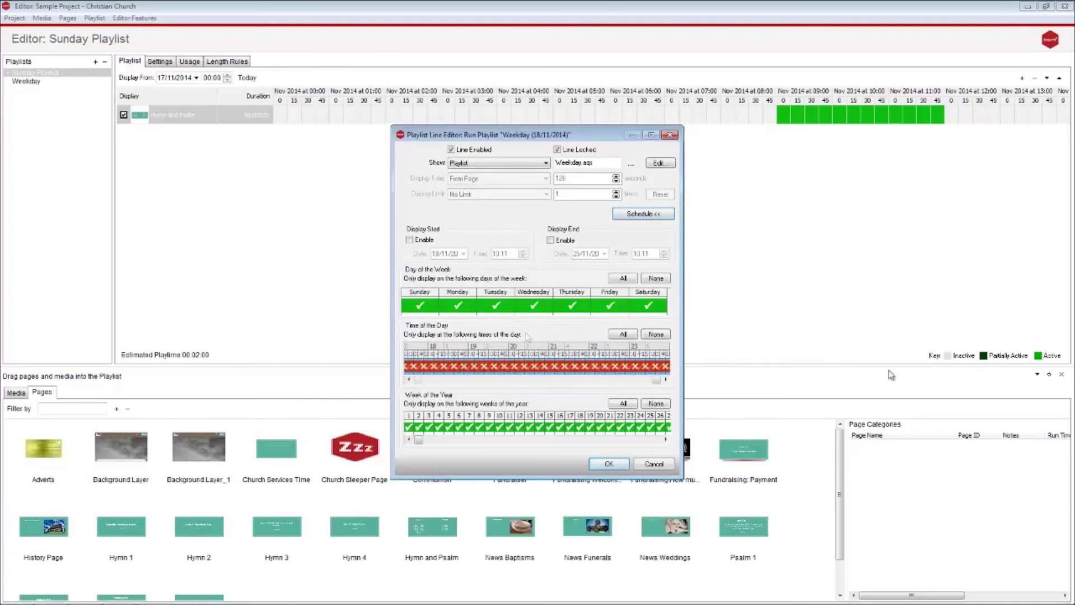
pyautogui.click(621, 463)
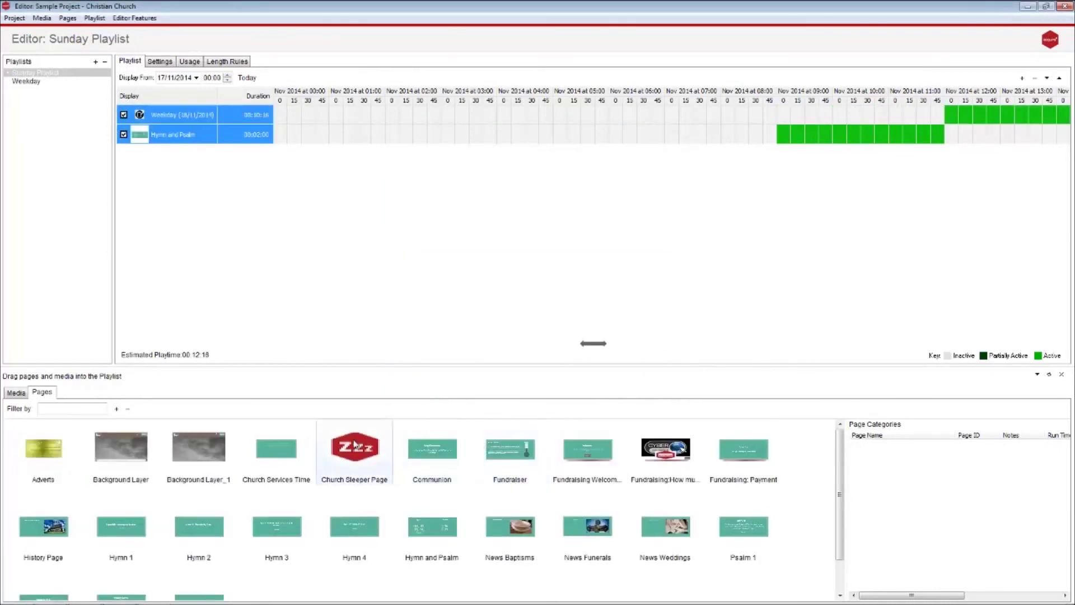
# Add Church Sleeper Page to the end of Sunday Playlist and exclude 09:00 to 17:00 from its time-of-day schedule.
pyautogui.moveTo(352, 449); pyautogui.dragTo(191, 248)
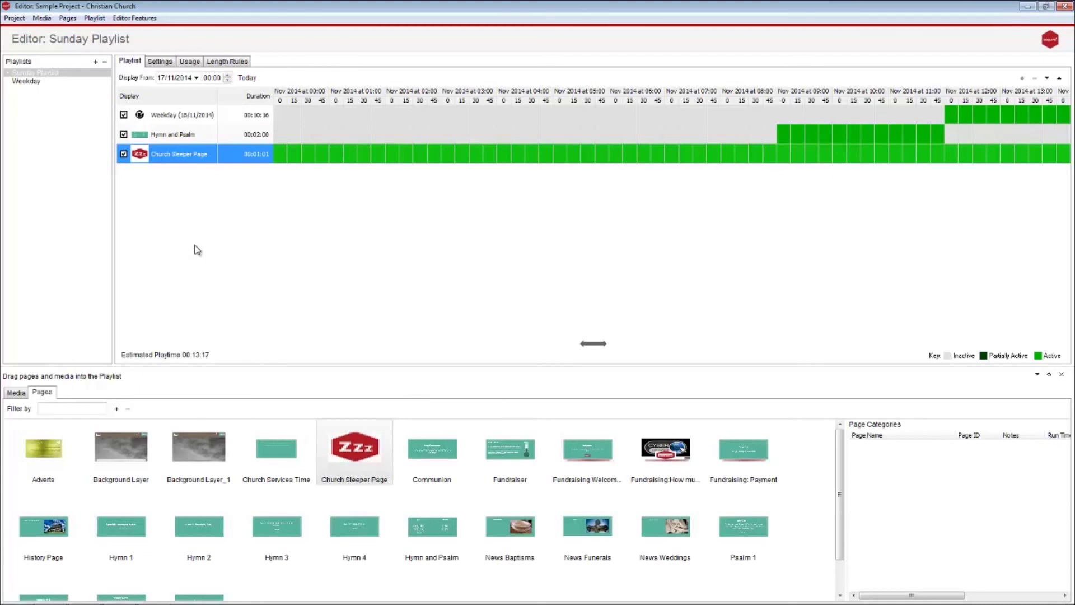
pyautogui.doubleClick(257, 155)
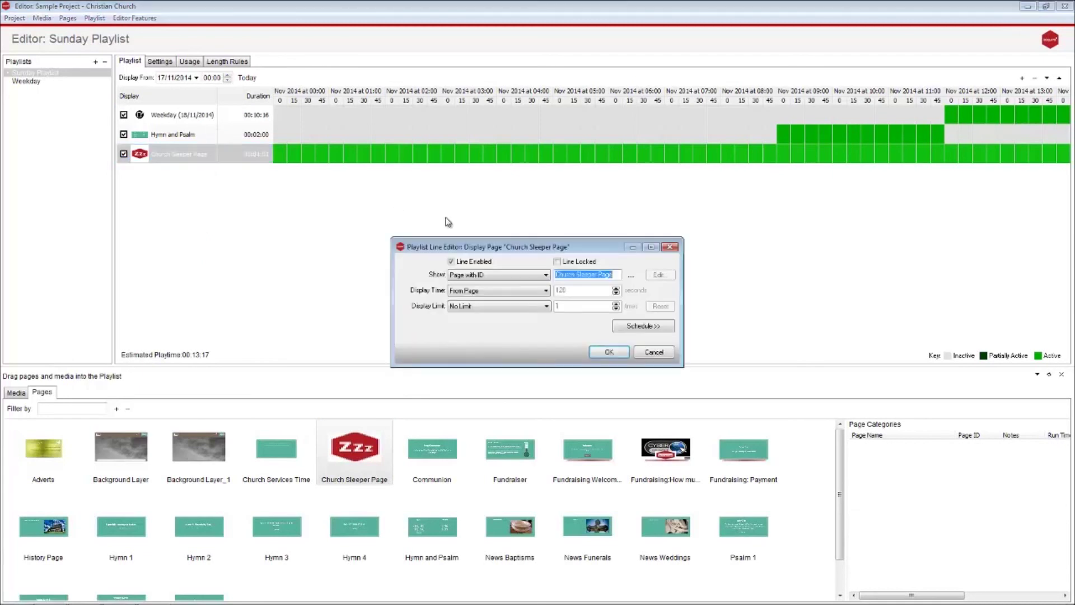
pyautogui.click(644, 326)
pyautogui.moveTo(616, 367)
pyautogui.mouseDown()
pyautogui.moveTo(666, 367)
pyautogui.moveTo(636, 368)
pyautogui.mouseUp()
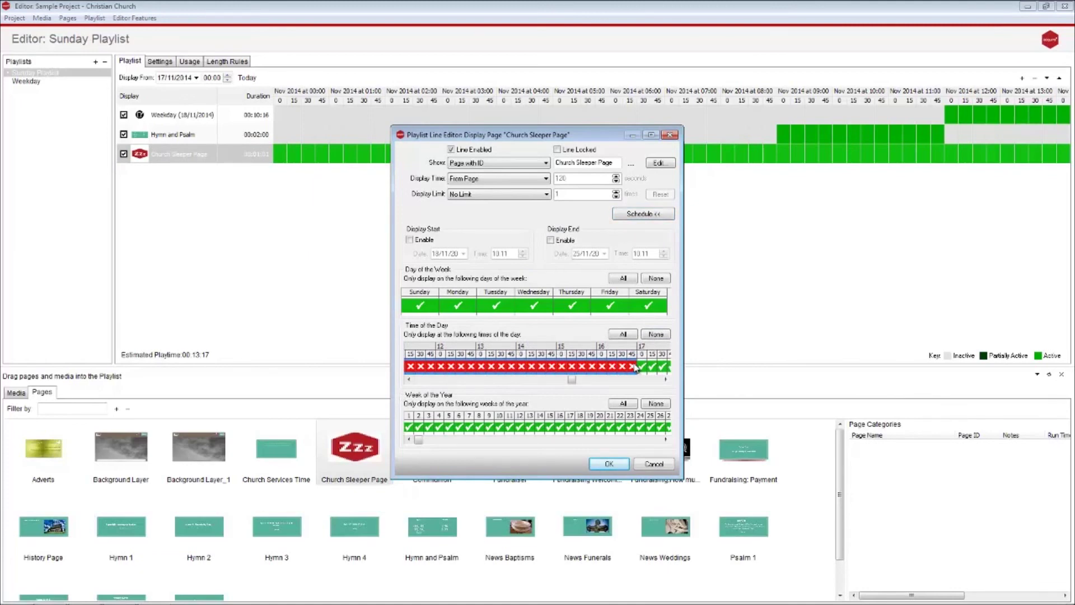
pyautogui.click(608, 464)
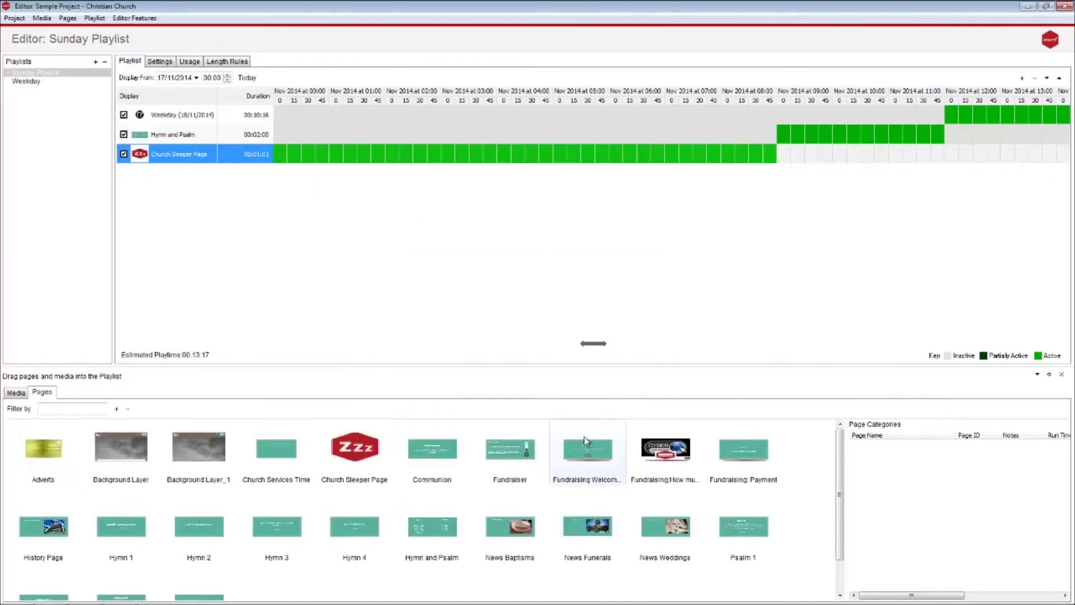
# Open the Playlist Manager and add a new playlist with the filename "Master".
pyautogui.click(91, 18)
pyautogui.click(133, 135)
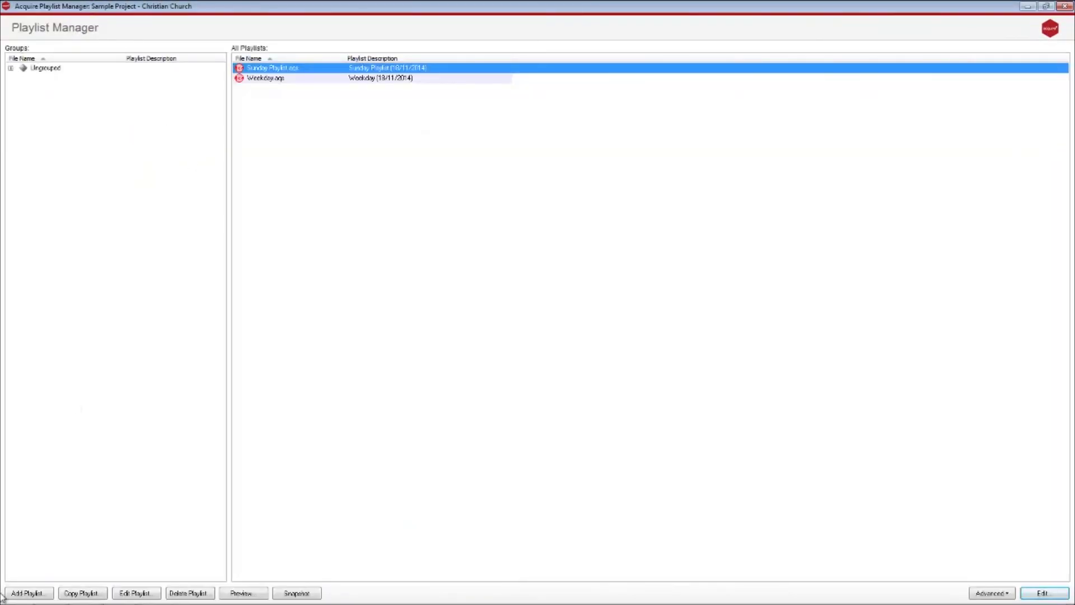
pyautogui.click(29, 593)
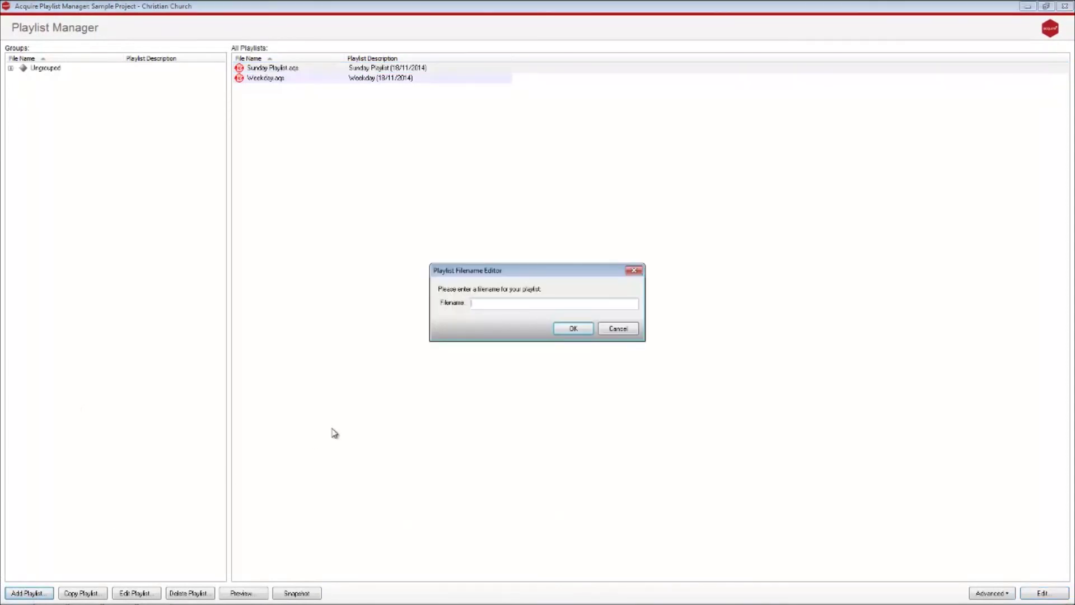
pyautogui.press('Return')
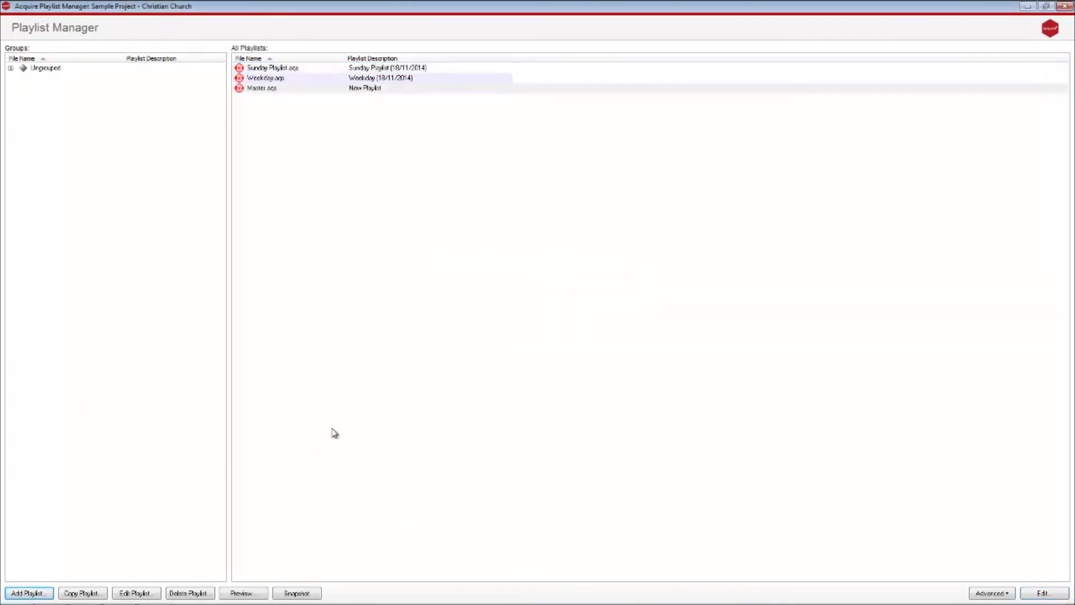
# Open the Master playlist and add a line that runs Weekday.aqs on every day except Sunday.
pyautogui.doubleClick(261, 89)
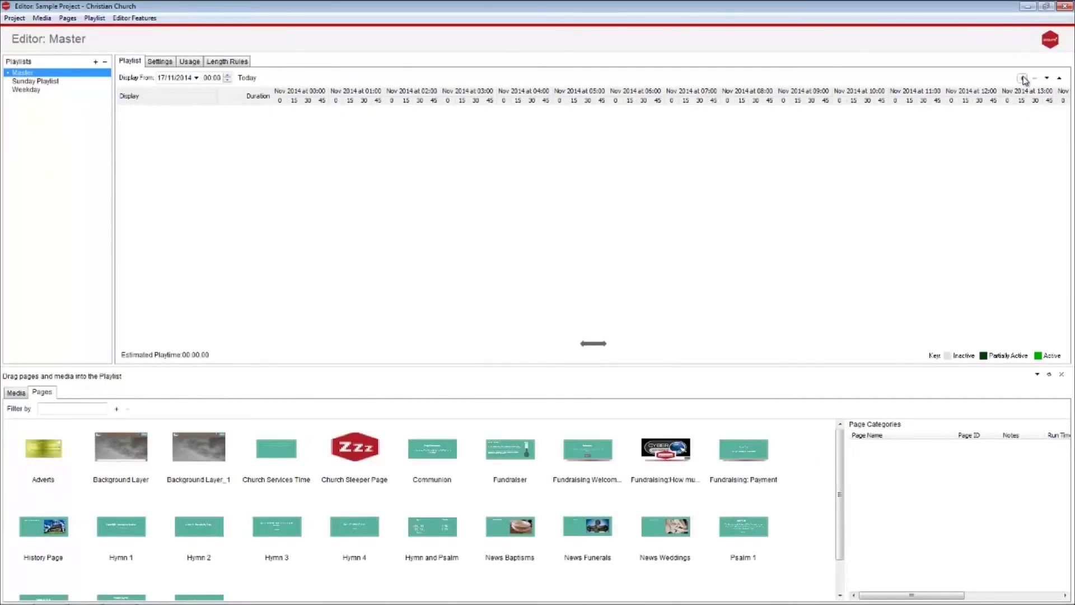
pyautogui.click(1021, 78)
pyautogui.click(546, 274)
pyautogui.click(493, 291)
pyautogui.click(631, 276)
pyautogui.click(375, 194)
pyautogui.click(682, 474)
pyautogui.click(635, 328)
pyautogui.click(421, 307)
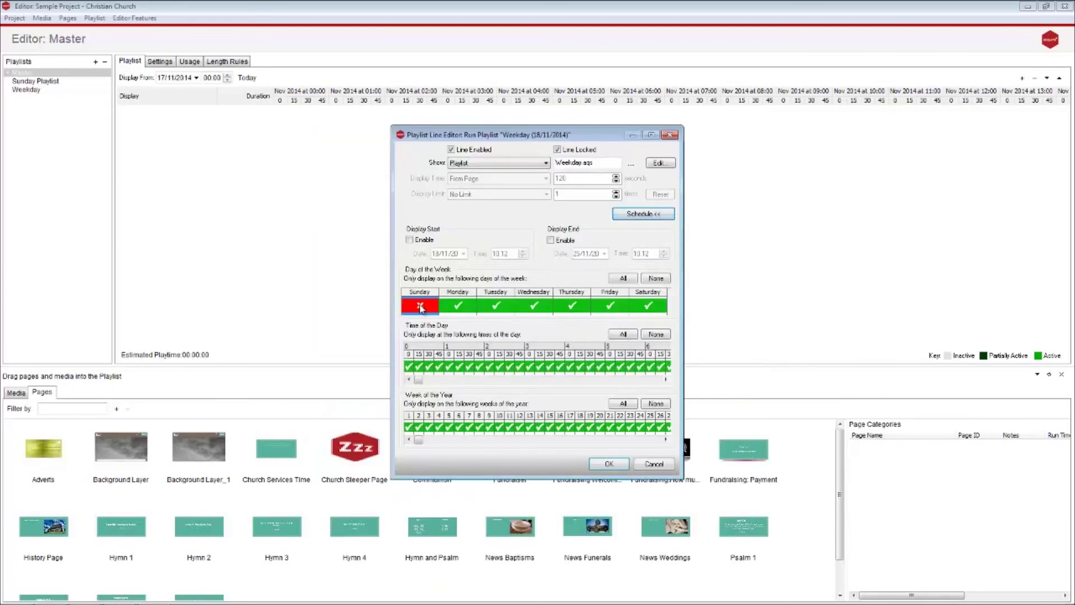
pyautogui.click(609, 464)
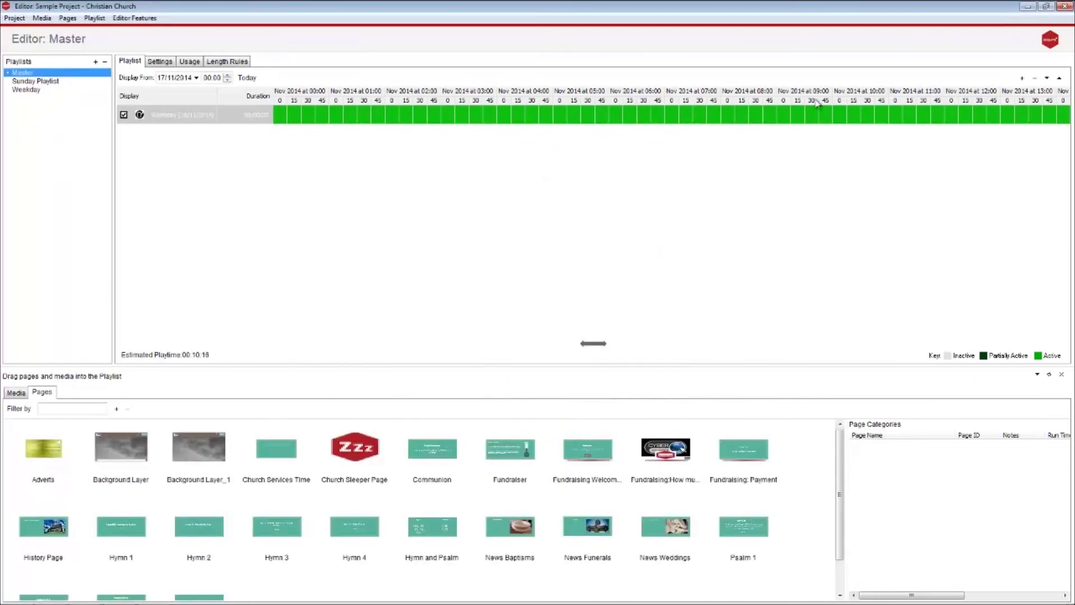
# Add a line to the Master playlist that runs Sunday Playlist.aqs on Sundays only.
pyautogui.click(1022, 78)
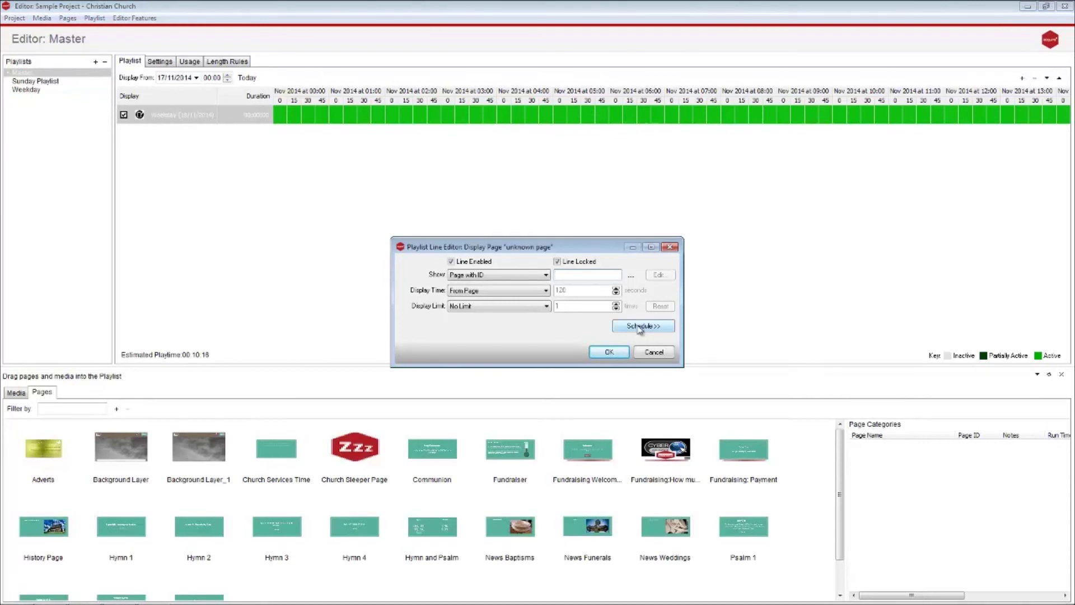
pyautogui.click(548, 275)
pyautogui.click(492, 297)
pyautogui.click(631, 275)
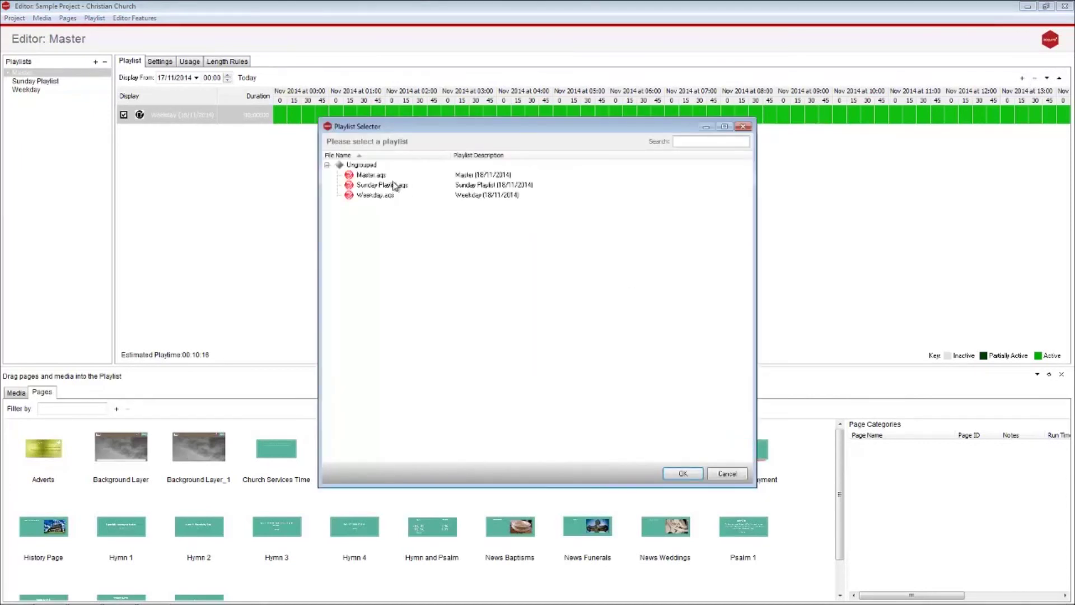
pyautogui.click(682, 473)
pyautogui.click(642, 327)
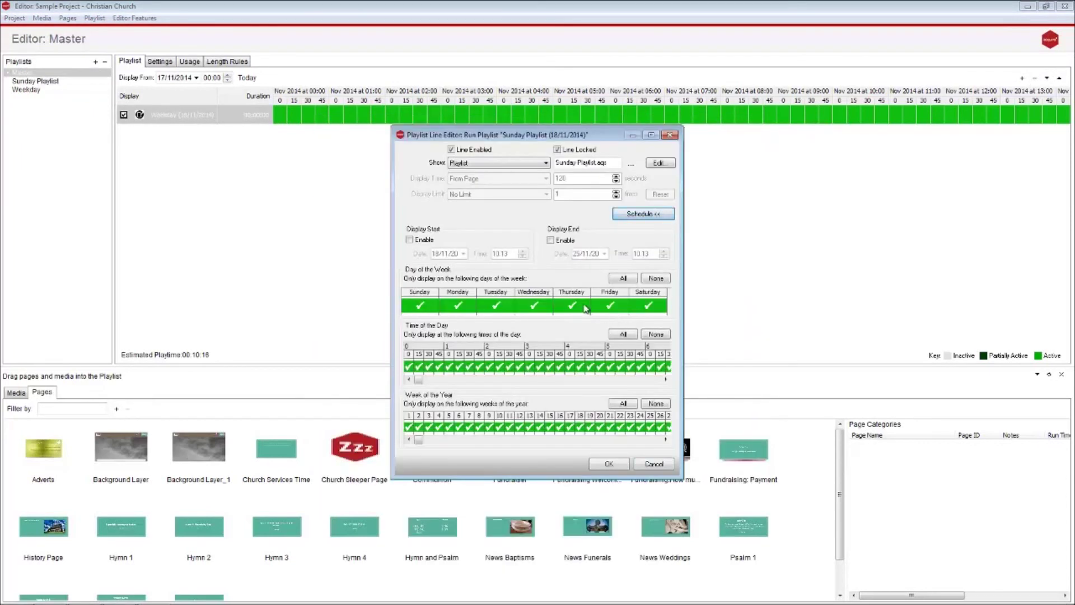
pyautogui.moveTo(438, 309); pyautogui.dragTo(649, 306)
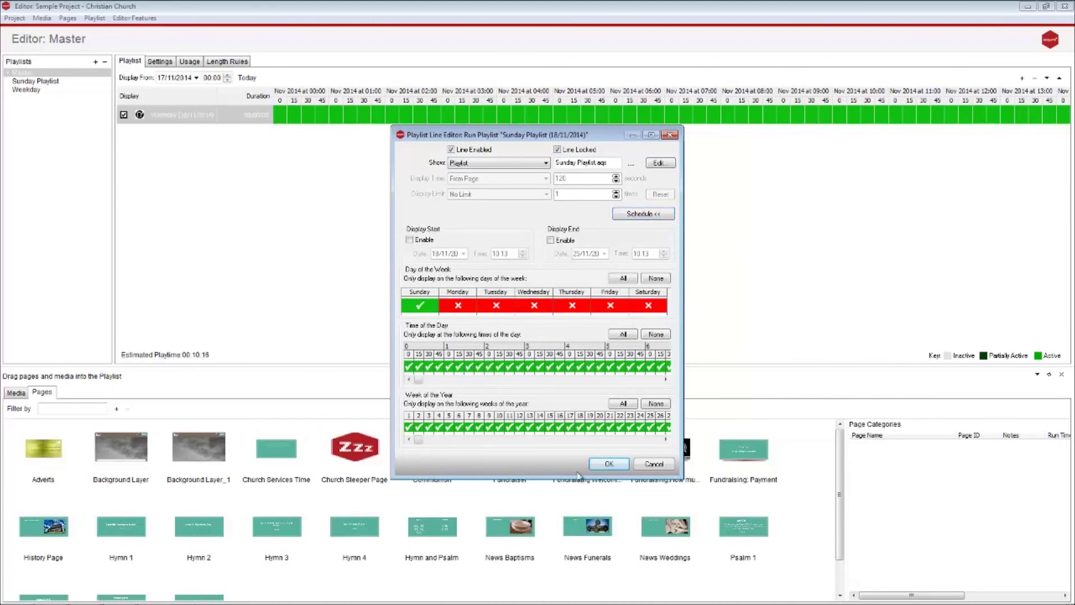
pyautogui.click(608, 465)
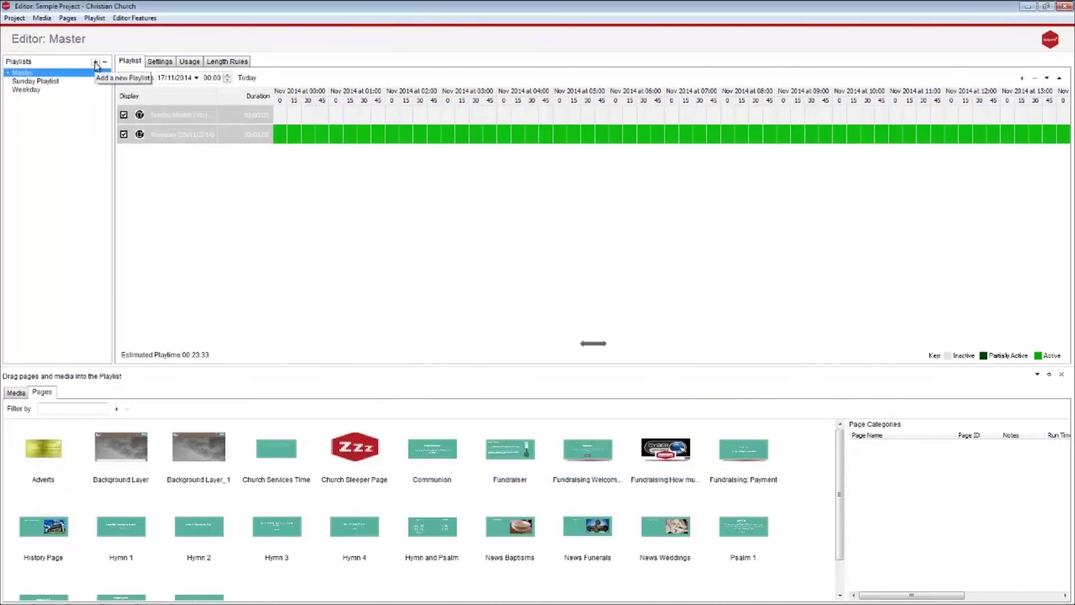
# Create a new playlist with the filename "Donation" and add the Fundraising Welcome page to it.
pyautogui.click(94, 17)
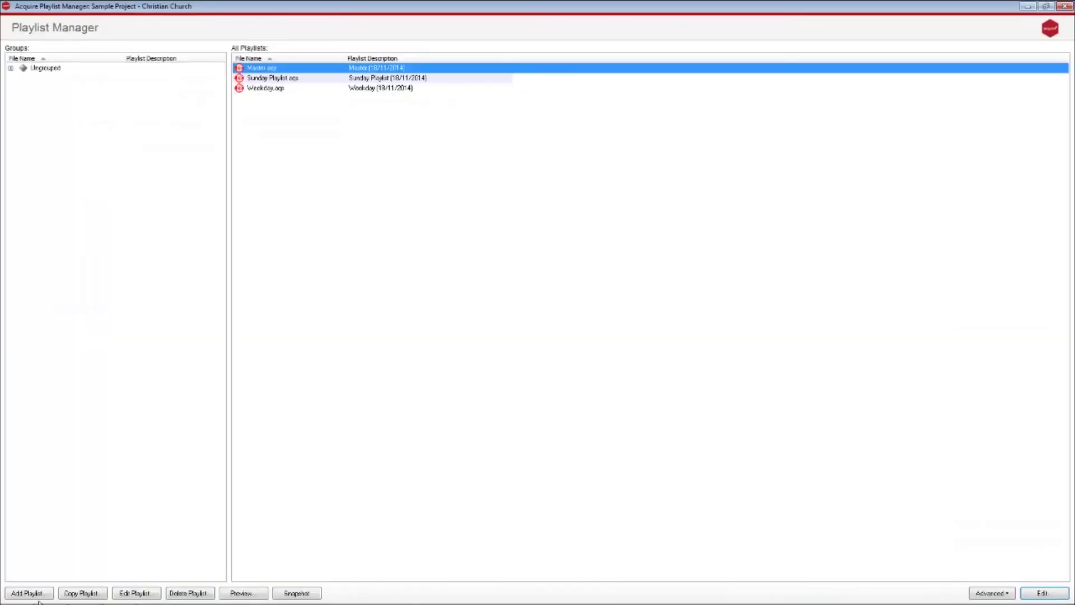
pyautogui.click(25, 593)
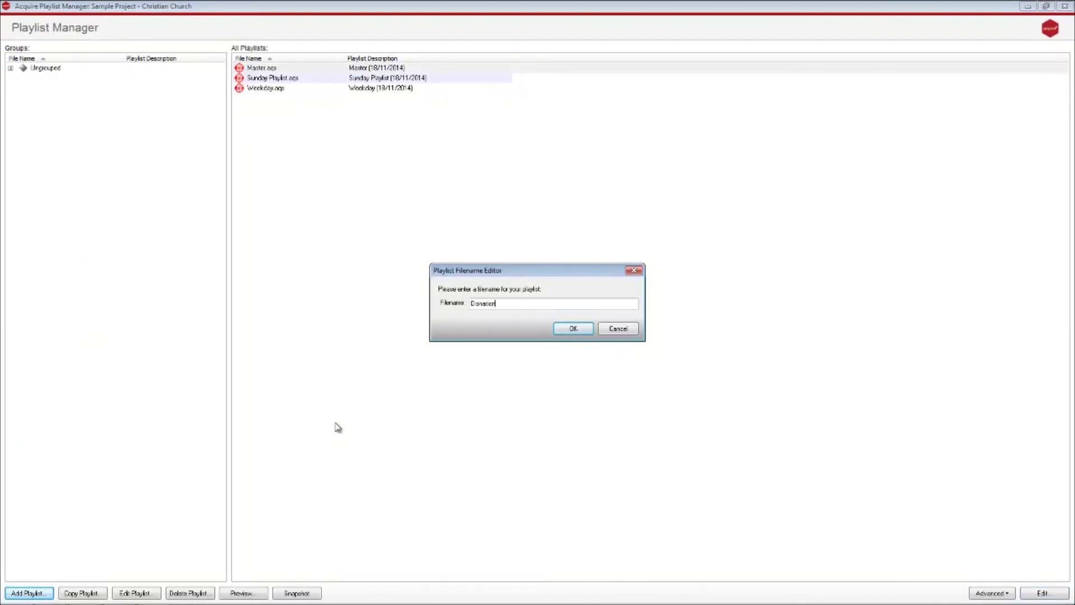
pyautogui.press('Return')
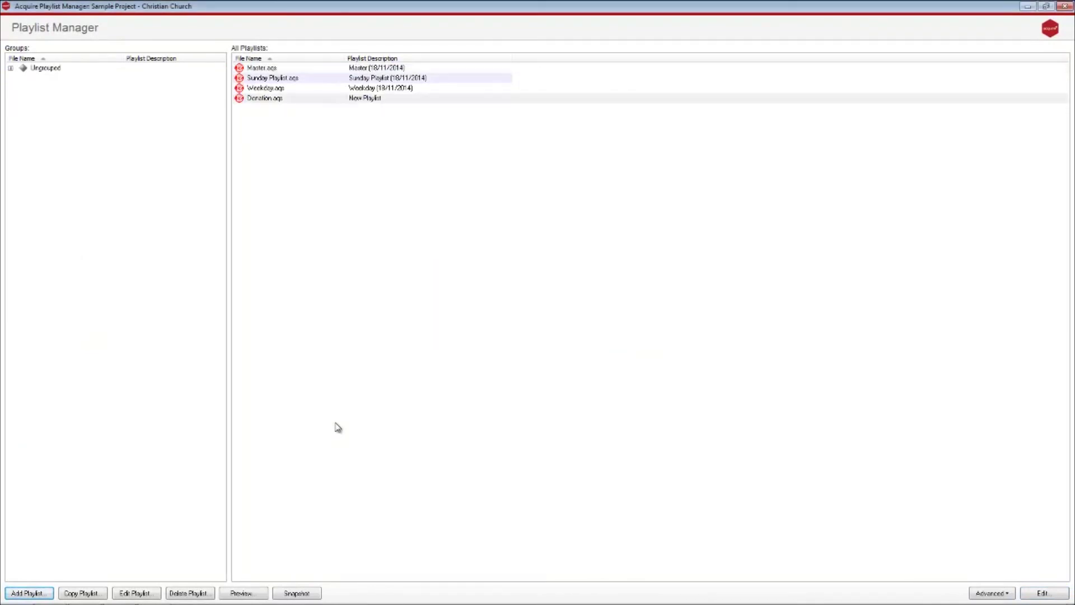
pyautogui.doubleClick(262, 98)
pyautogui.moveTo(582, 451); pyautogui.dragTo(356, 220)
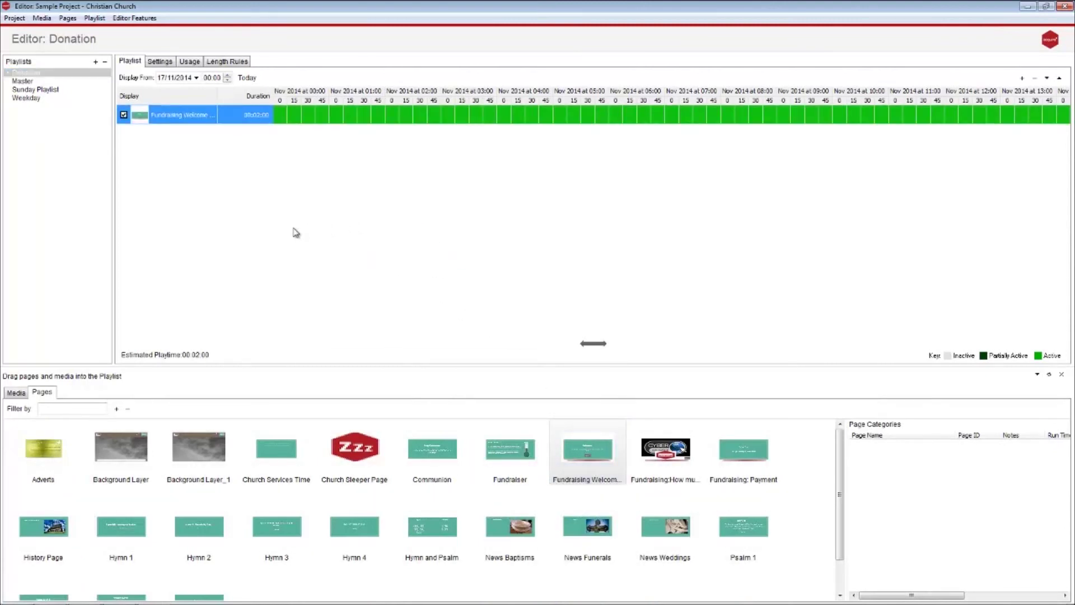
# In the project's Screens and Pages settings, choose Master.aqs as the playlist to run and loop on startup.
pyautogui.click(16, 19)
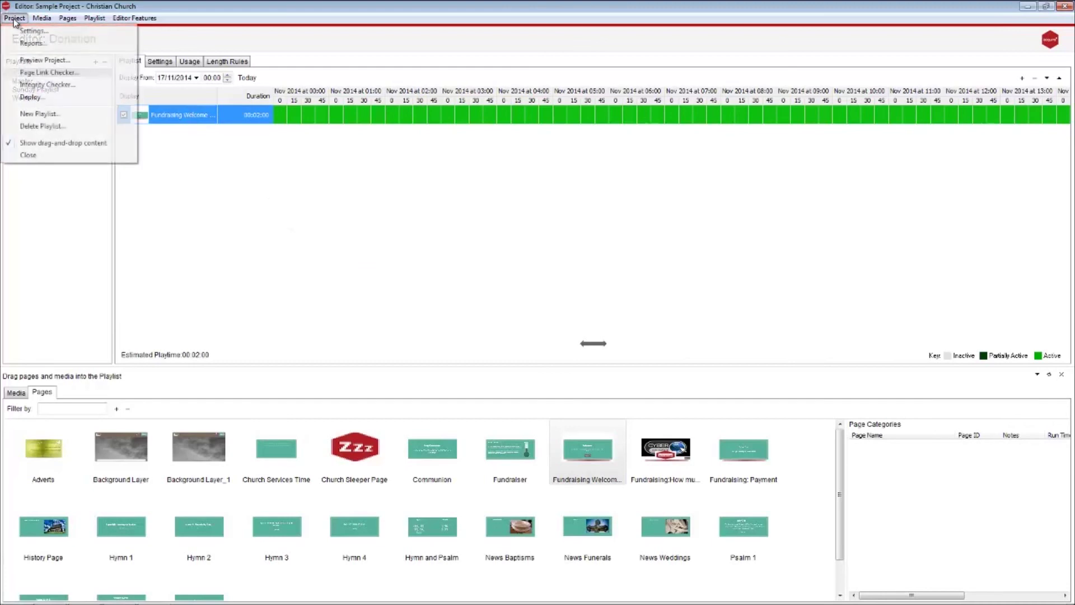
pyautogui.click(24, 33)
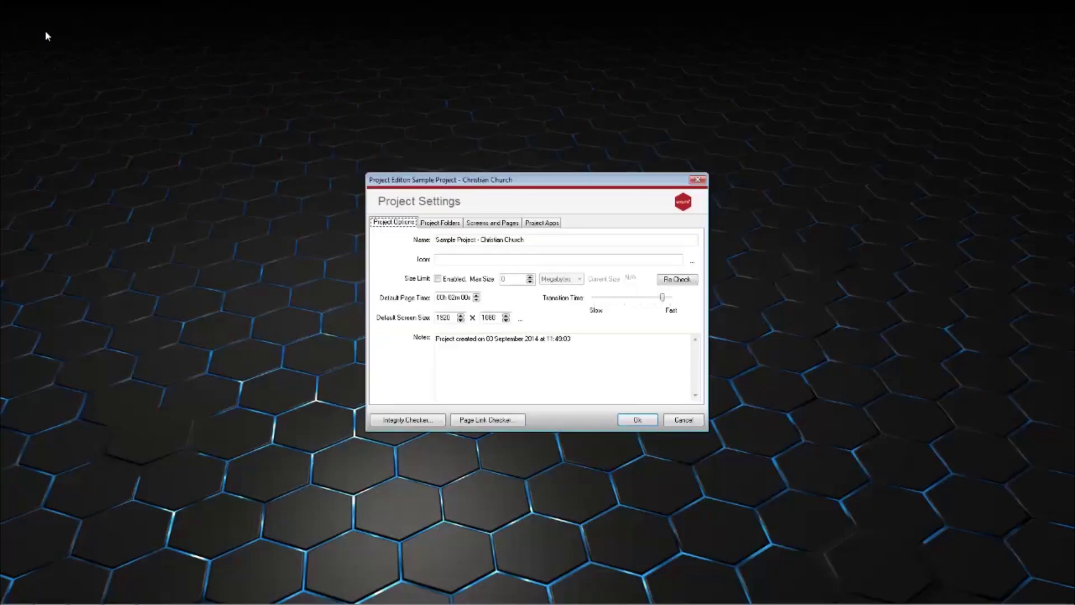
pyautogui.click(493, 222)
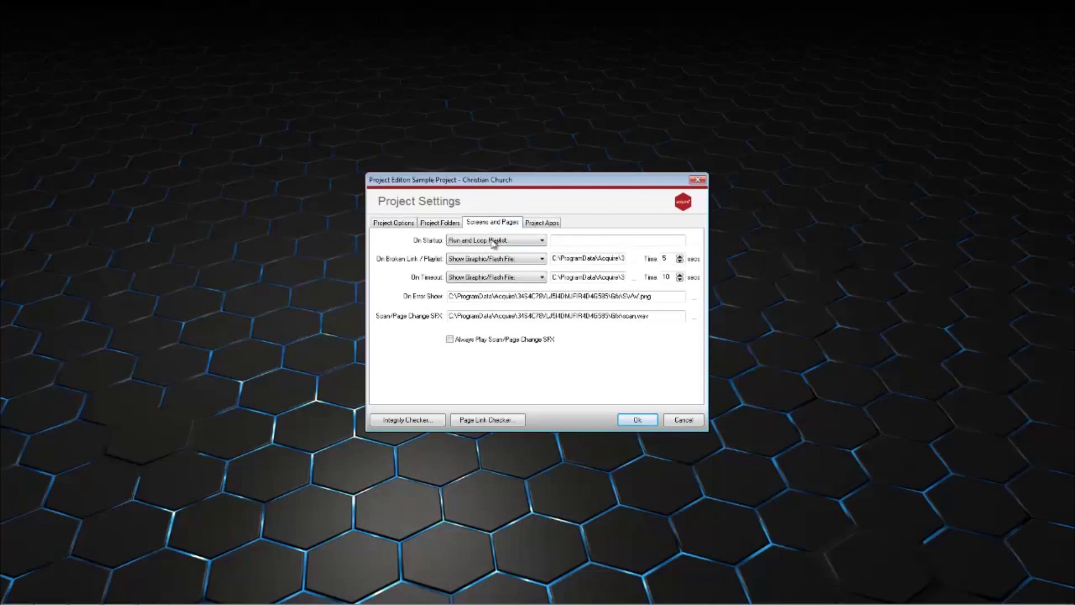
pyautogui.click(494, 240)
pyautogui.click(494, 241)
pyautogui.click(694, 241)
pyautogui.click(394, 185)
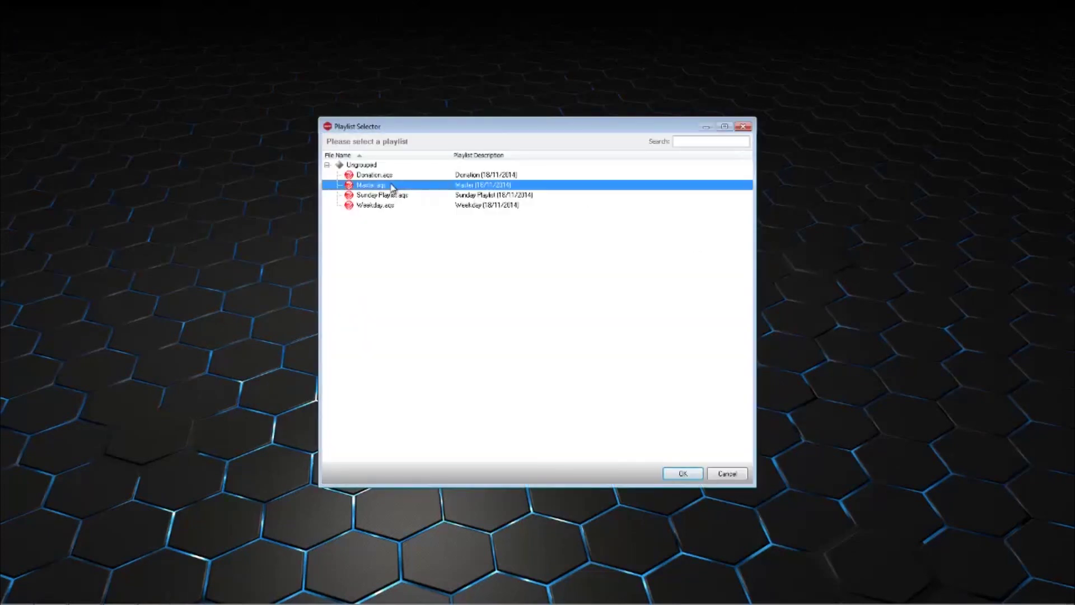